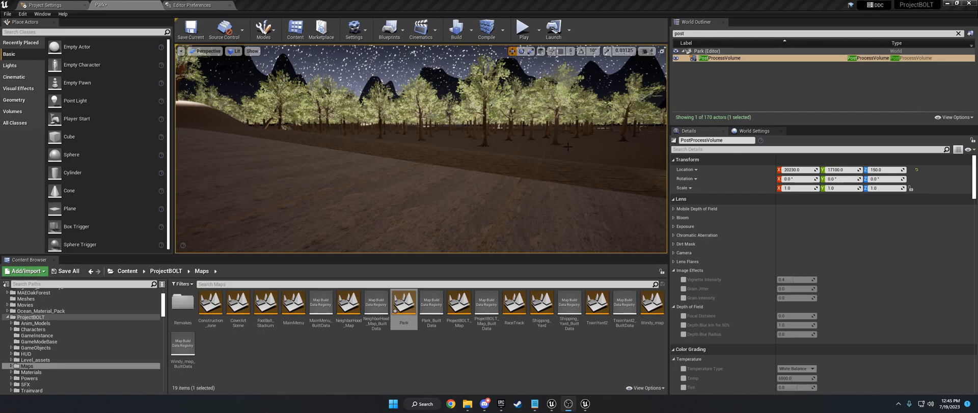
Examine the night lighting of the Park level around the trees and the street lamp
{"action": "mouse_move", "coordinate": [469, 174]}
{"action": "right_mouse_down"}
{"action": "mouse_move", "coordinate": [481, 153]}
{"action": "mouse_move", "coordinate": [469, 175]}
{"action": "right_mouse_up"}
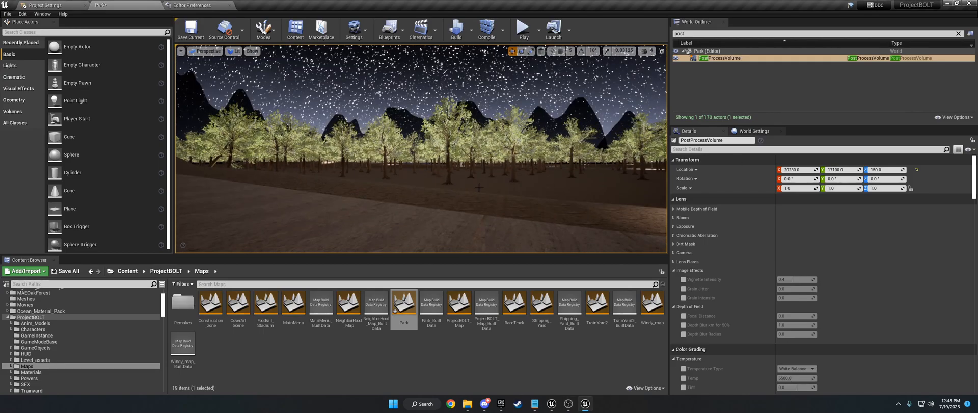
{"action": "mouse_move", "coordinate": [469, 168]}
{"action": "right_mouse_down"}
{"action": "mouse_move", "coordinate": [582, 166]}
{"action": "mouse_move", "coordinate": [347, 170]}
{"action": "mouse_move", "coordinate": [468, 165]}
{"action": "mouse_move", "coordinate": [459, 193]}
{"action": "mouse_move", "coordinate": [458, 172]}
{"action": "right_mouse_up"}
{"action": "key", "text": "w"}
{"action": "key", "text": "w"}
{"action": "key", "text": "s"}
{"action": "key", "text": "w"}
{"action": "key", "text": "s"}
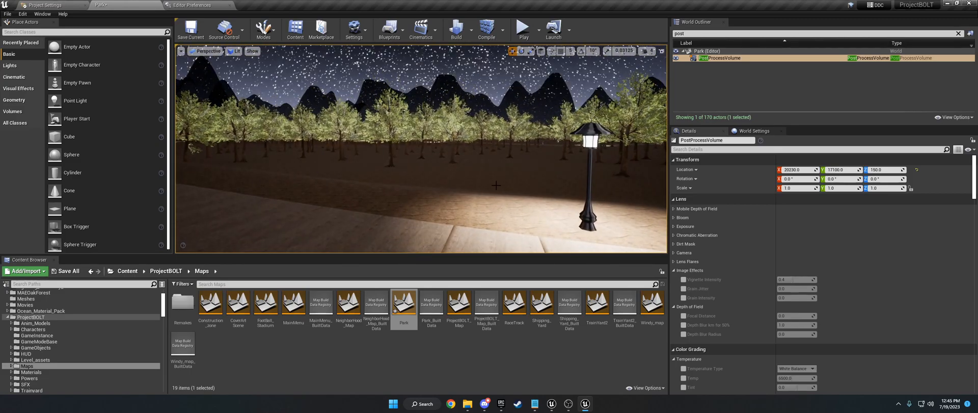
Compare the Park level with the BoltBreak2 project's CityMap level, viewing the sunlit path beside the water
{"action": "left_click", "coordinate": [551, 403]}
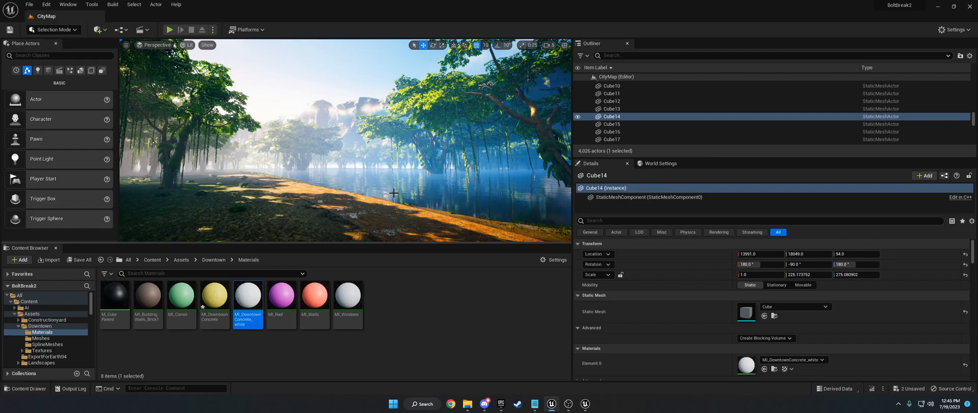
{"action": "left_click", "coordinate": [584, 403]}
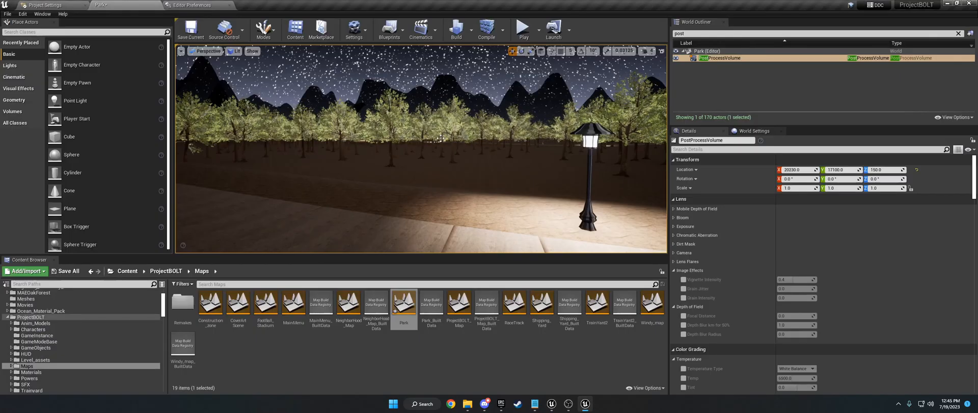
{"action": "left_click", "coordinate": [551, 404]}
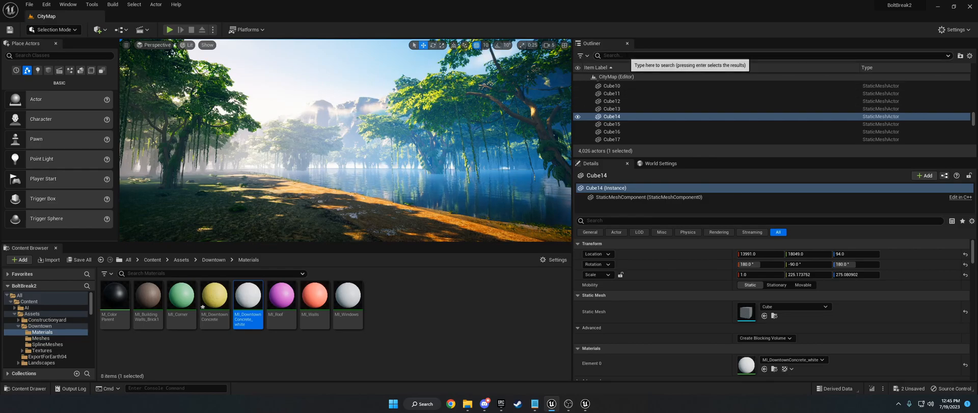
{"action": "right_click_drag", "start_coordinate": [476, 175], "coordinate": [479, 194]}
{"action": "key", "text": "w"}
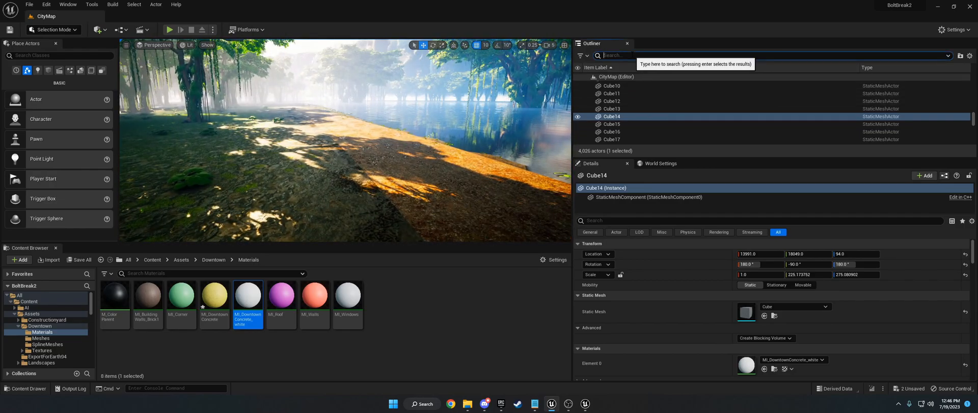
Find the directional light in the CityMap level and review its light settings
{"action": "type", "text": "directional"}
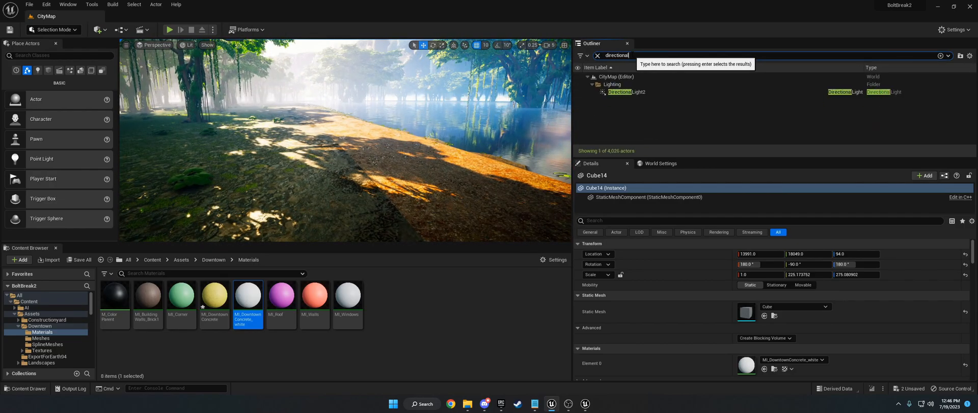
{"action": "type", "text": " light"}
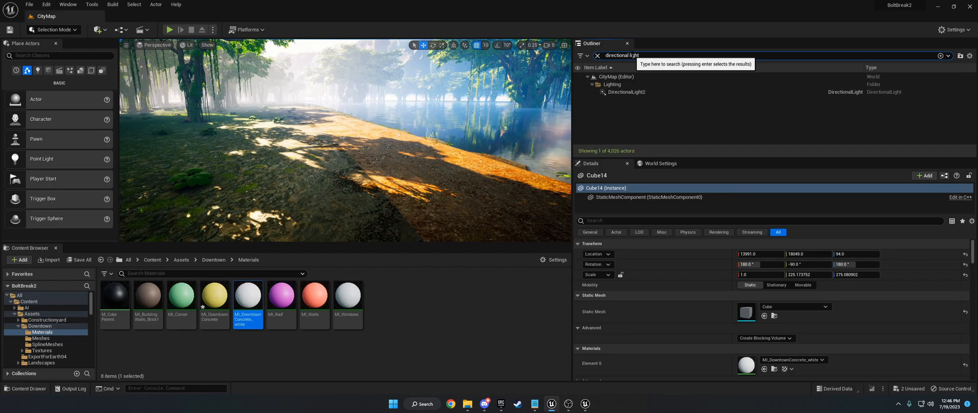
{"action": "left_click", "coordinate": [629, 92]}
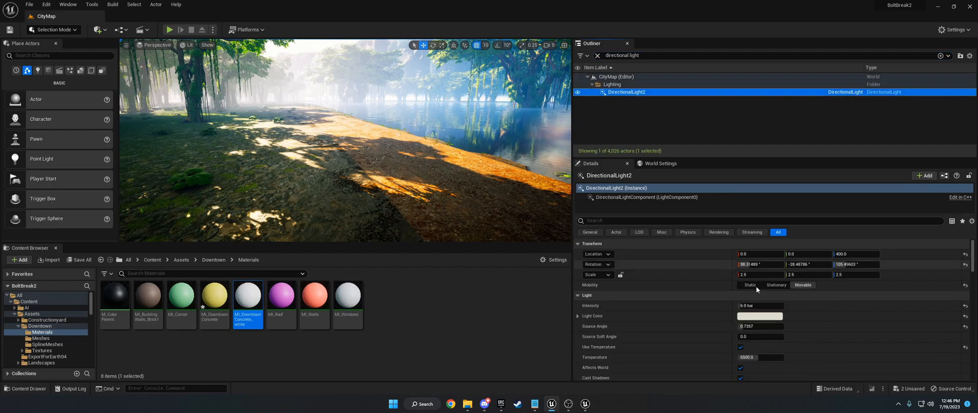
{"action": "scroll", "coordinate": [714, 293], "scroll_direction": "down", "scroll_amount": 2}
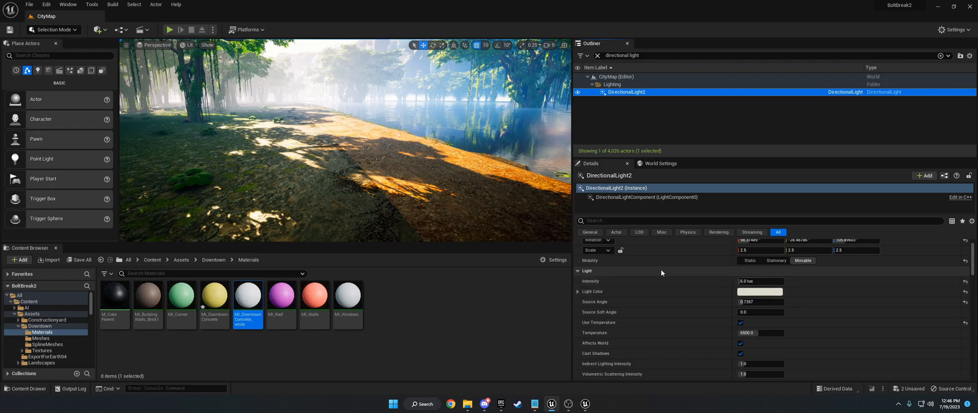
Switch to the ProjectBOLT editor, clear the actor search and select the Light Source directional light
{"action": "left_click", "coordinate": [569, 404]}
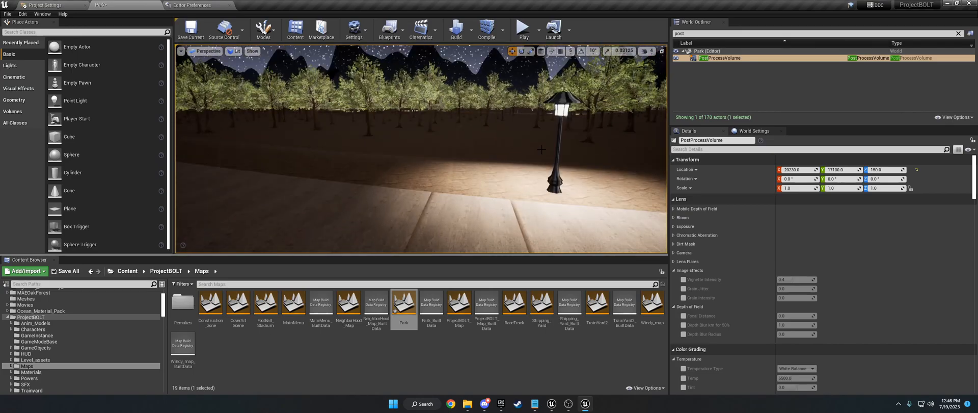
{"action": "left_click", "coordinate": [958, 33]}
{"action": "left_click", "coordinate": [728, 55]}
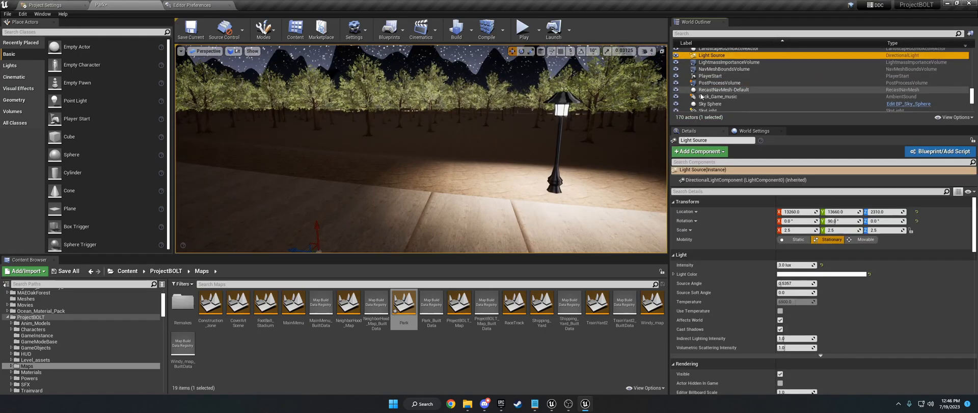
Rotate the Light Source freehand to about X 369°, Y 101° and Z 369°, checking the effect on the park
{"action": "right_click_drag", "start_coordinate": [475, 138], "coordinate": [475, 173]}
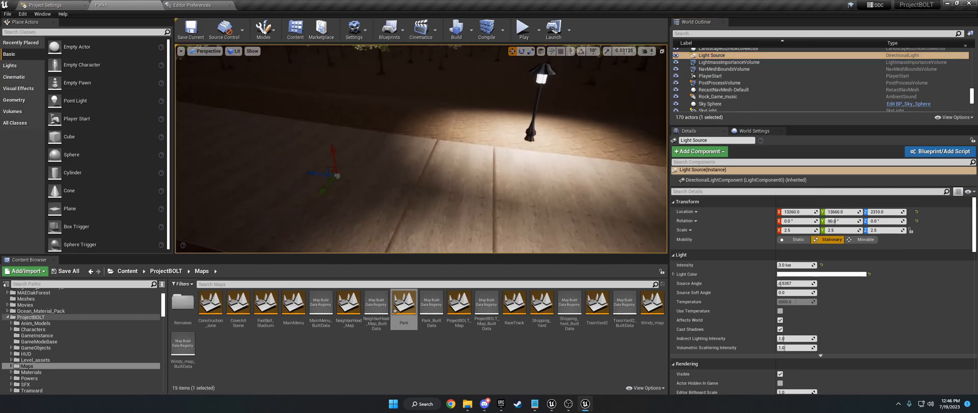
{"action": "key", "text": "e"}
{"action": "left_click_drag", "start_coordinate": [356, 153], "coordinate": [367, 180]}
{"action": "right_click_drag", "start_coordinate": [368, 181], "coordinate": [311, 127]}
{"action": "right_click_drag", "start_coordinate": [417, 182], "coordinate": [433, 196]}
{"action": "left_click_drag", "start_coordinate": [305, 245], "coordinate": [340, 247]}
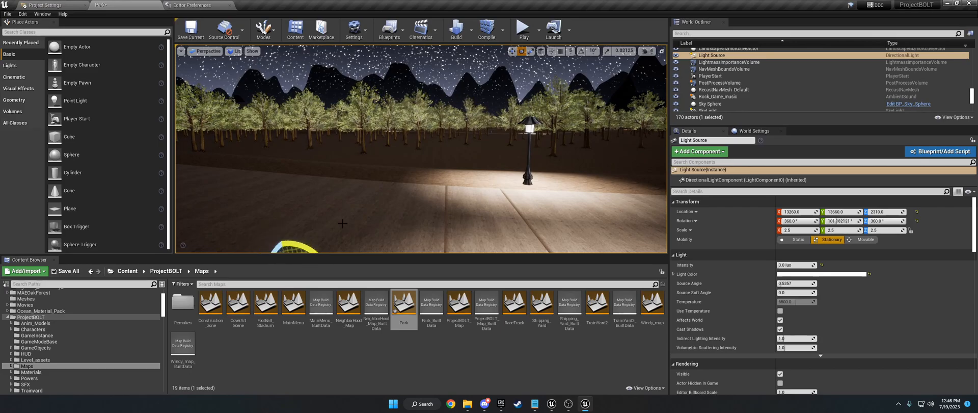
{"action": "right_click_drag", "start_coordinate": [326, 214], "coordinate": [301, 239]}
{"action": "left_click_drag", "start_coordinate": [332, 204], "coordinate": [345, 177]}
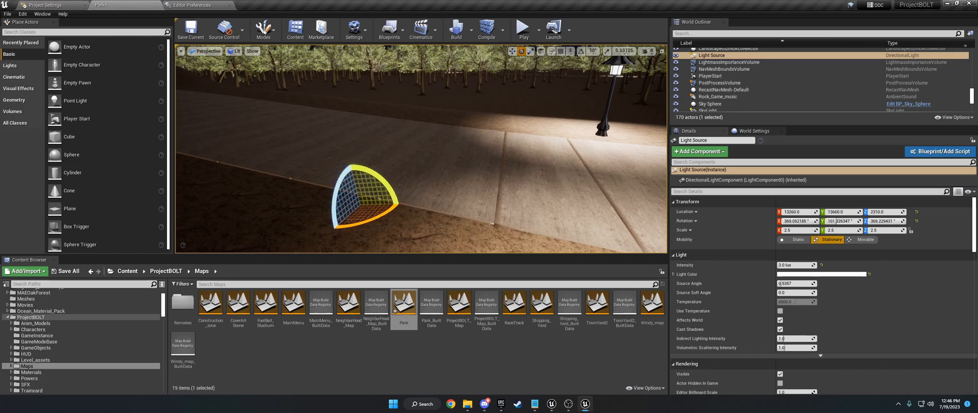
{"action": "right_click_drag", "start_coordinate": [344, 177], "coordinate": [300, 122]}
{"action": "right_click_drag", "start_coordinate": [461, 194], "coordinate": [501, 209]}
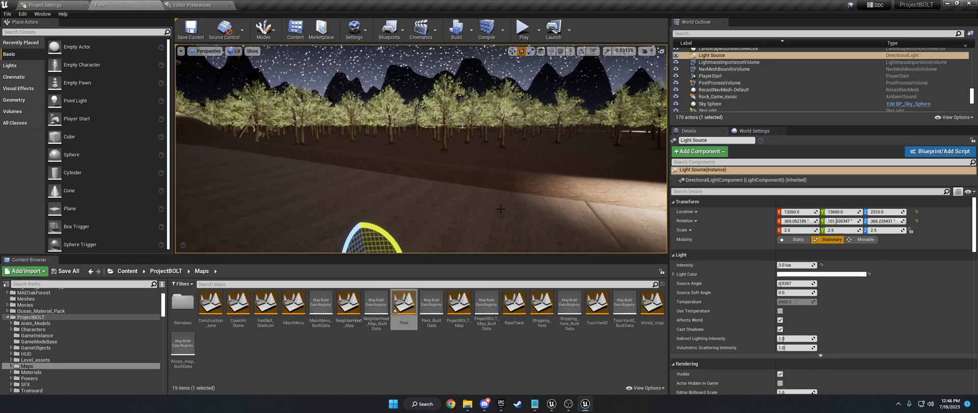
Switch to the BoltBreak2 editor, find the skylight in CityMap and review its light settings
{"action": "left_click", "coordinate": [552, 403]}
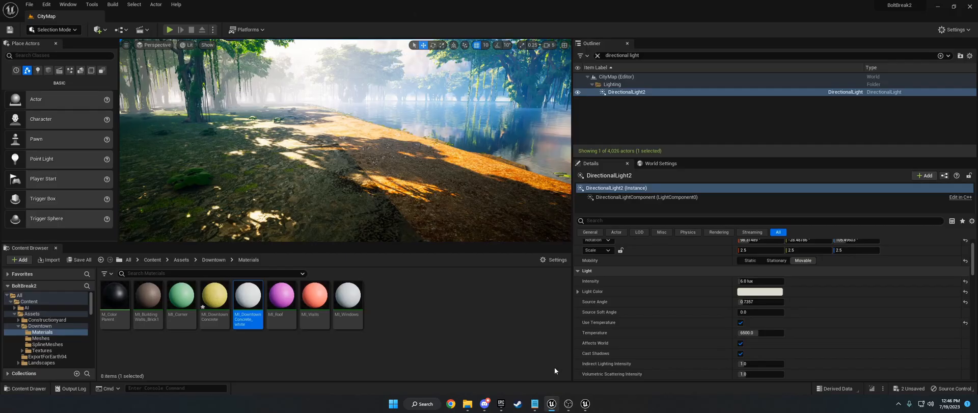
{"action": "left_click", "coordinate": [599, 55]}
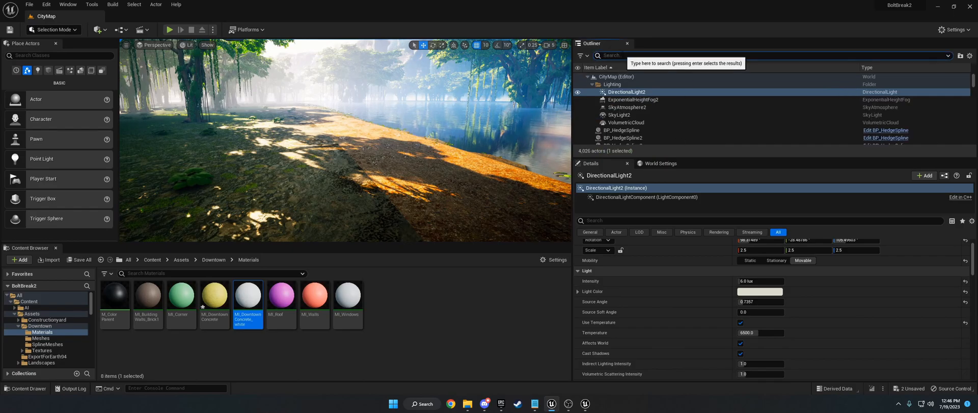
{"action": "type", "text": "skylight"}
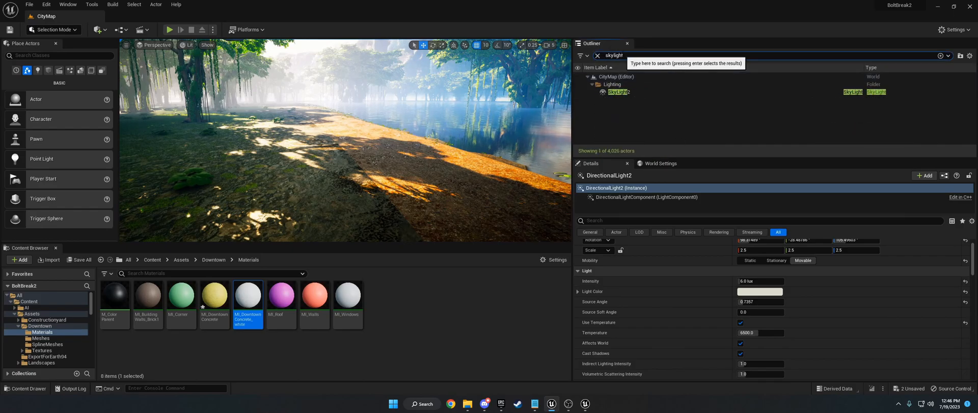
{"action": "left_click", "coordinate": [619, 92]}
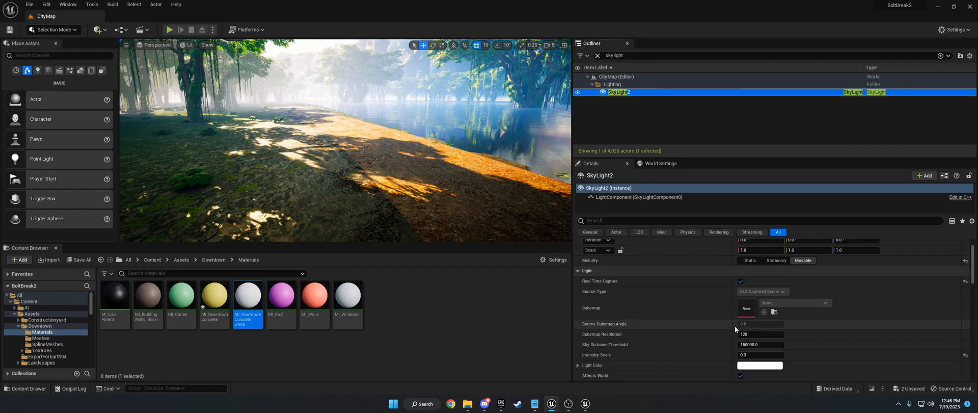
{"action": "scroll", "coordinate": [728, 322], "scroll_direction": "down", "scroll_amount": 1}
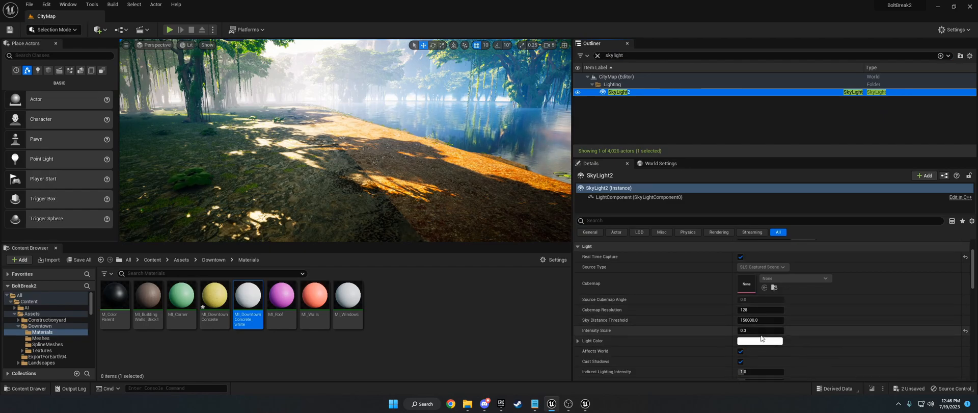
Try an Intensity Scale of 1.0 on the skylight and set it back to 0.3
{"action": "left_click", "coordinate": [758, 331]}
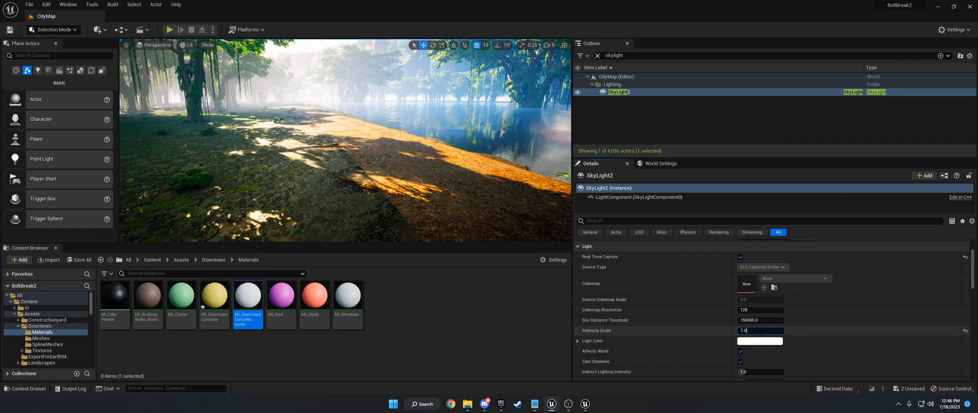
{"action": "type", "text": "1.0"}
{"action": "key", "text": "Return"}
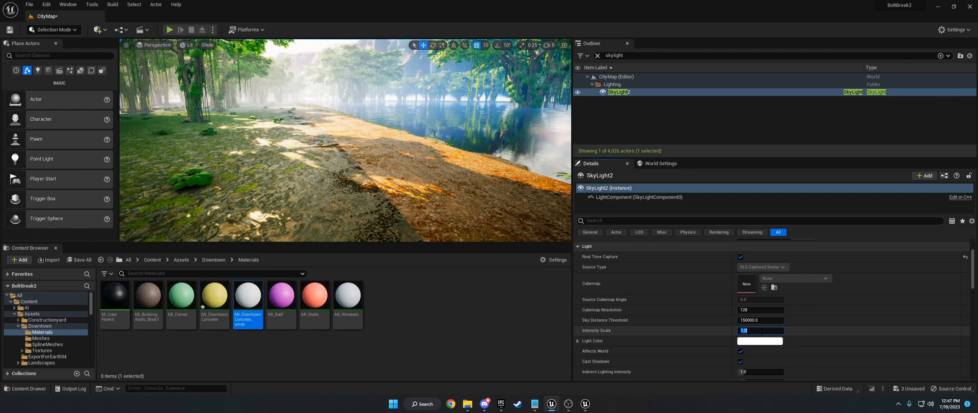
{"action": "type", "text": "0.3"}
{"action": "key", "text": "Return"}
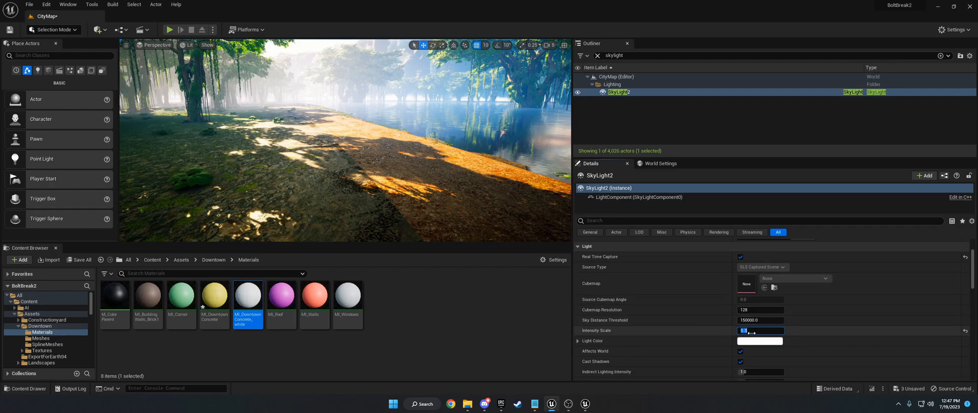
Test an extreme skylight Intensity Scale of 15 and return it to 0.3
{"action": "key", "text": "Return"}
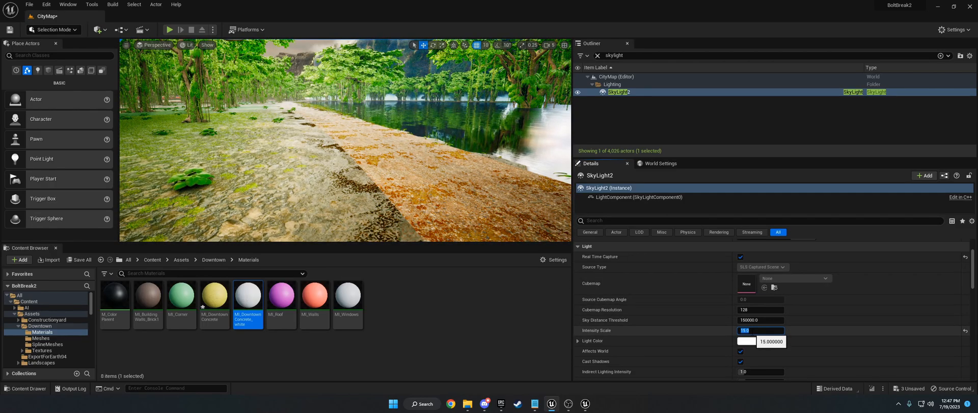
{"action": "type", "text": "0.3"}
{"action": "key", "text": "Return"}
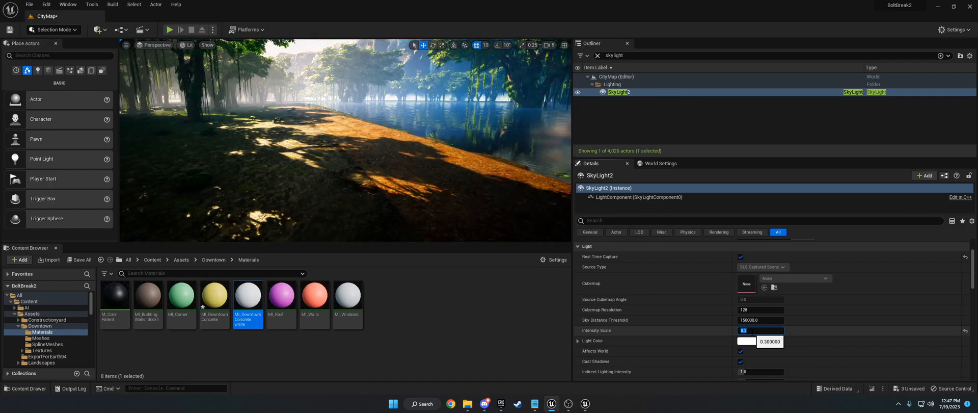
Find the directional light, try a pale blue light color and settle on the warm off-white DFDACC
{"action": "left_click", "coordinate": [598, 55]}
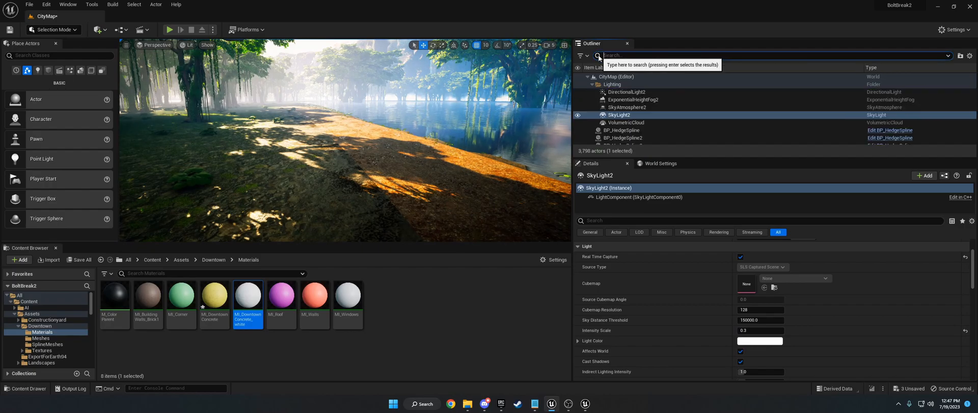
{"action": "type", "text": "directional light"}
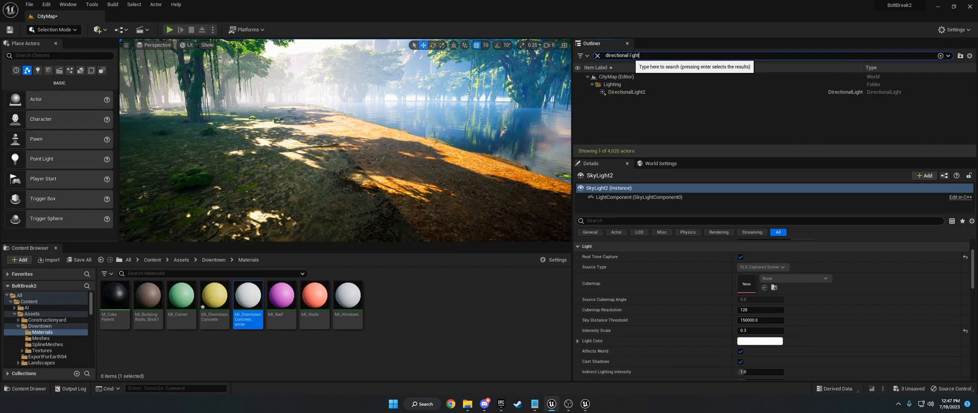
{"action": "left_click", "coordinate": [627, 92]}
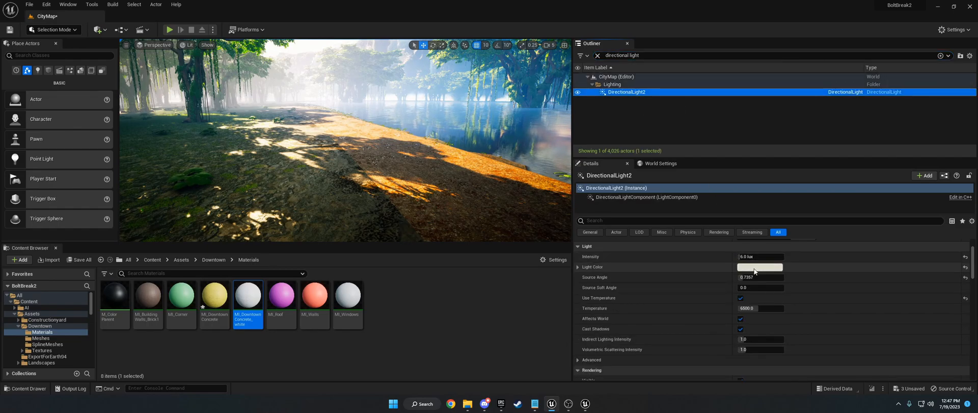
{"action": "left_click", "coordinate": [747, 267]}
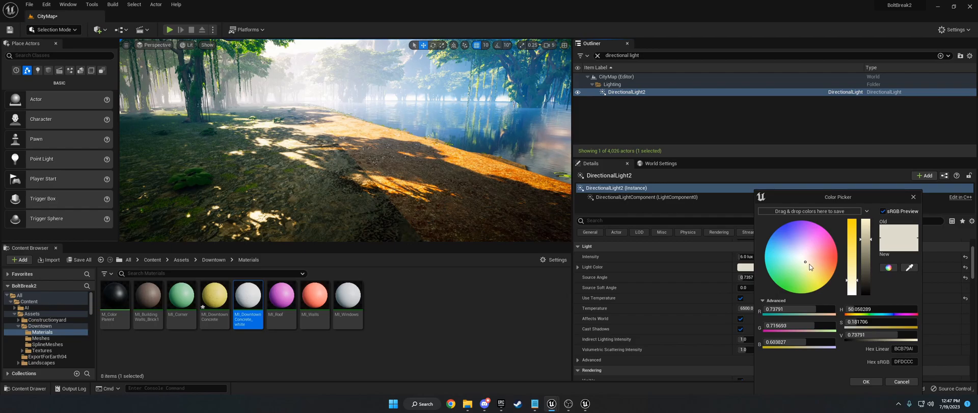
{"action": "left_click", "coordinate": [792, 252]}
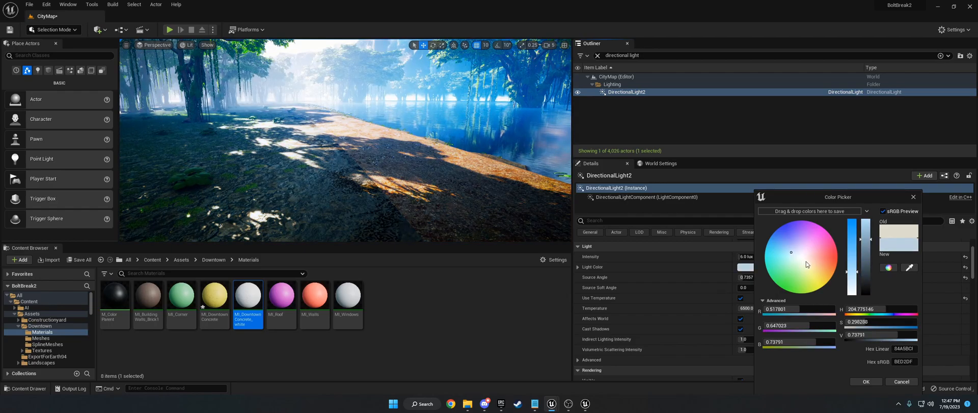
{"action": "left_click", "coordinate": [805, 262]}
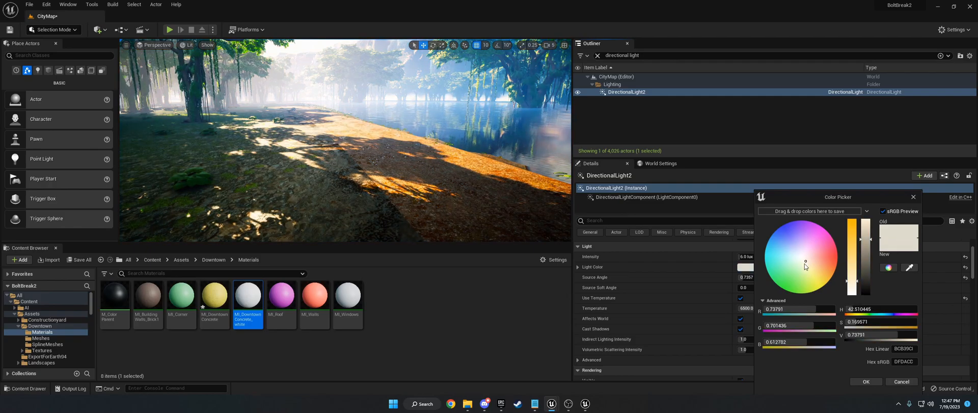
{"action": "left_click", "coordinate": [868, 382]}
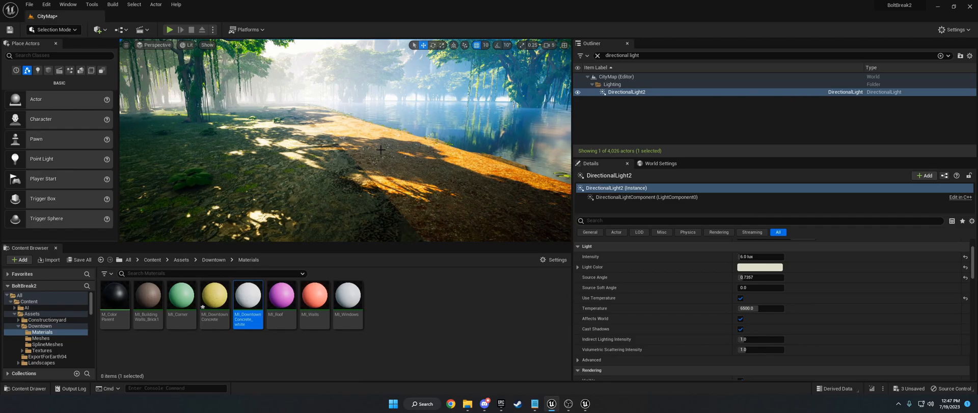
Search the level's actors for fog and select the exponential height fog
{"action": "left_click", "coordinate": [597, 55]}
{"action": "type", "text": "fog"}
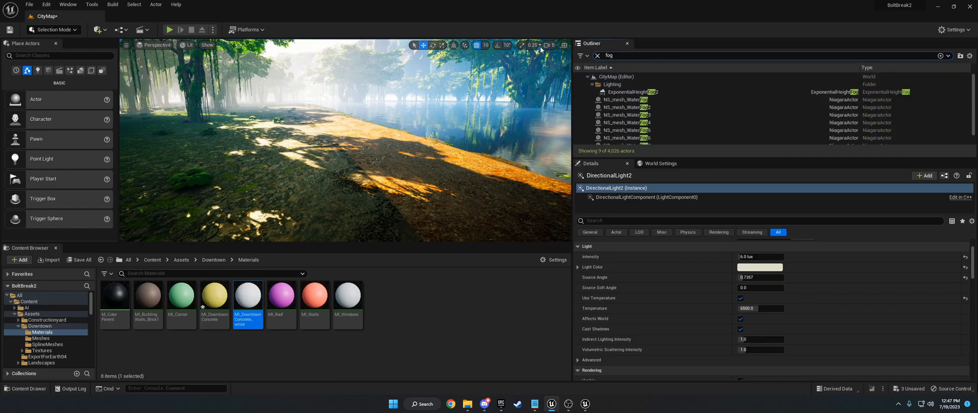
{"action": "left_click", "coordinate": [624, 94]}
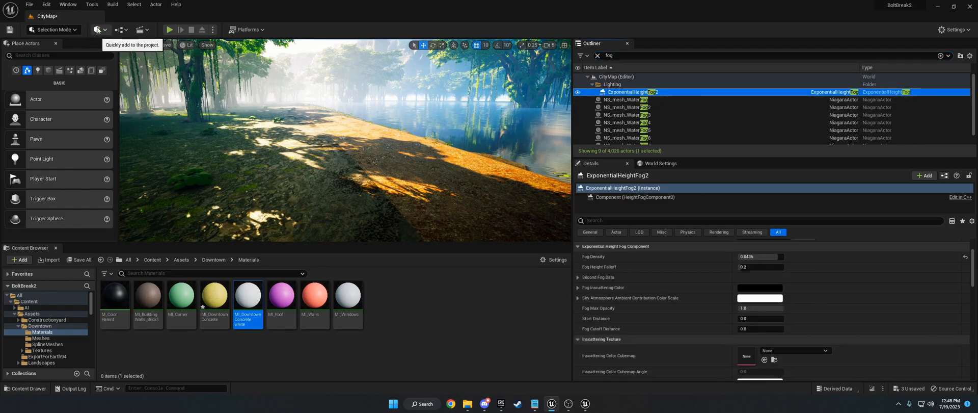
Look through the placeable lights, volumes and visual effects for the exponential height fog without adding an actor
{"action": "left_click", "coordinate": [97, 30]}
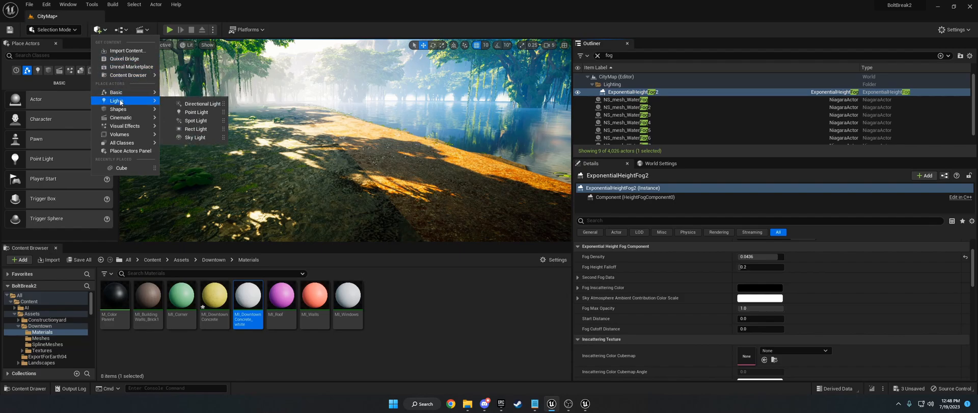
{"action": "mouse_move", "coordinate": [121, 136]}
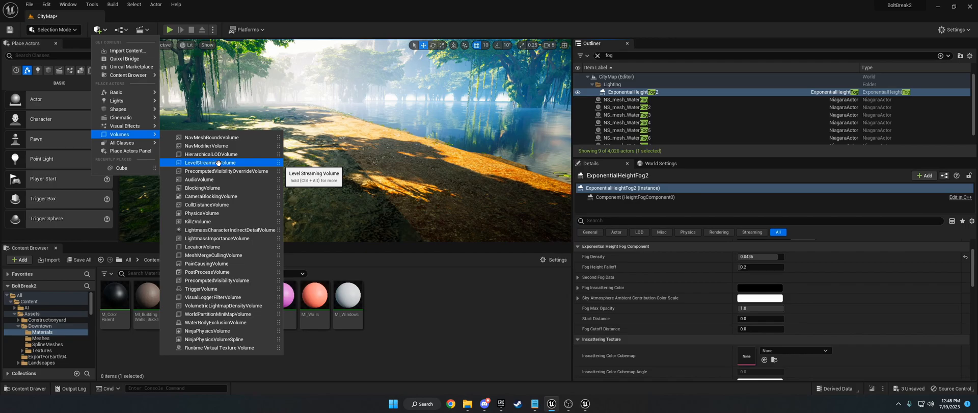
{"action": "mouse_move", "coordinate": [124, 110]}
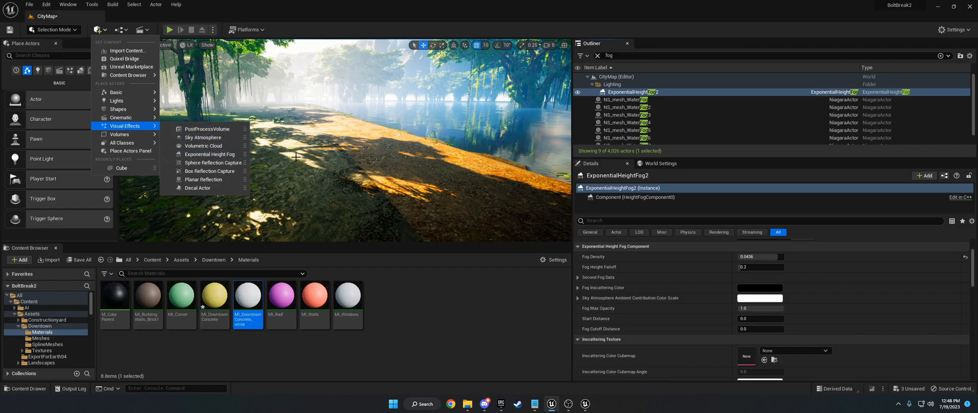
{"action": "left_click", "coordinate": [306, 158]}
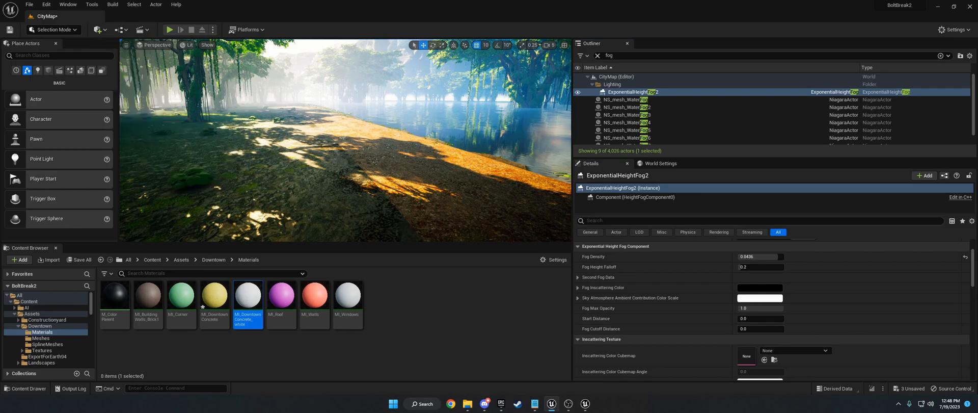
Hide the exponential height fog to view the scene without it, show it again and select it
{"action": "left_click", "coordinate": [577, 93]}
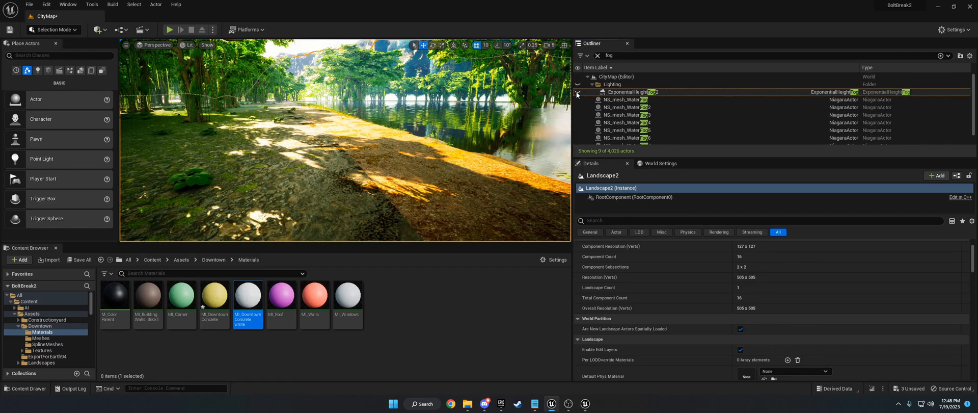
{"action": "left_click", "coordinate": [578, 91]}
{"action": "left_click", "coordinate": [632, 91]}
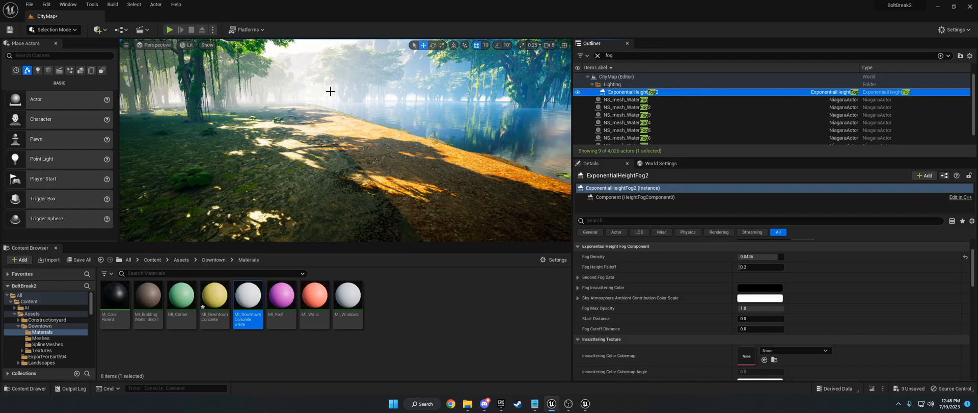
Compare the lakeside path from a new viewpoint with the exponential height fog hidden and shown again
{"action": "right_click_drag", "start_coordinate": [414, 131], "coordinate": [322, 107]}
{"action": "key", "text": "e"}
{"action": "key", "text": "w"}
{"action": "key", "text": "w"}
{"action": "key", "text": "w"}
{"action": "key", "text": "w"}
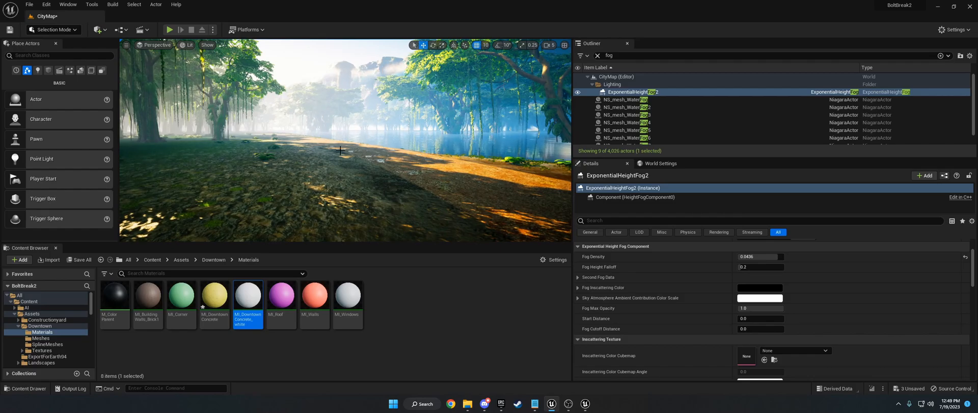
{"action": "left_click", "coordinate": [577, 92]}
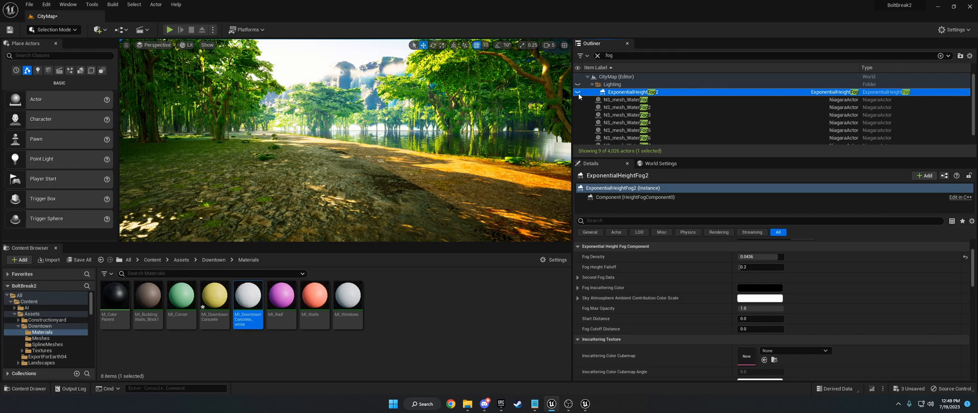
{"action": "left_click", "coordinate": [577, 92]}
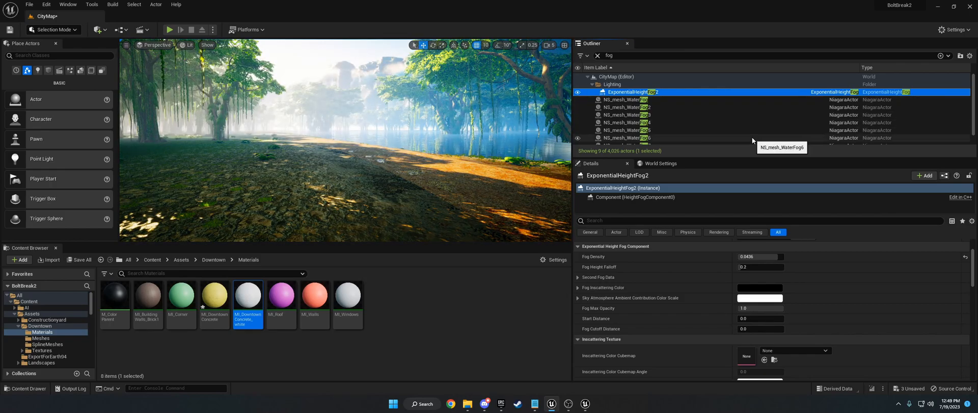
Search the level's actors for post process volume and select the volume
{"action": "left_click", "coordinate": [630, 56]}
{"action": "type", "text": "po"}
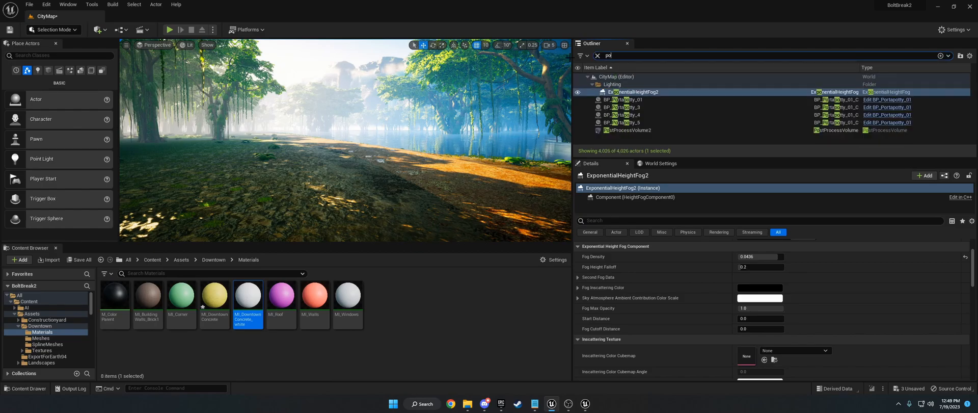
{"action": "type", "text": "st process volume"}
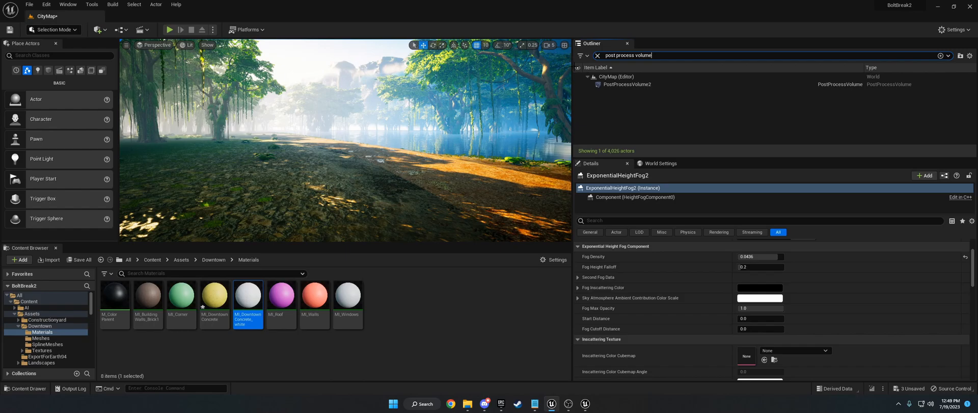
{"action": "left_click", "coordinate": [631, 84]}
Look up PostProcessVolume among the placeable volume types without adding one
{"action": "left_click", "coordinate": [102, 32]}
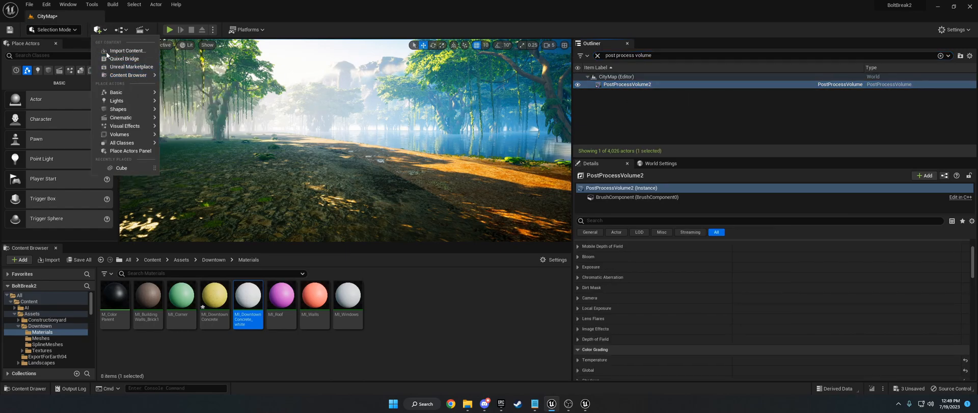
{"action": "mouse_move", "coordinate": [129, 135]}
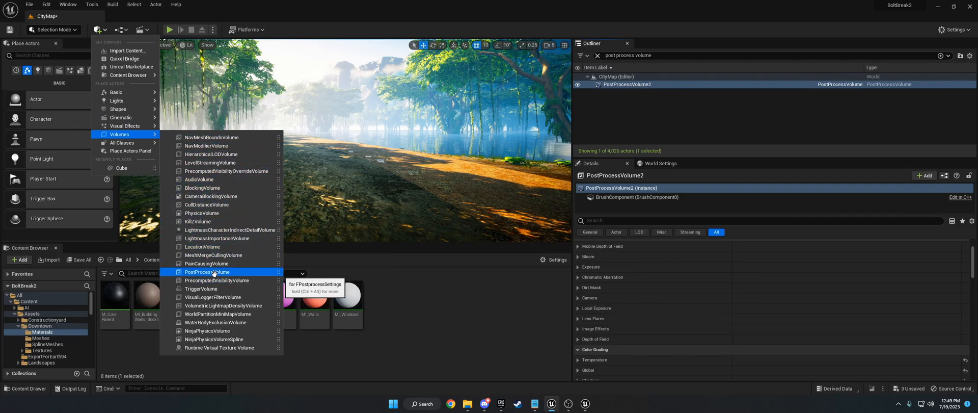
{"action": "left_click", "coordinate": [457, 307]}
Reselect the post process volume and search its properties for infinite to check the Infinite Extent (Unbound) setting
{"action": "left_click", "coordinate": [622, 85]}
{"action": "scroll", "coordinate": [646, 277], "scroll_direction": "down", "scroll_amount": 5}
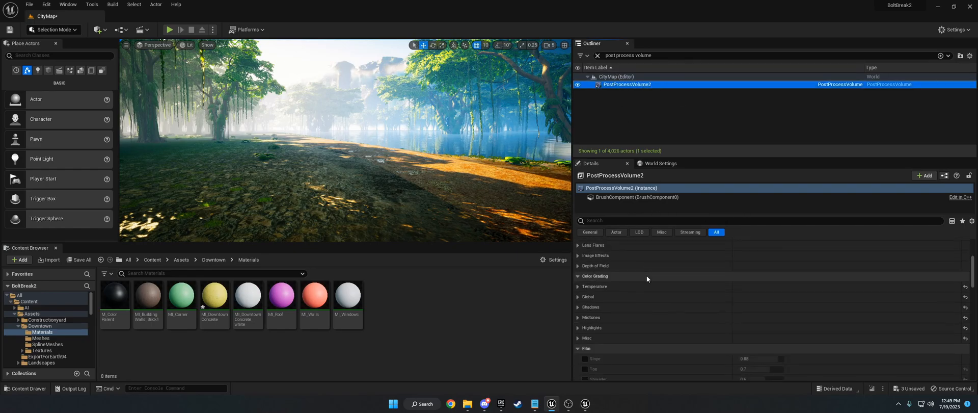
{"action": "scroll", "coordinate": [646, 277], "scroll_direction": "down", "scroll_amount": 10}
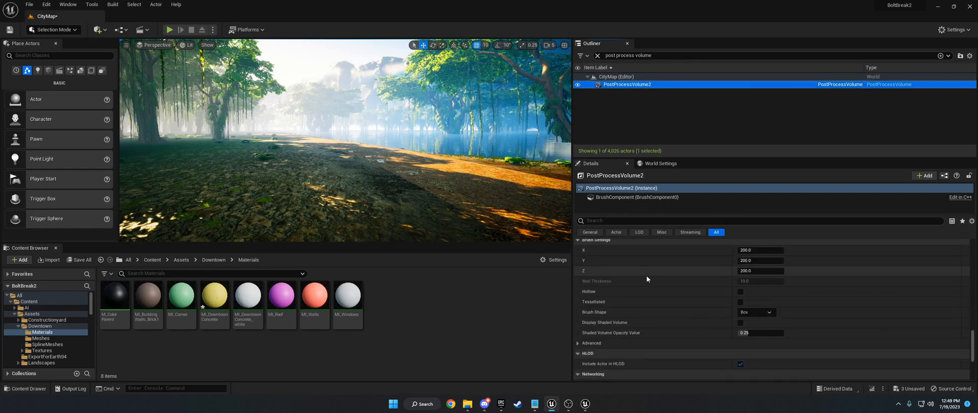
{"action": "scroll", "coordinate": [647, 279], "scroll_direction": "down", "scroll_amount": 3}
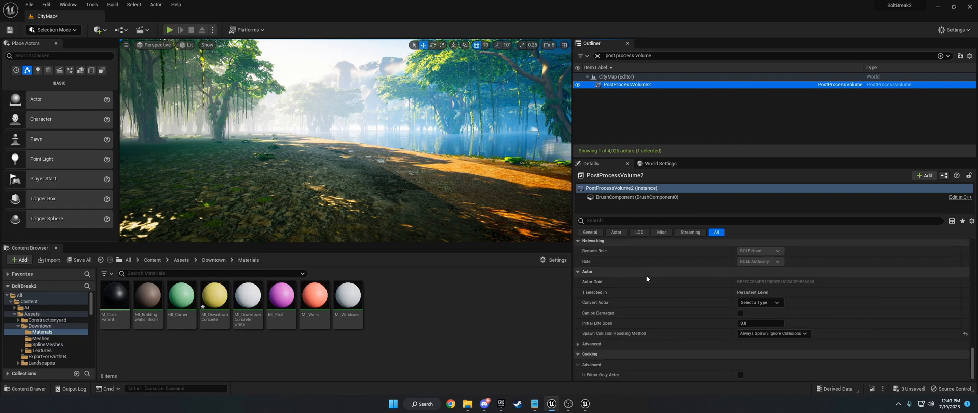
{"action": "scroll", "coordinate": [647, 275], "scroll_direction": "up", "scroll_amount": 3}
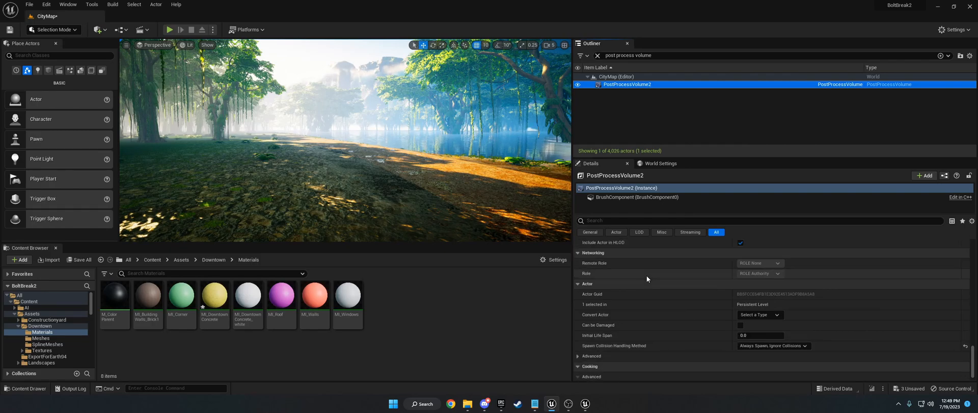
{"action": "left_click", "coordinate": [632, 220]}
{"action": "type", "text": "inif"}
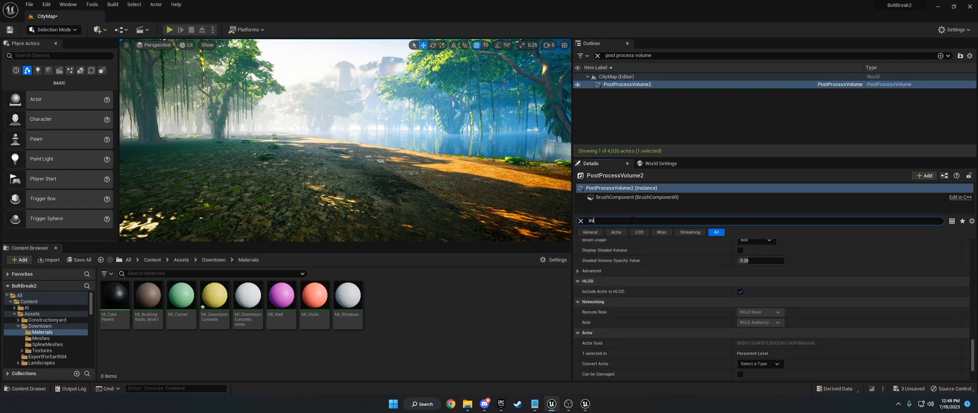
{"action": "type", "text": "ni"}
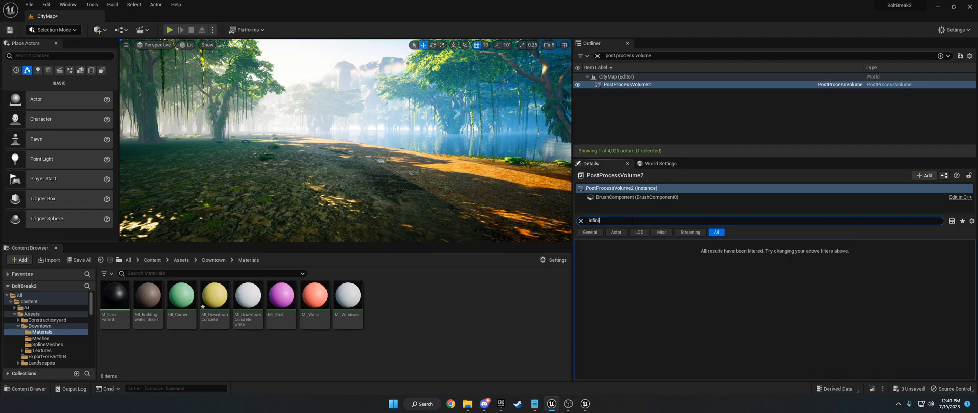
{"action": "type", "text": "te"}
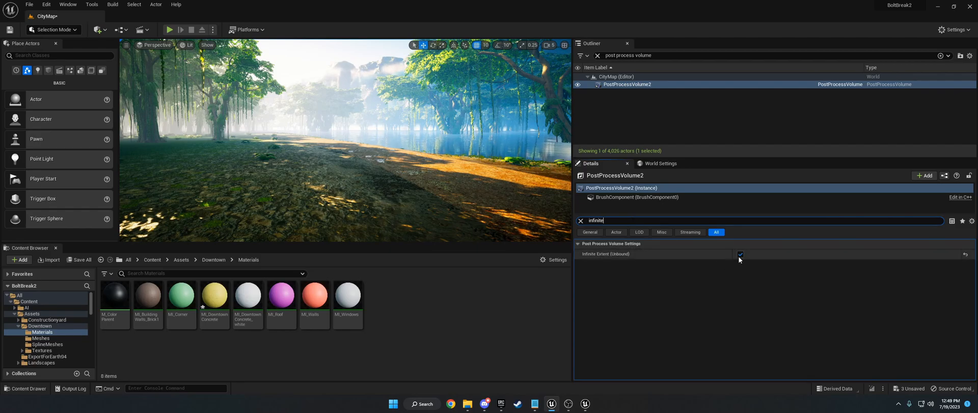
Filter the volume's properties by global illum and try None as the Global Illumination method
{"action": "left_click", "coordinate": [581, 221]}
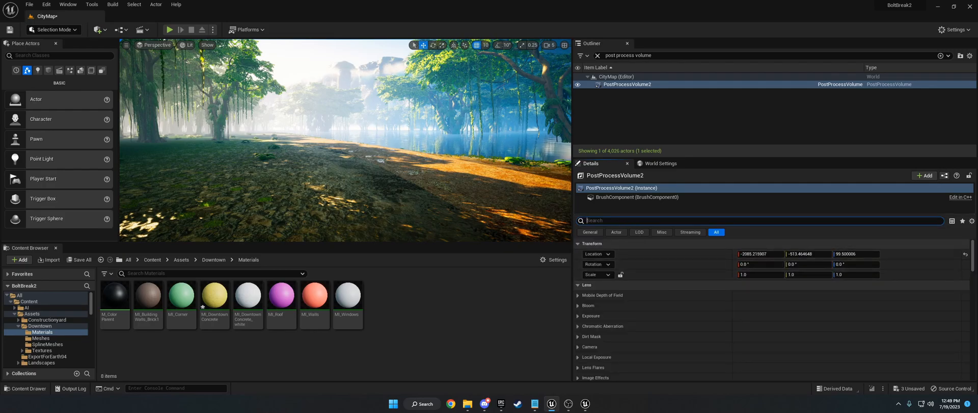
{"action": "type", "text": "global illum"}
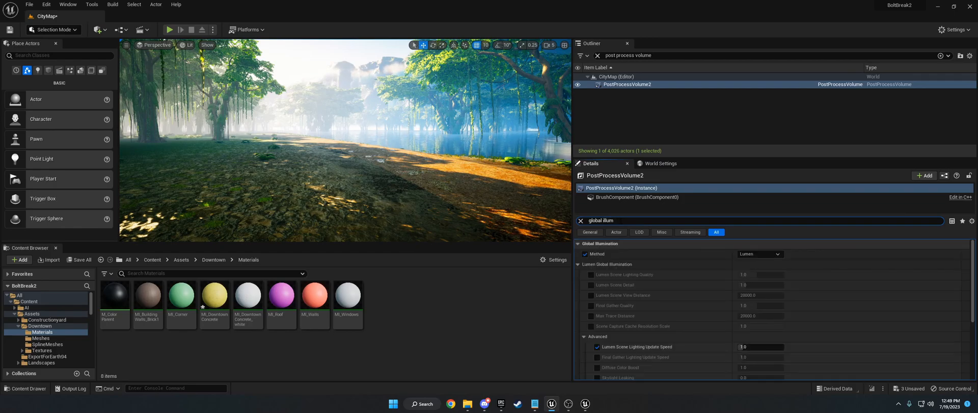
{"action": "left_click", "coordinate": [748, 255]}
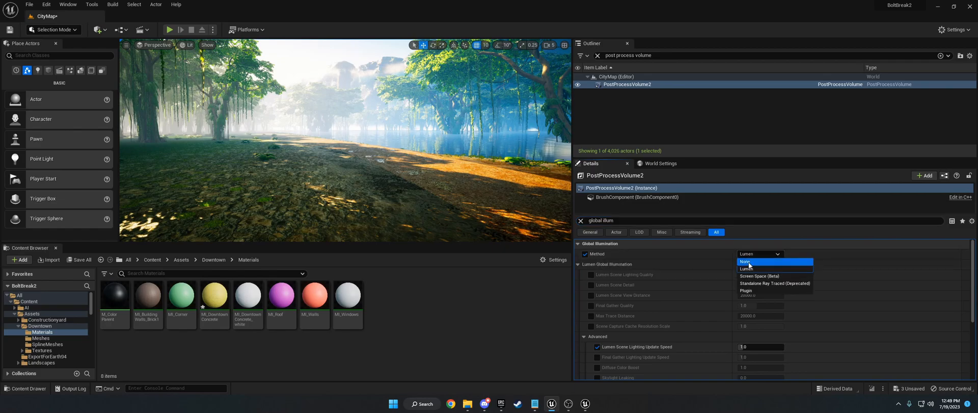
{"action": "left_click", "coordinate": [748, 262]}
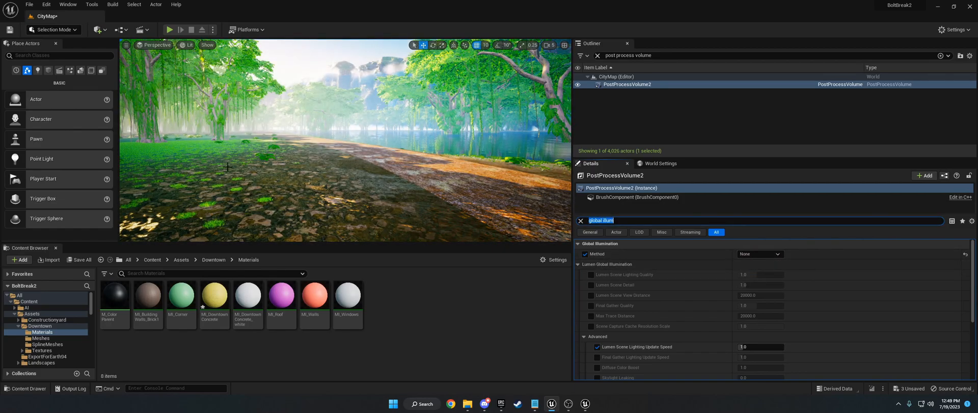
Try Screen Space (Beta) as the Global Illumination method and return it to Lumen
{"action": "left_click", "coordinate": [749, 254]}
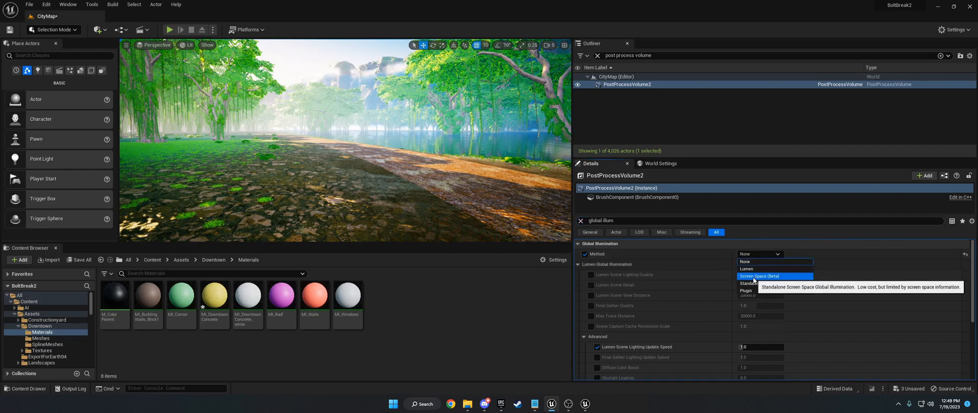
{"action": "left_click", "coordinate": [754, 277]}
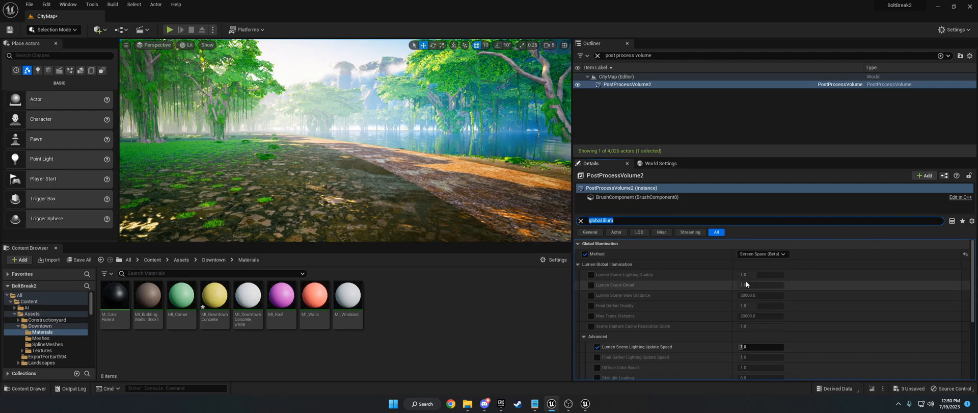
{"action": "left_click", "coordinate": [760, 254]}
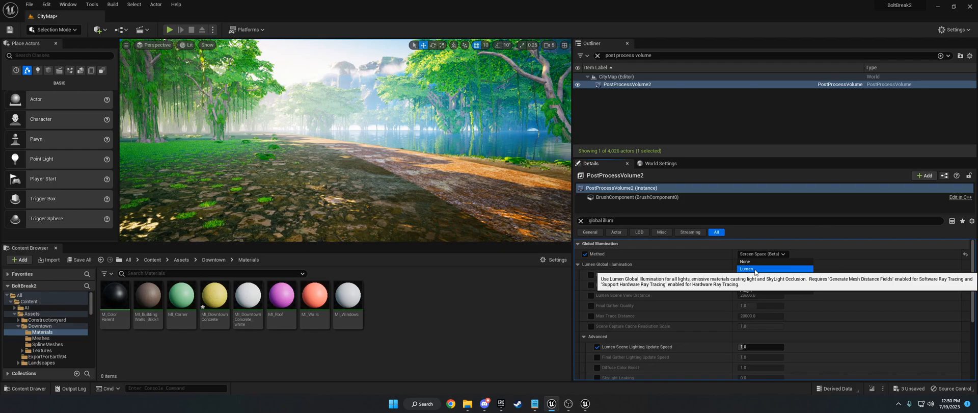
{"action": "left_click", "coordinate": [755, 269]}
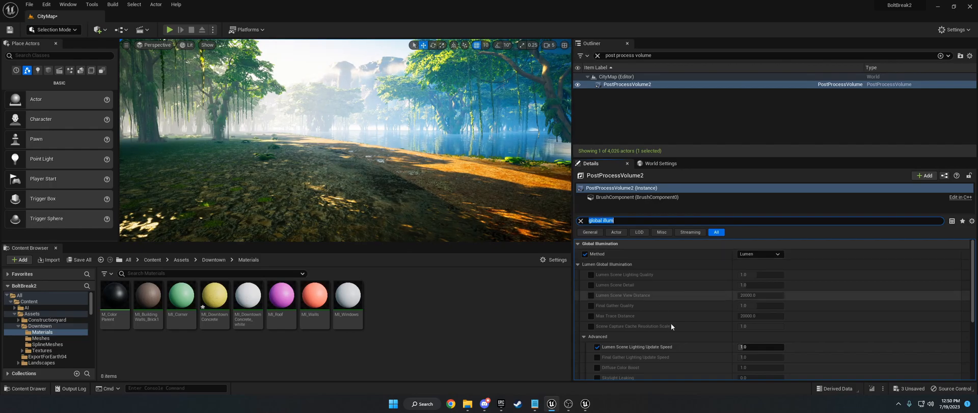
Collapse the Advanced settings under Lumen Global Illumination and the Ray Tracing Global Illumination group
{"action": "scroll", "coordinate": [674, 328], "scroll_direction": "down", "scroll_amount": 3}
{"action": "left_click", "coordinate": [583, 275]}
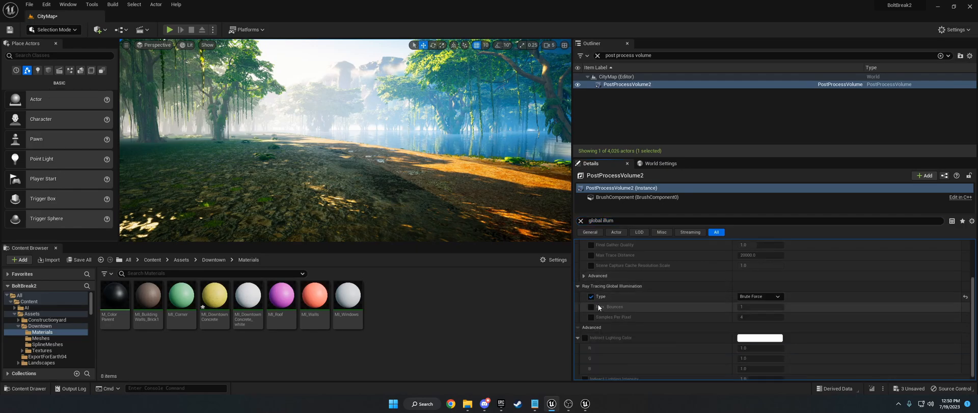
{"action": "left_click", "coordinate": [578, 287]}
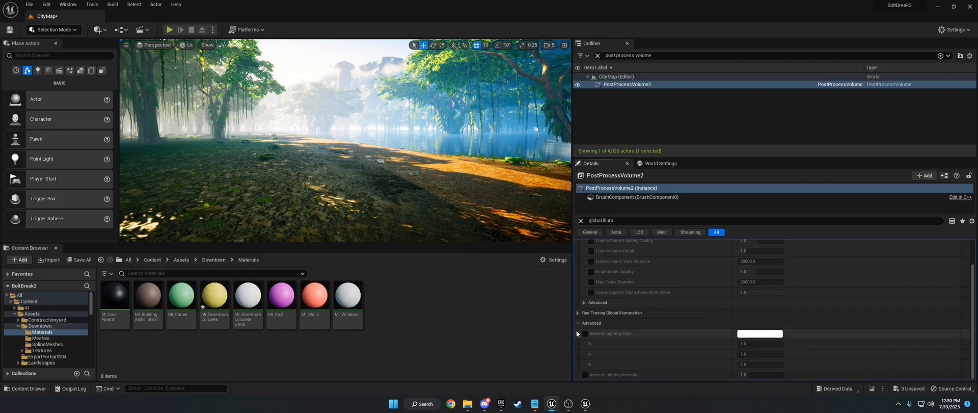
Clear the property filter and collapse the volume's Lumen Global Illumination group
{"action": "left_click", "coordinate": [626, 221]}
{"action": "key", "text": "ctrl+a"}
{"action": "key", "text": "BackSpace"}
{"action": "scroll", "coordinate": [646, 311], "scroll_direction": "down", "scroll_amount": 3}
{"action": "scroll", "coordinate": [646, 311], "scroll_direction": "down", "scroll_amount": 6}
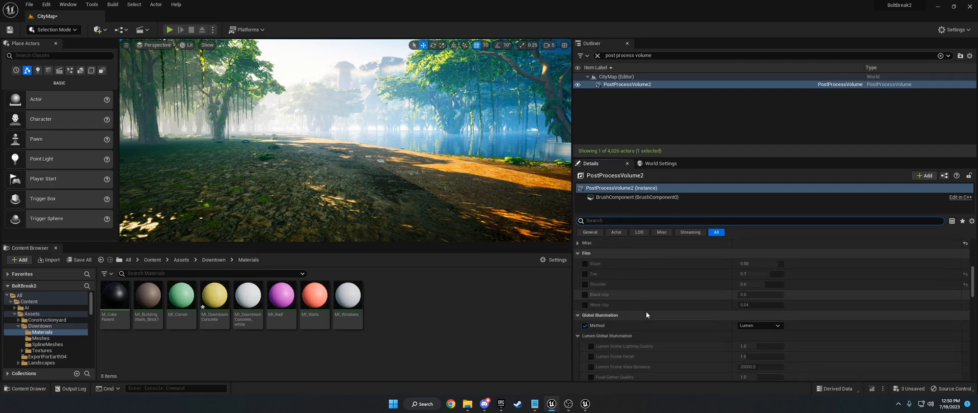
{"action": "left_click", "coordinate": [577, 274]}
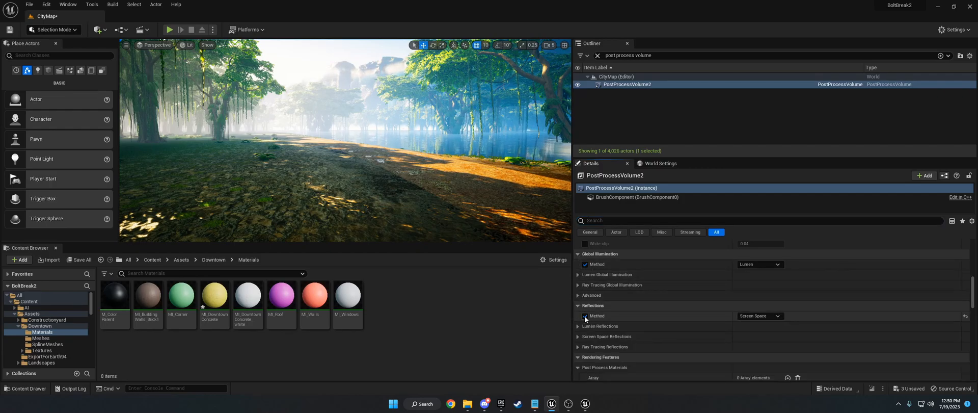
Switch the Reflections method override off and on again, and set the method to None
{"action": "left_click", "coordinate": [585, 316]}
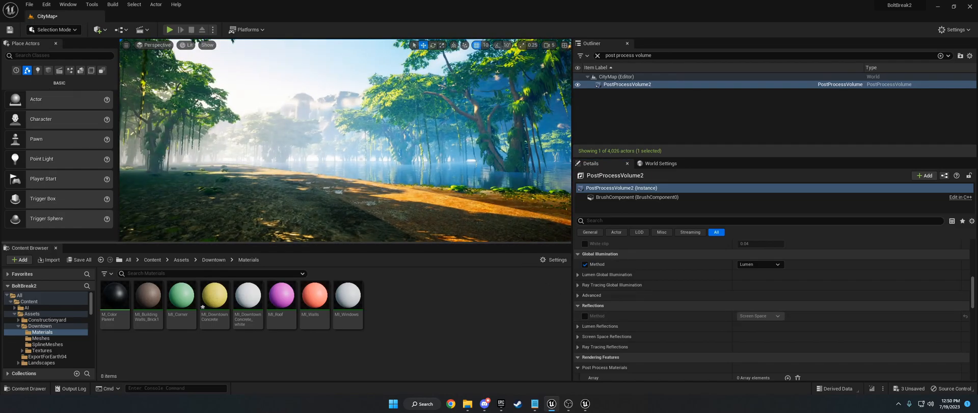
{"action": "left_click", "coordinate": [585, 316]}
{"action": "left_click", "coordinate": [759, 316]}
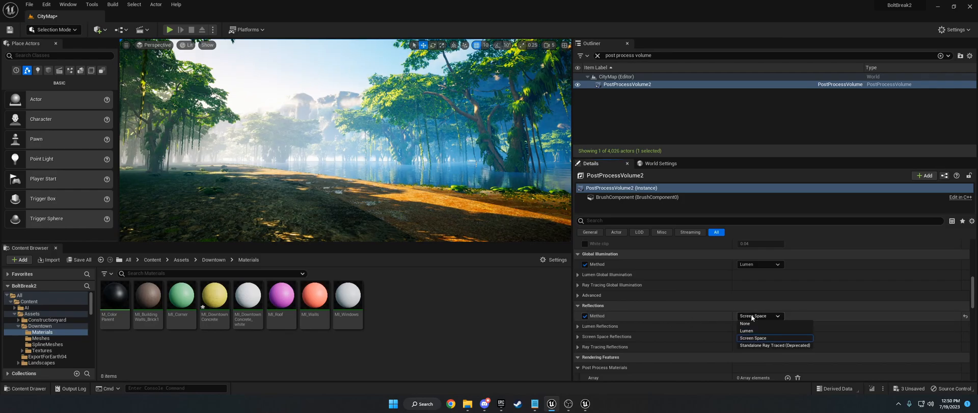
{"action": "left_click", "coordinate": [756, 325]}
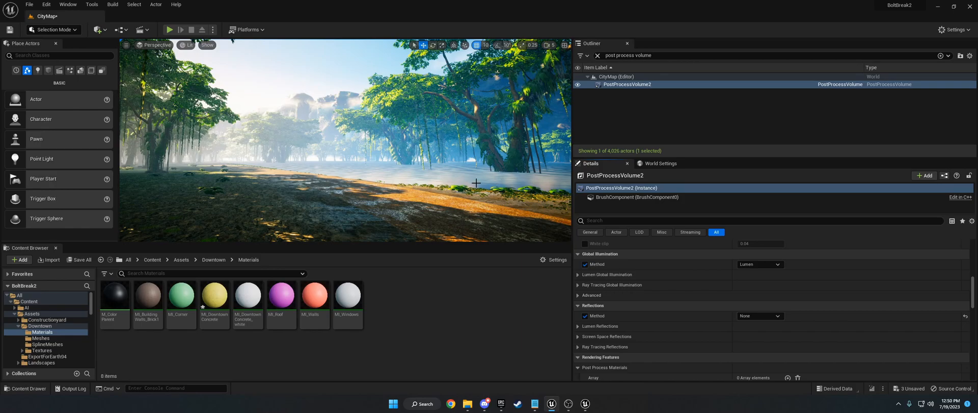
Compare Screen Space and Lumen as the volume's Reflections method, and leave it set to Screen Space
{"action": "left_click", "coordinate": [759, 316]}
{"action": "left_click", "coordinate": [757, 340]}
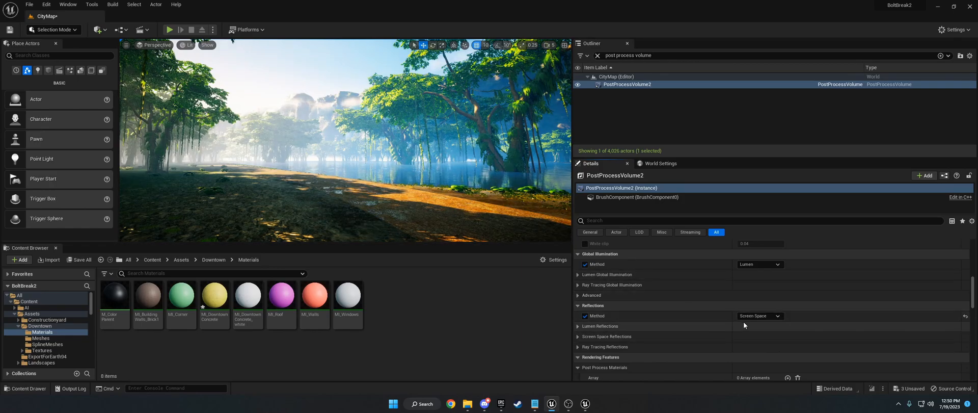
{"action": "left_click", "coordinate": [748, 317]}
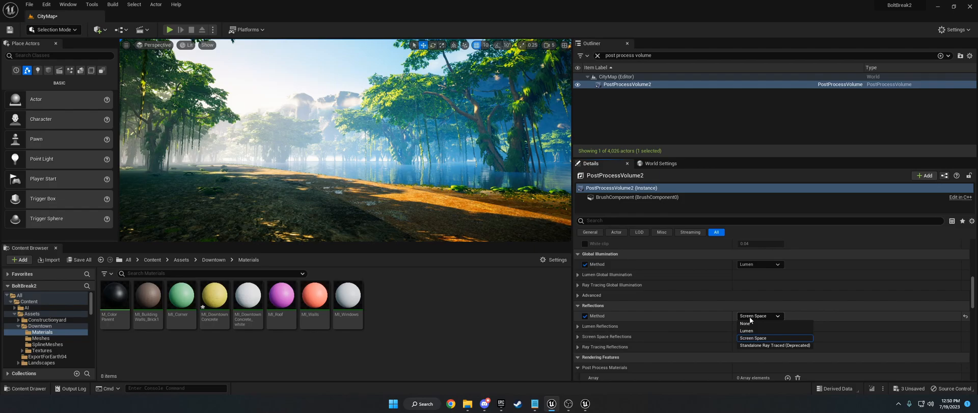
{"action": "left_click", "coordinate": [750, 331]}
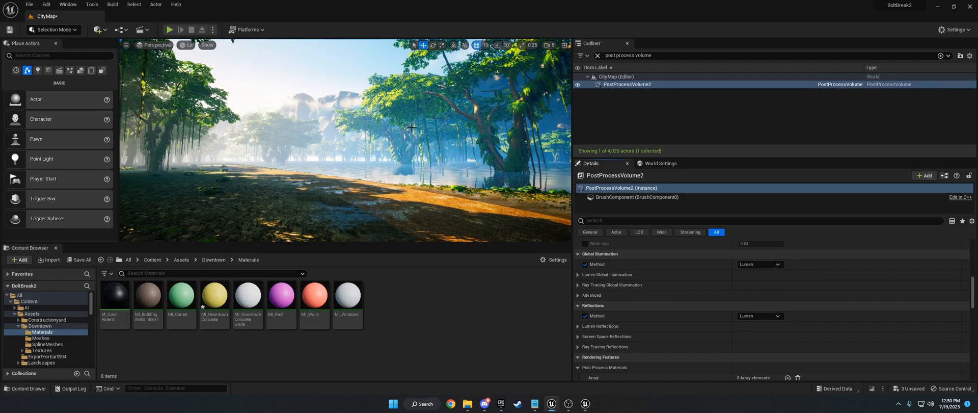
{"action": "left_click", "coordinate": [759, 316]}
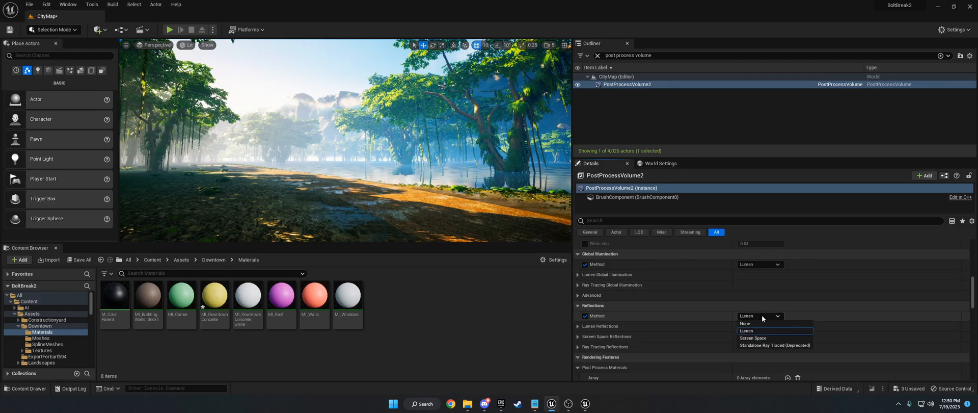
{"action": "left_click", "coordinate": [756, 338]}
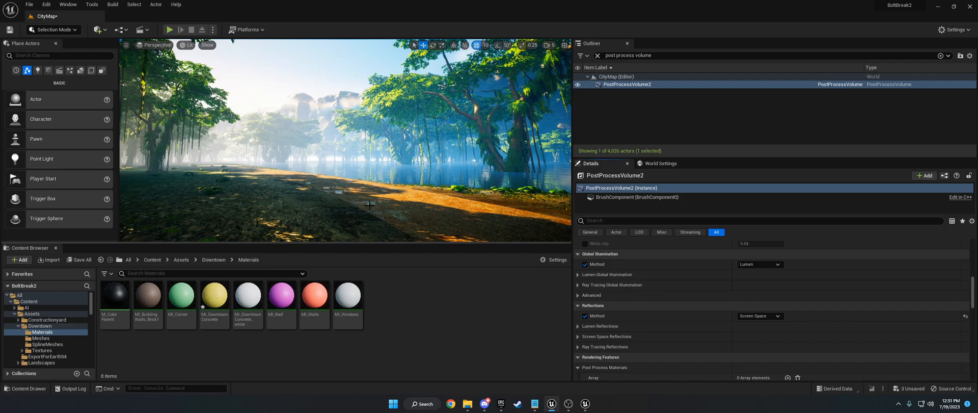
Filter the Outliner by "directional light" and select the DirectionalLight2 actor
{"action": "left_click_drag", "start_coordinate": [673, 56], "coordinate": [530, 39]}
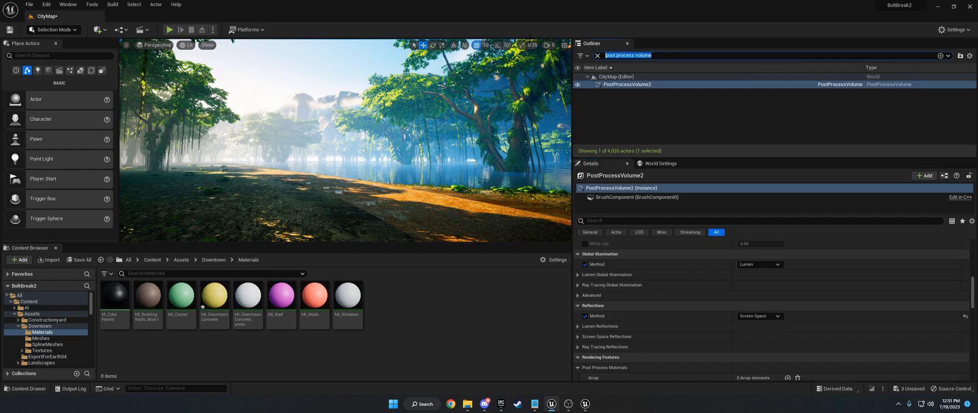
{"action": "type", "text": "directi"}
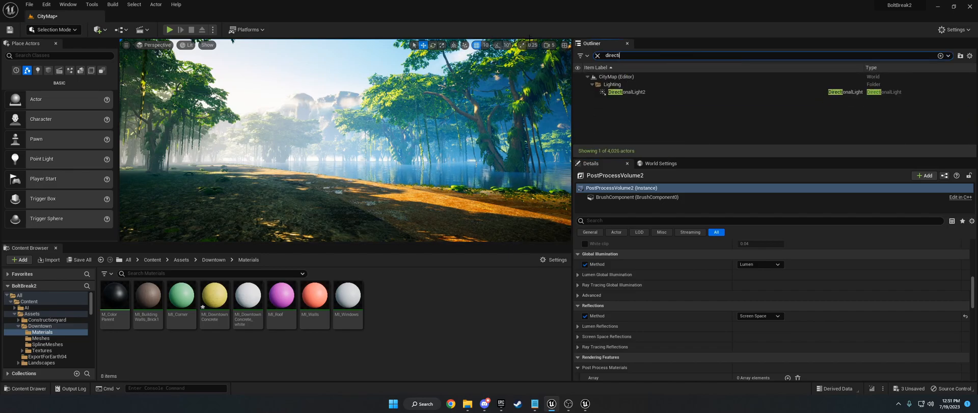
{"action": "type", "text": "onal light"}
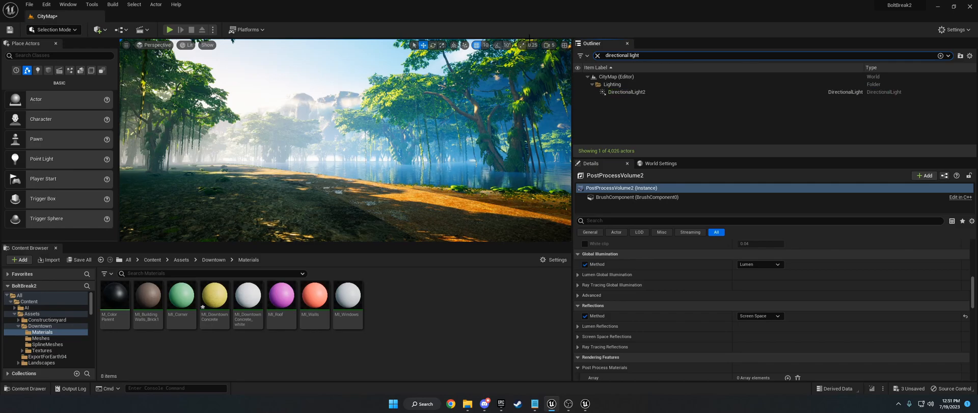
{"action": "left_click", "coordinate": [631, 92]}
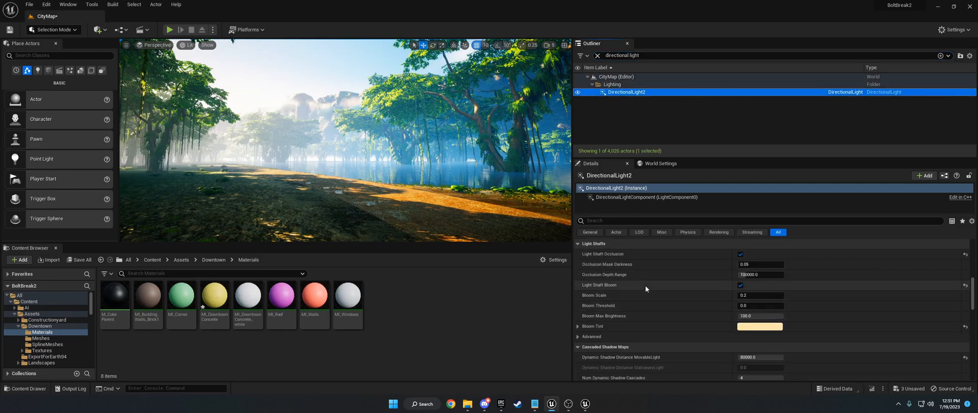
Disable Light Shaft Occlusion and Light Shaft Bloom on the directional light, and enable both again while viewing the dense trees
{"action": "scroll", "coordinate": [645, 285], "scroll_direction": "up", "scroll_amount": 1}
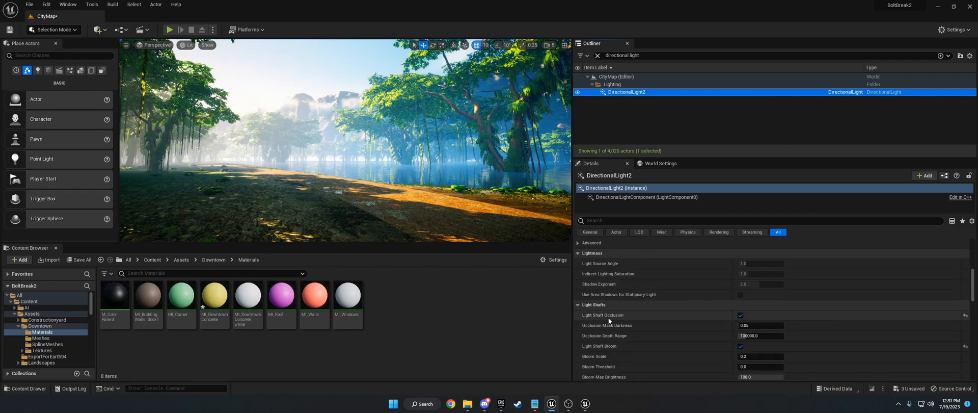
{"action": "scroll", "coordinate": [741, 314], "scroll_direction": "down", "scroll_amount": 1}
{"action": "left_click", "coordinate": [741, 303]}
{"action": "left_click", "coordinate": [740, 334]}
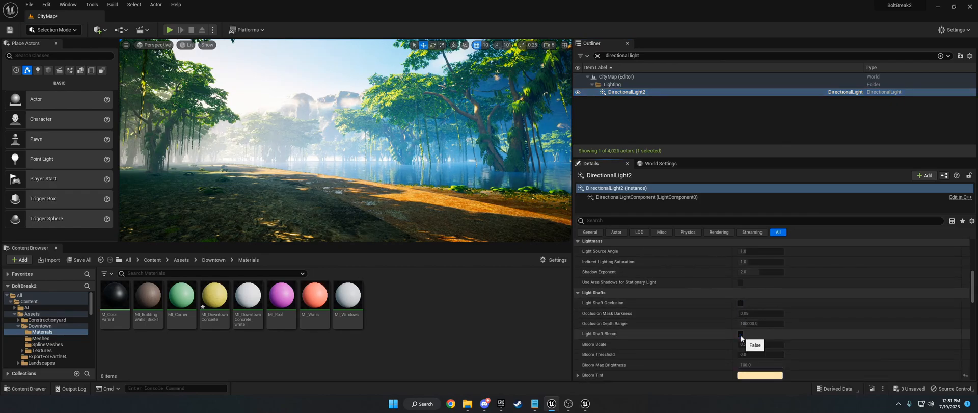
{"action": "right_click_drag", "start_coordinate": [449, 158], "coordinate": [261, 144]}
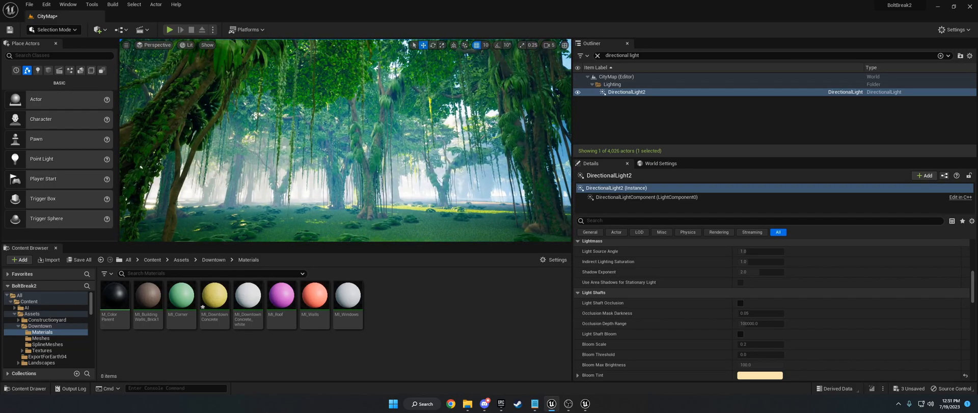
{"action": "left_click", "coordinate": [740, 303]}
{"action": "left_click", "coordinate": [741, 334]}
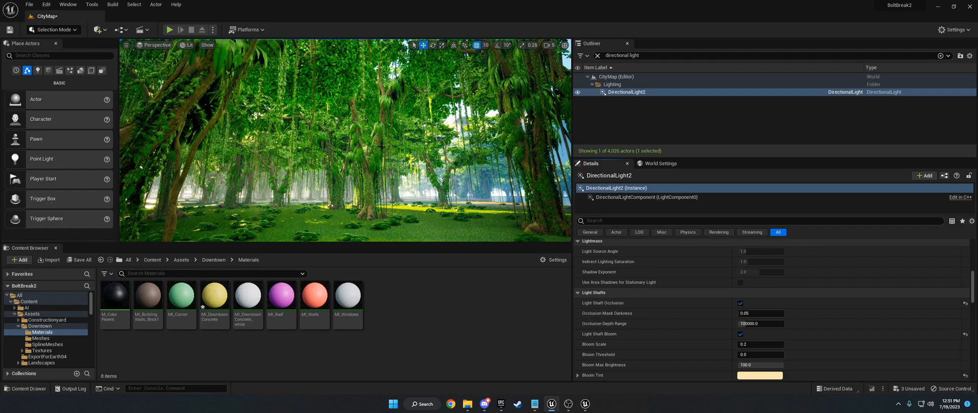
Switch Light Shaft Occlusion off and on again, and inspect the sun rays through the tree canopy and the shoreline
{"action": "left_click", "coordinate": [743, 304]}
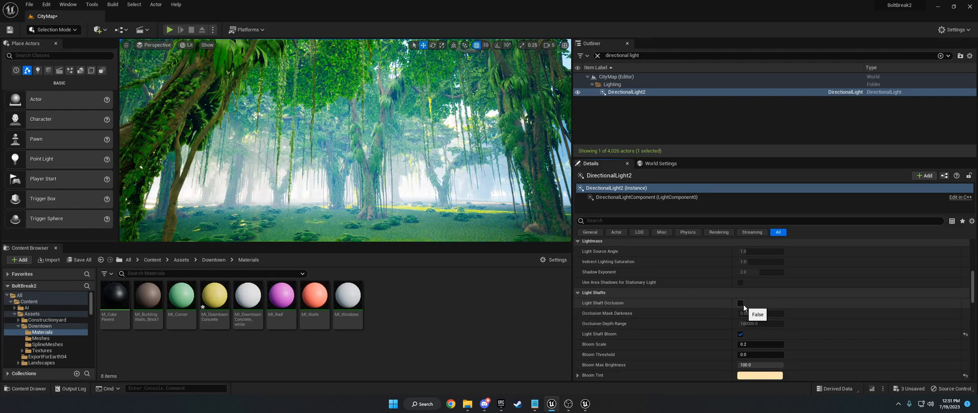
{"action": "left_click", "coordinate": [743, 305]}
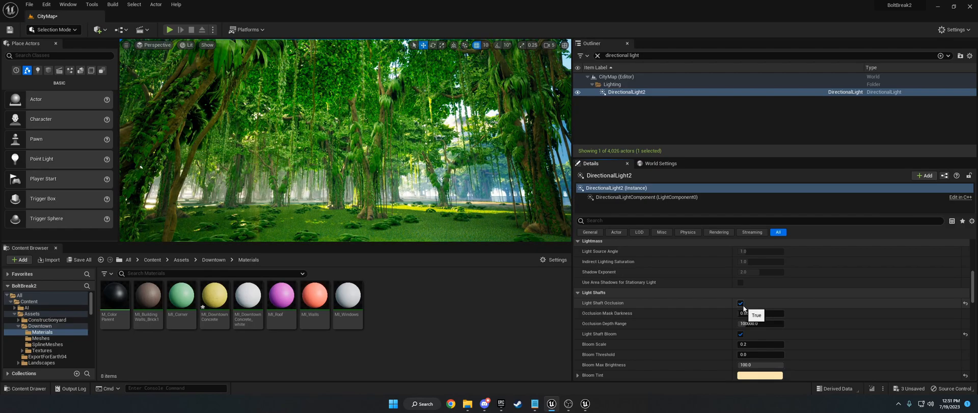
{"action": "key", "text": "w"}
{"action": "right_click_drag", "start_coordinate": [438, 163], "coordinate": [408, 145]}
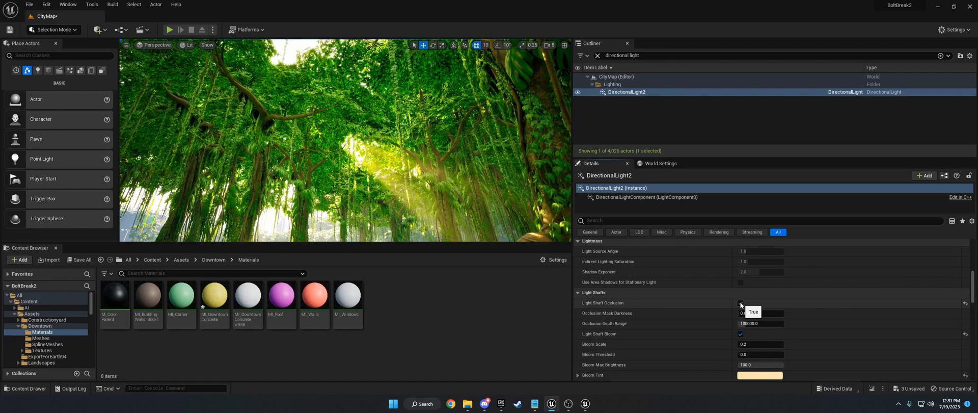
{"action": "right_click_drag", "start_coordinate": [406, 143], "coordinate": [490, 183]}
{"action": "key", "text": "w"}
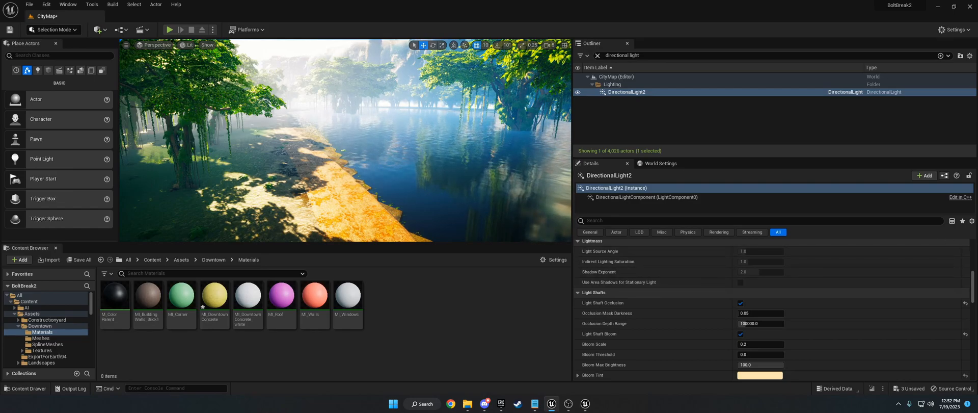
Browse the placeable visual effects, filter the Outliner by "volume" and focus the view on the VolumetricCloud actor
{"action": "left_click", "coordinate": [100, 30]}
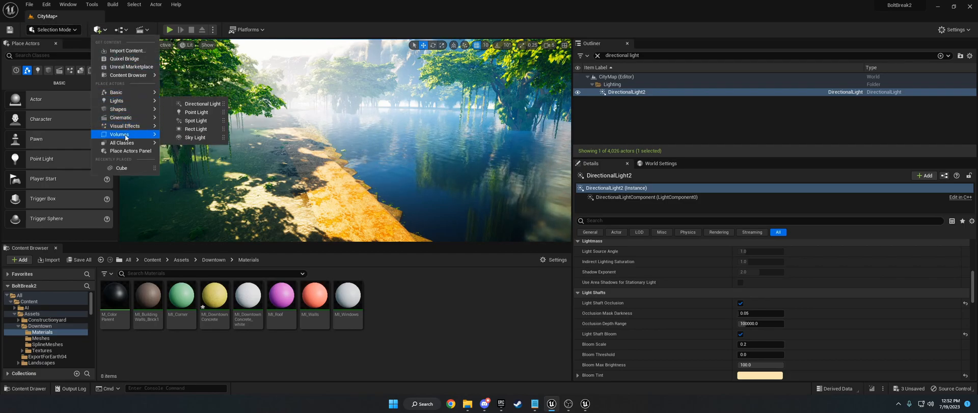
{"action": "mouse_move", "coordinate": [126, 135]}
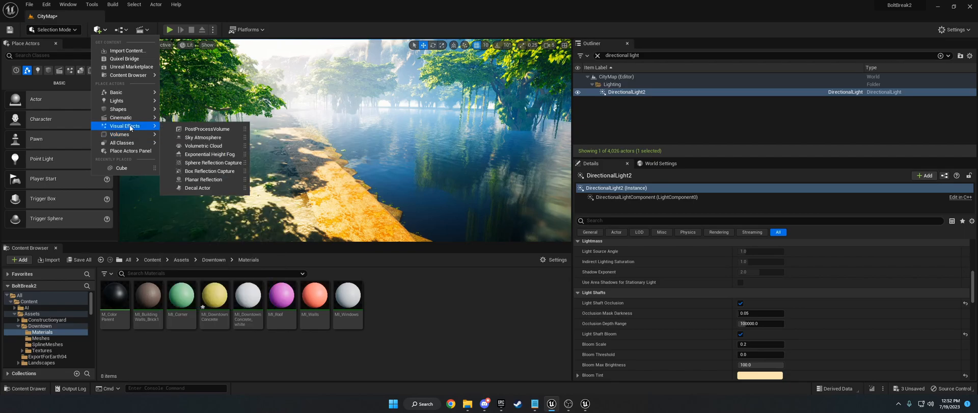
{"action": "left_click", "coordinate": [649, 56]}
{"action": "type", "text": "volume"}
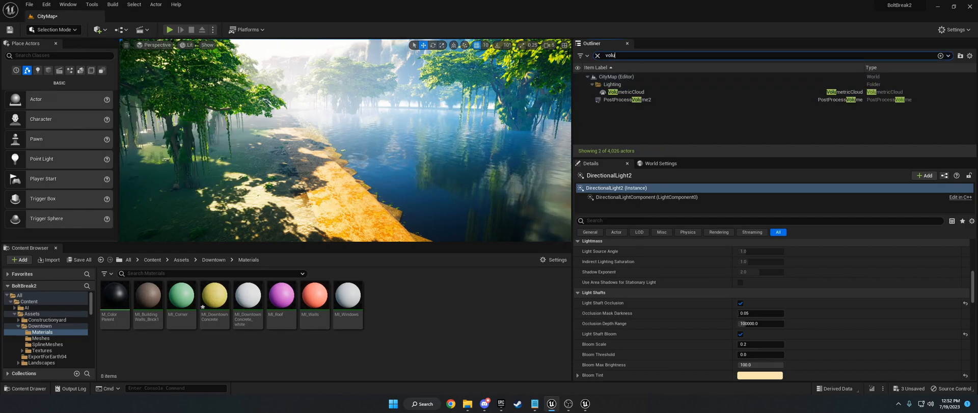
{"action": "double_click", "coordinate": [602, 95]}
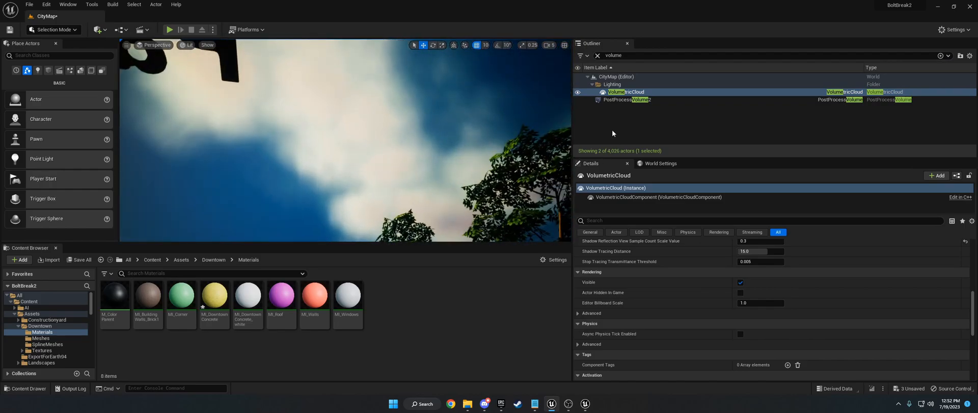
Hide the VolumetricCloud actor and show it again, and return the view to the shoreline
{"action": "left_click", "coordinate": [578, 92]}
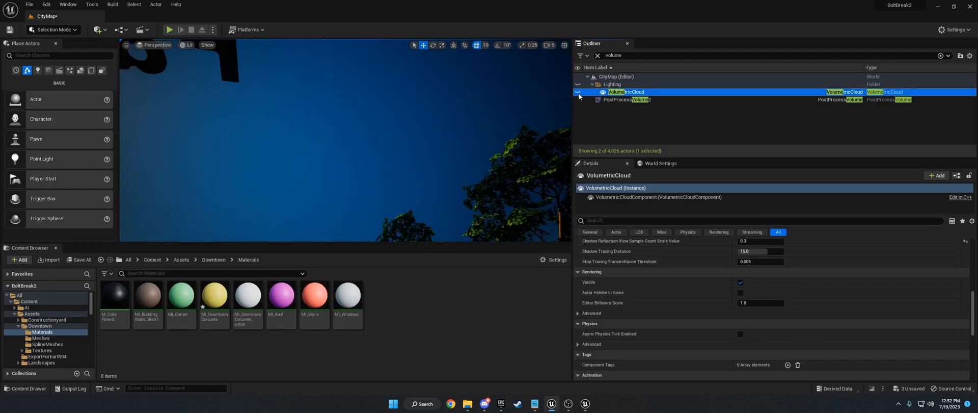
{"action": "left_click", "coordinate": [577, 92]}
{"action": "right_click_drag", "start_coordinate": [510, 112], "coordinate": [291, 169]}
{"action": "key", "text": "w"}
{"action": "key", "text": "w"}
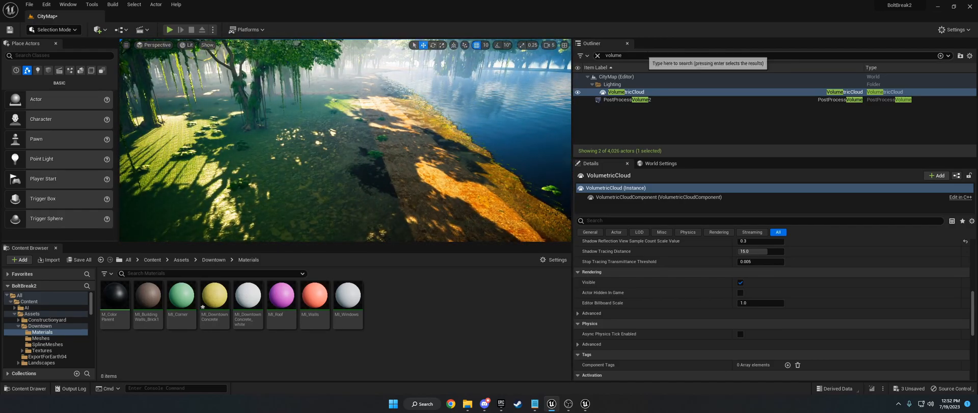
Filter the Outliner by "post process" and select the PostProcessVolume2 actor
{"action": "left_click", "coordinate": [597, 55]}
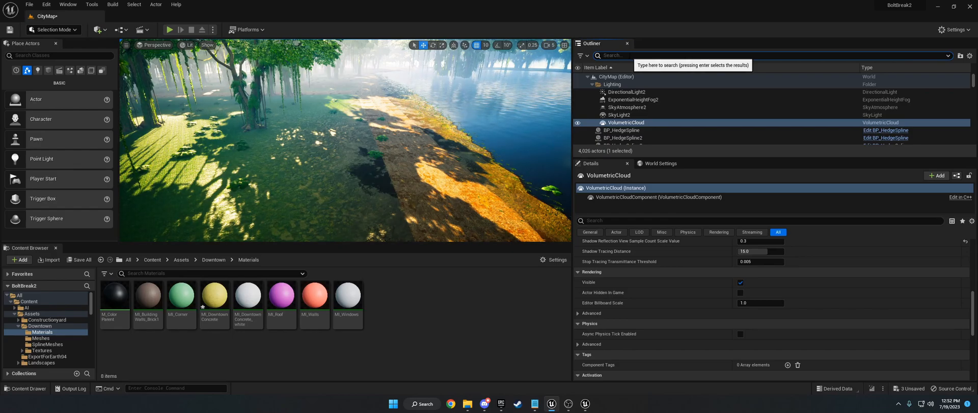
{"action": "type", "text": "post process"}
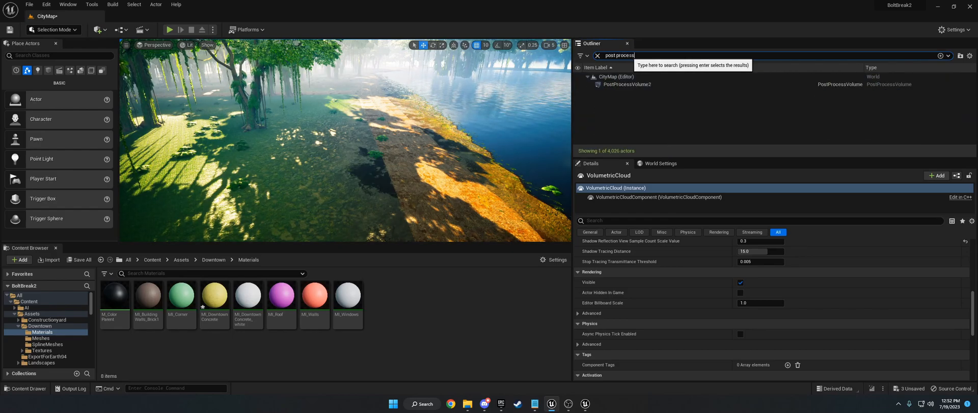
{"action": "left_click", "coordinate": [627, 85]}
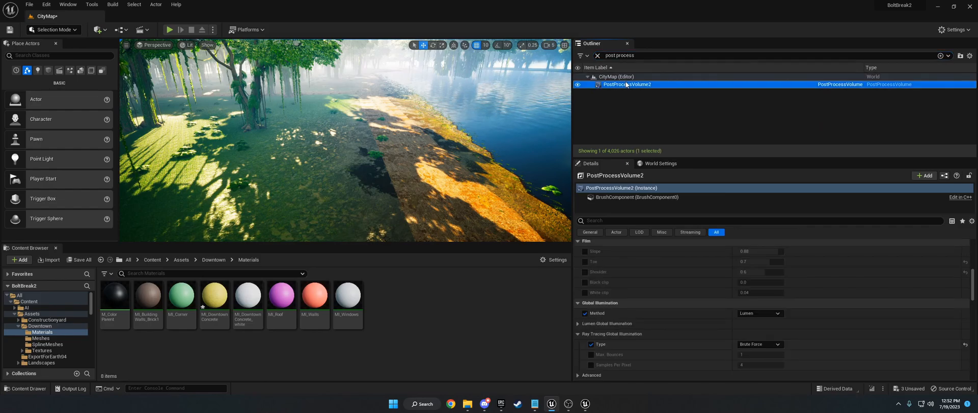
Expand the Global group under the volume's Color Grading and inspect its Saturation color wheel
{"action": "scroll", "coordinate": [645, 281], "scroll_direction": "up", "scroll_amount": 5}
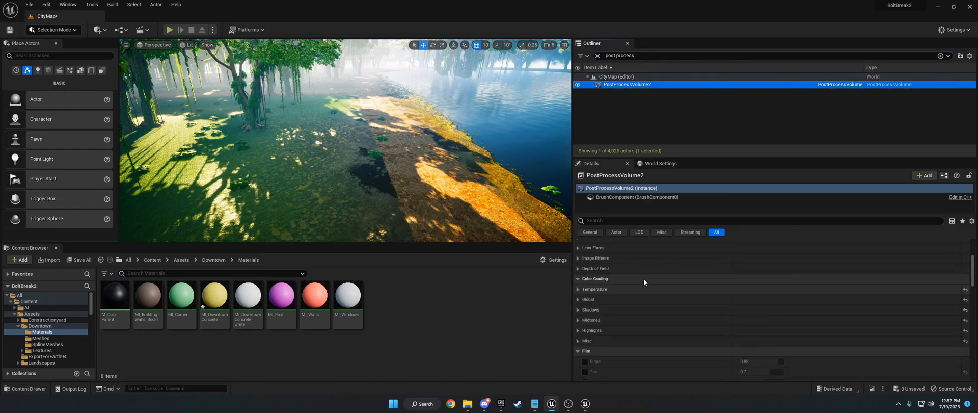
{"action": "scroll", "coordinate": [645, 282], "scroll_direction": "up", "scroll_amount": 2}
{"action": "scroll", "coordinate": [644, 282], "scroll_direction": "down", "scroll_amount": 2}
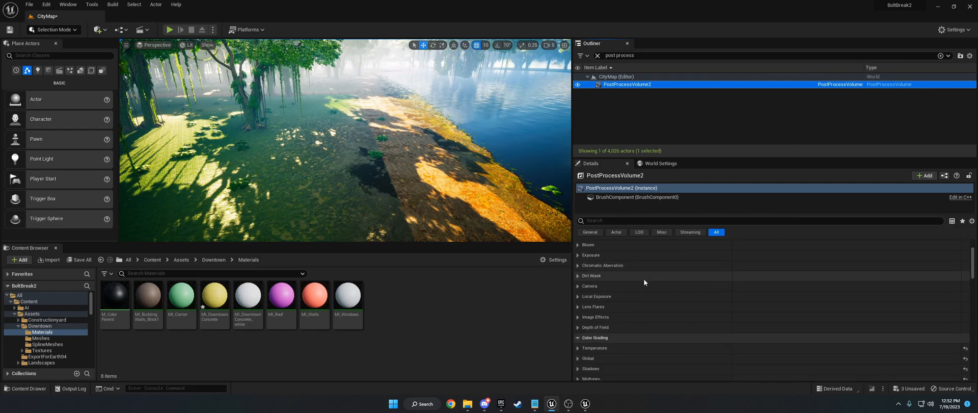
{"action": "scroll", "coordinate": [592, 335], "scroll_direction": "down", "scroll_amount": 2}
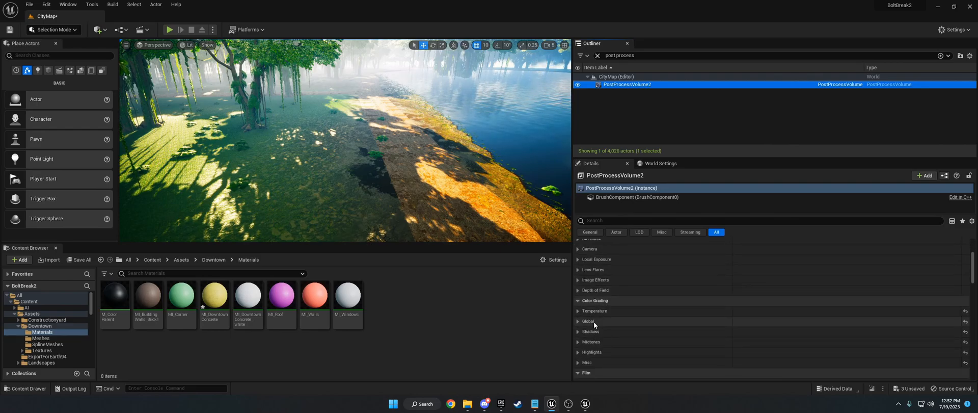
{"action": "left_click", "coordinate": [578, 309]}
{"action": "scroll", "coordinate": [598, 311], "scroll_direction": "down", "scroll_amount": 1}
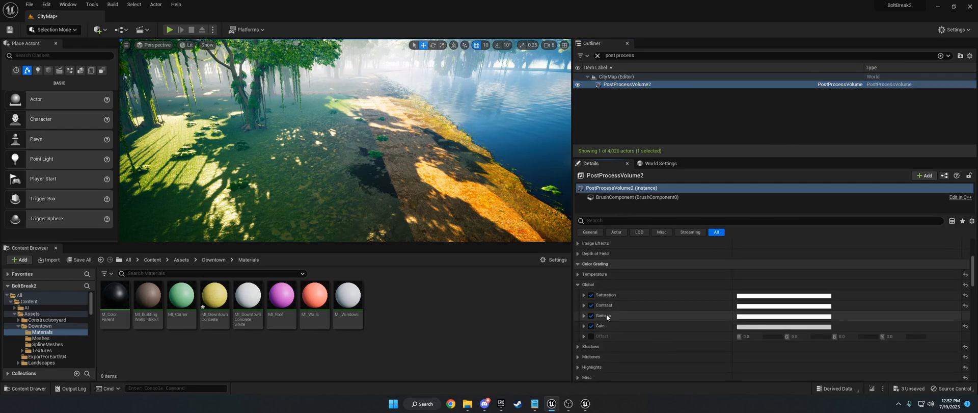
{"action": "left_click", "coordinate": [584, 295]}
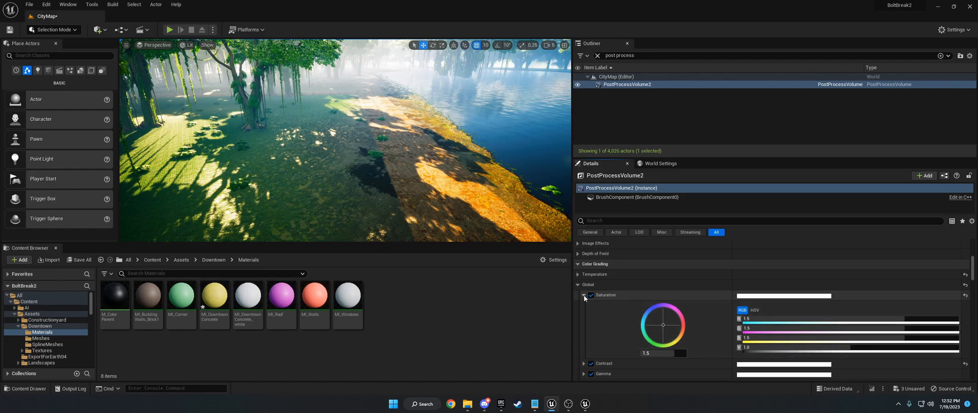
{"action": "left_click", "coordinate": [584, 294]}
Hide the post process volume, view the path and lake without it, and show it again
{"action": "left_click", "coordinate": [577, 84]}
{"action": "right_click_drag", "start_coordinate": [388, 164], "coordinate": [389, 140]}
{"action": "key", "text": "w"}
{"action": "key", "text": "w"}
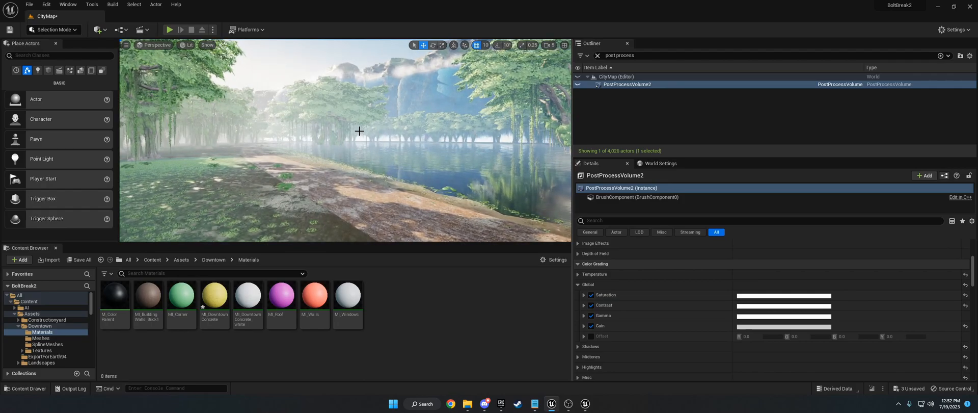
{"action": "left_click", "coordinate": [578, 84]}
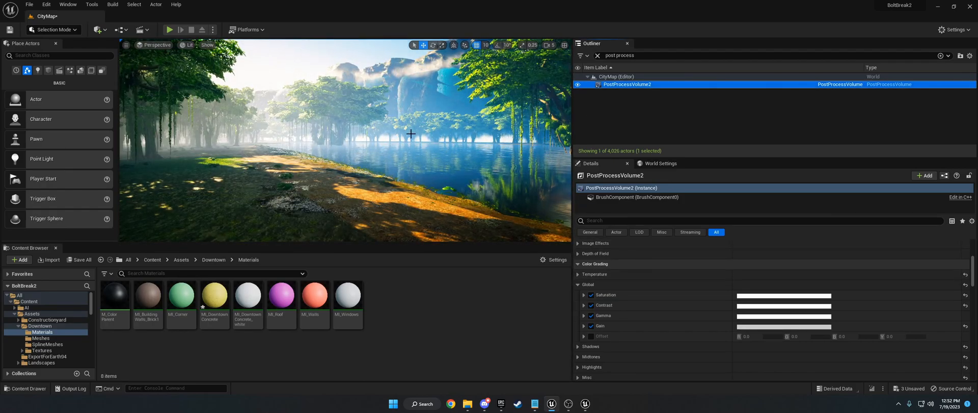
Try a global Saturation of 1.0 on the post process volume, and set it back to 1.5
{"action": "left_click", "coordinate": [583, 294]}
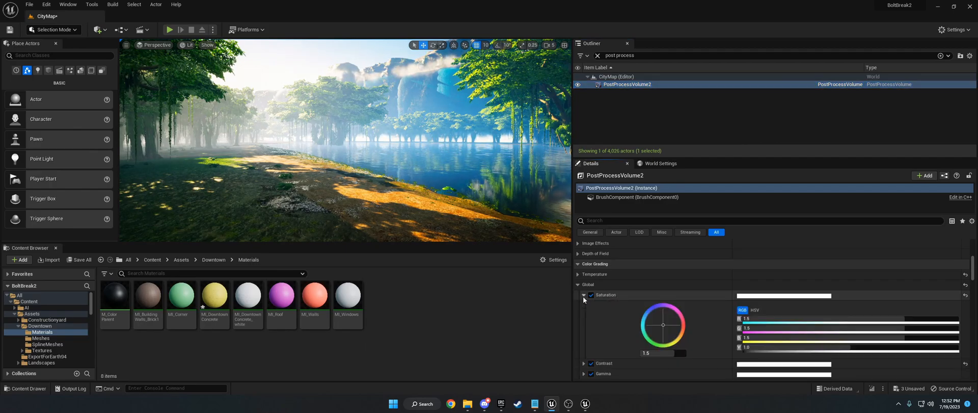
{"action": "left_click", "coordinate": [657, 352]}
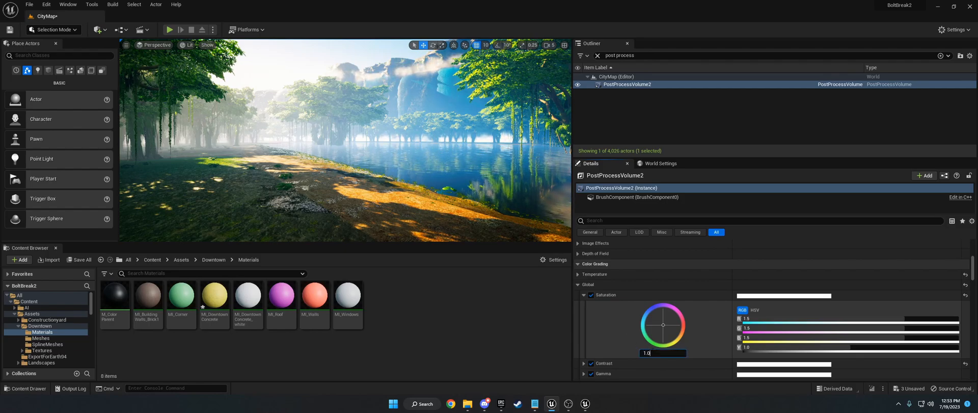
{"action": "type", "text": "1.0"}
{"action": "key", "text": "Return"}
{"action": "type", "text": "1.5"}
{"action": "key", "text": "Return"}
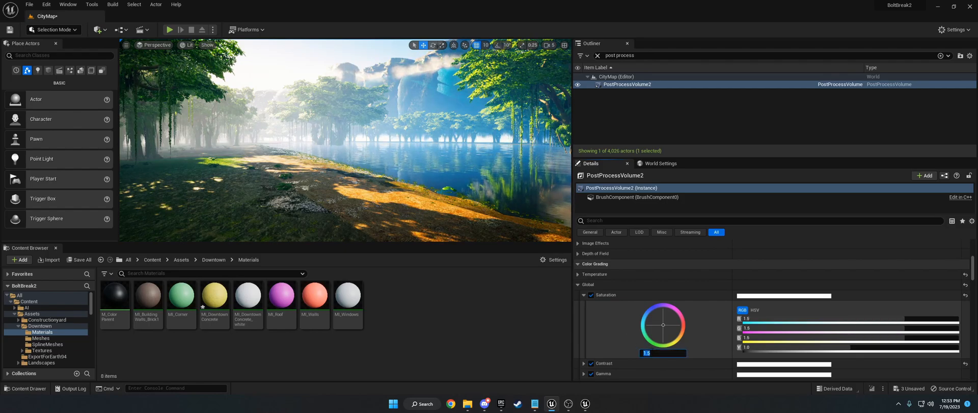
Try global Contrast values of 1.0 and 1.3, and set the contrast back to 1.2
{"action": "left_click", "coordinate": [584, 364]}
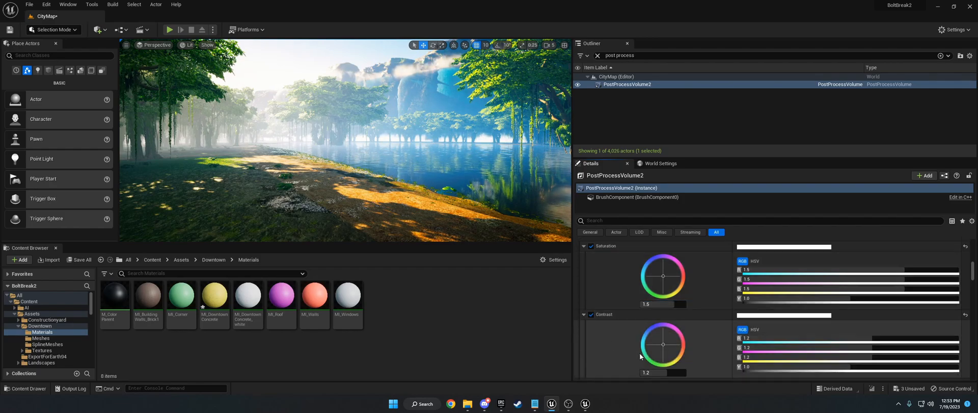
{"action": "scroll", "coordinate": [652, 356], "scroll_direction": "down", "scroll_amount": 1}
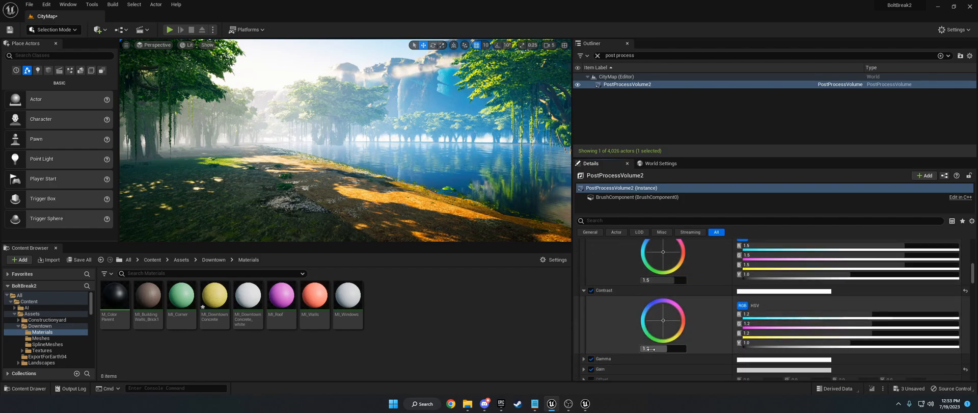
{"action": "left_click", "coordinate": [653, 349]}
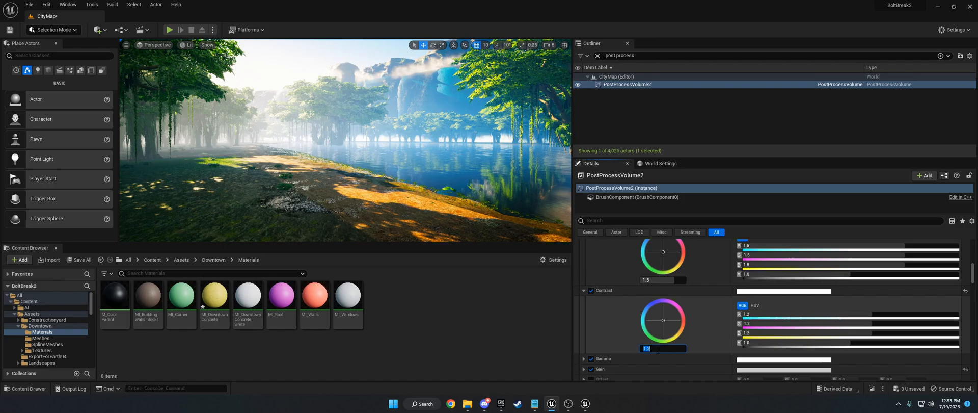
{"action": "type", "text": "1.0"}
{"action": "key", "text": "Return"}
{"action": "type", "text": "1"}
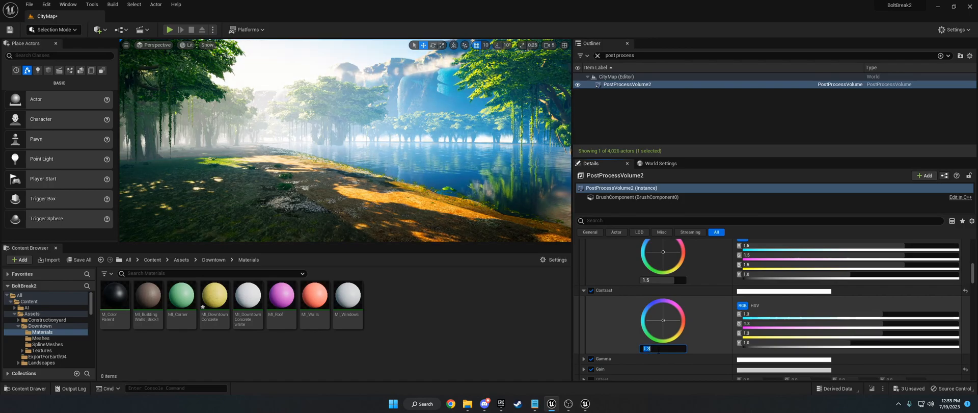
{"action": "type", "text": ".2"}
{"action": "key", "text": "Return"}
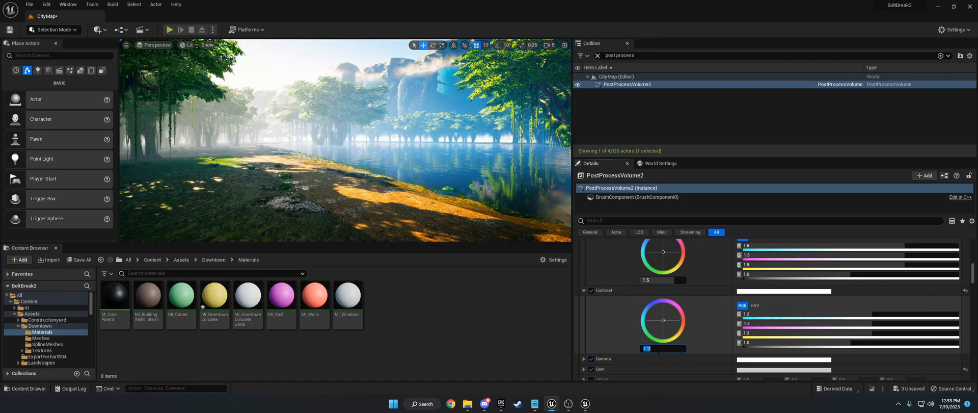
Try a global Gamma of 2 and a lower value, restore it to 1.0, and collapse the Gamma settings
{"action": "left_click", "coordinate": [584, 358]}
{"action": "scroll", "coordinate": [593, 328], "scroll_direction": "down", "scroll_amount": 4}
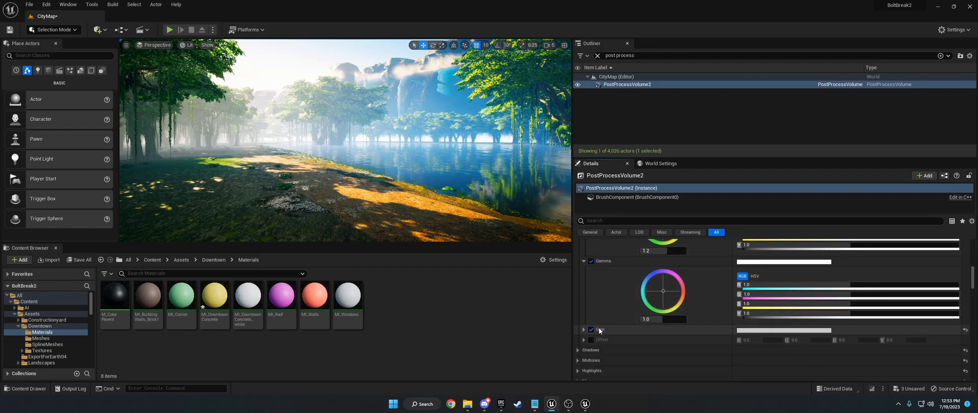
{"action": "left_click", "coordinate": [584, 260]}
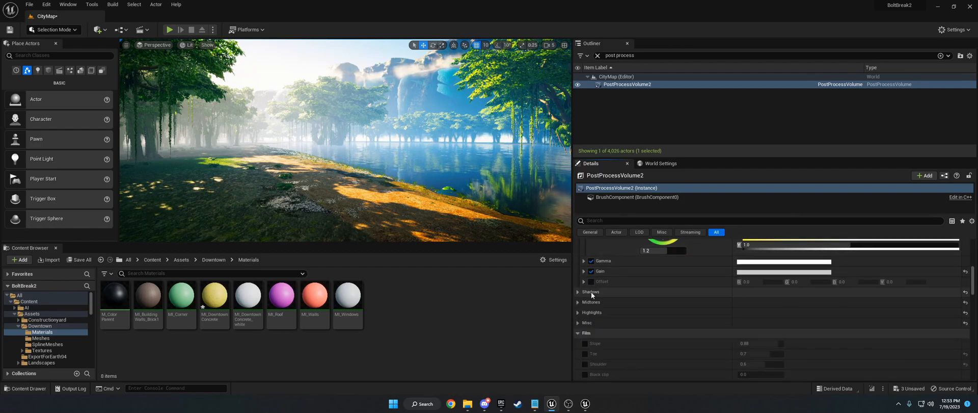
{"action": "left_click", "coordinate": [584, 261]}
{"action": "left_click", "coordinate": [662, 316]}
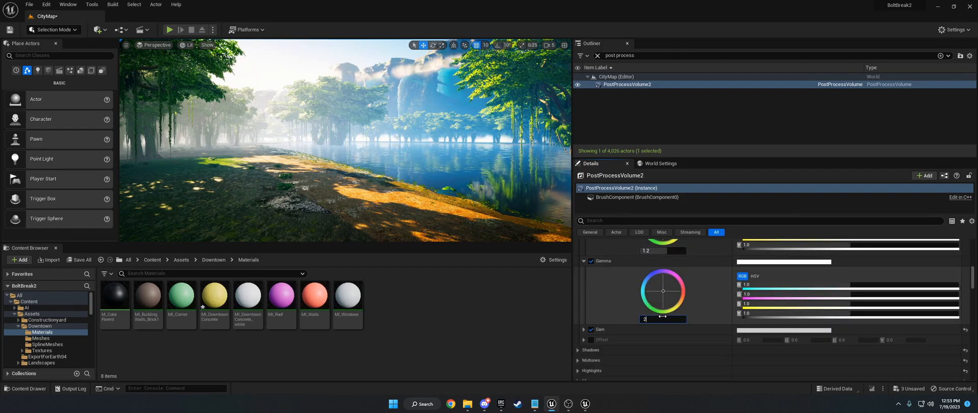
{"action": "type", "text": "2"}
{"action": "key", "text": "Return"}
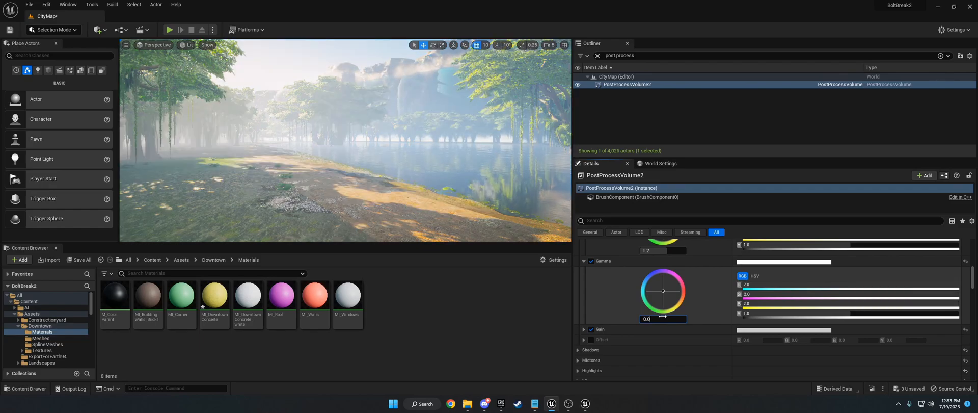
{"action": "key", "text": "Return"}
{"action": "key", "text": "Return"}
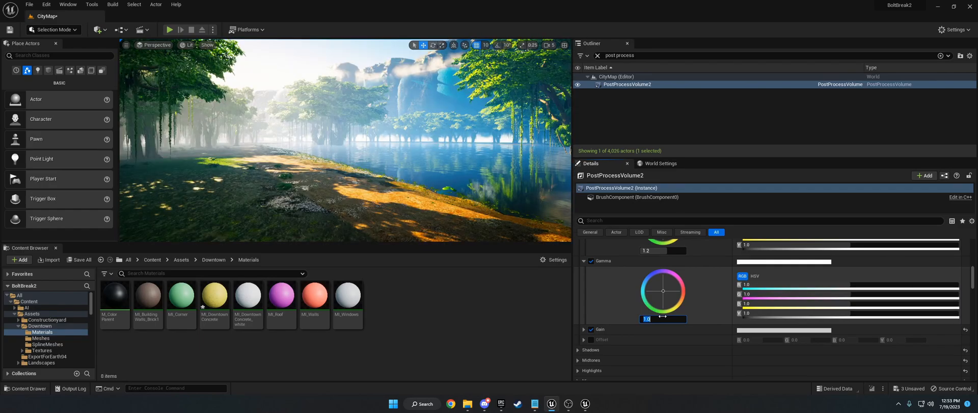
{"action": "left_click", "coordinate": [583, 260]}
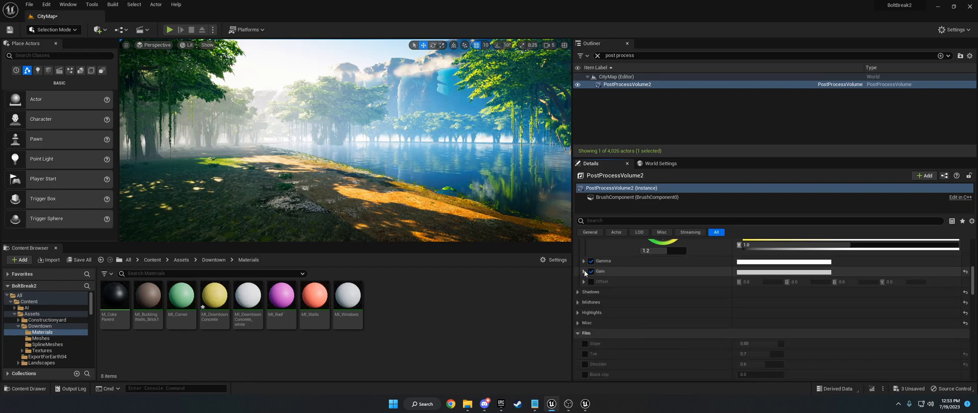
Try a different global Gain value, set it back to 0.6, and collapse the Gain settings
{"action": "left_click", "coordinate": [584, 271]}
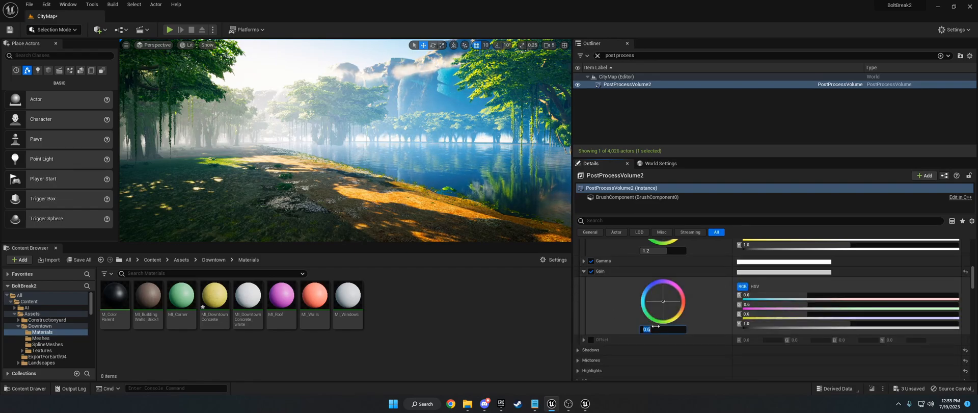
{"action": "key", "text": "Return"}
{"action": "type", "text": "0"}
{"action": "key", "text": "Return"}
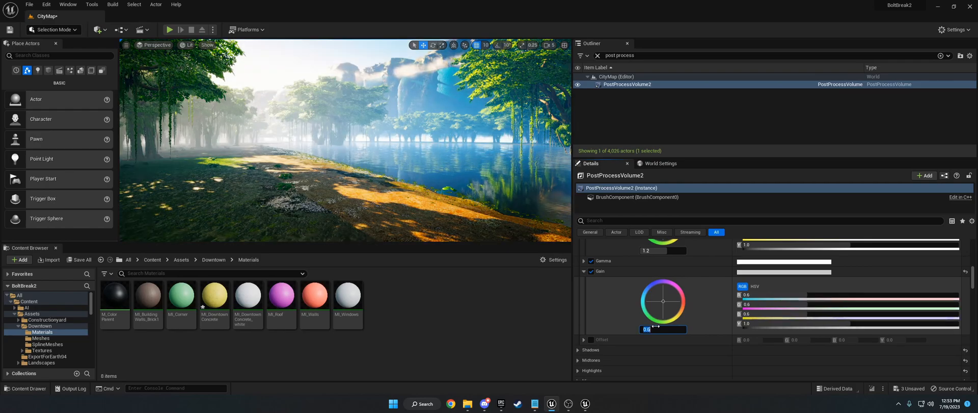
{"action": "left_click", "coordinate": [582, 272]}
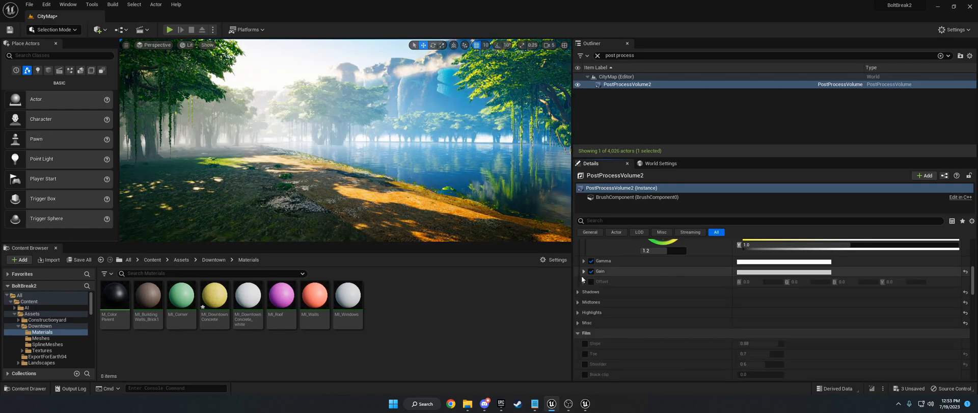
Look over the Film settings and collapse the global Contrast and Saturation color wheels
{"action": "scroll", "coordinate": [591, 309], "scroll_direction": "down", "scroll_amount": 2}
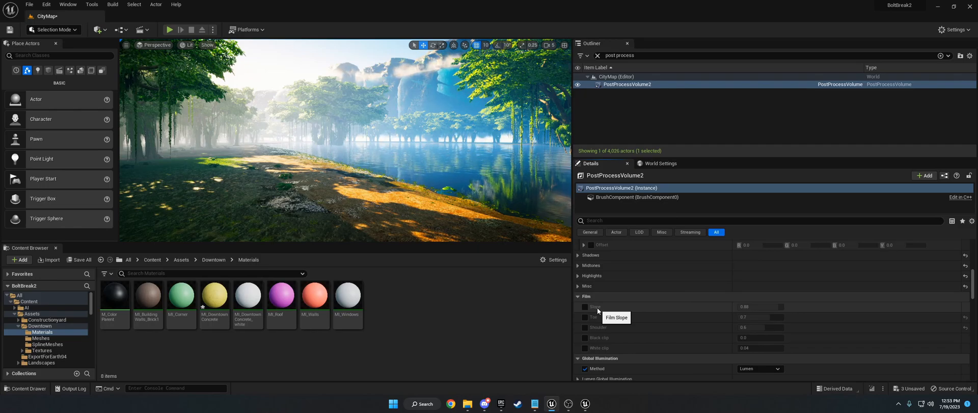
{"action": "scroll", "coordinate": [597, 307], "scroll_direction": "up", "scroll_amount": 2}
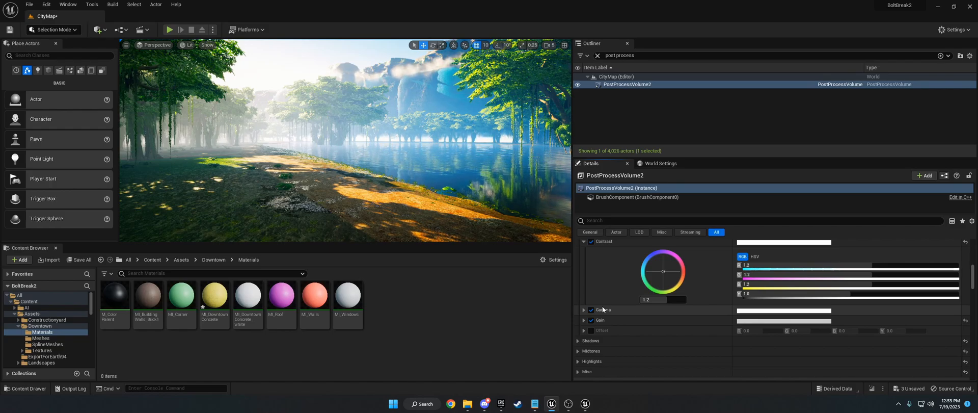
{"action": "left_click", "coordinate": [601, 241]}
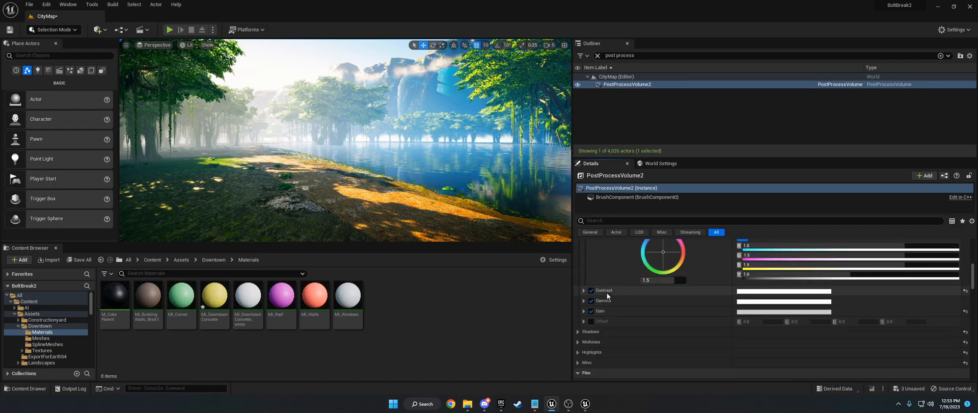
{"action": "scroll", "coordinate": [606, 294], "scroll_direction": "up", "scroll_amount": 2}
{"action": "left_click", "coordinate": [583, 270]}
Add an asset reference element to the Post Process Materials array under Rendering Features
{"action": "scroll", "coordinate": [609, 296], "scroll_direction": "down", "scroll_amount": 4}
{"action": "scroll", "coordinate": [610, 295], "scroll_direction": "down", "scroll_amount": 5}
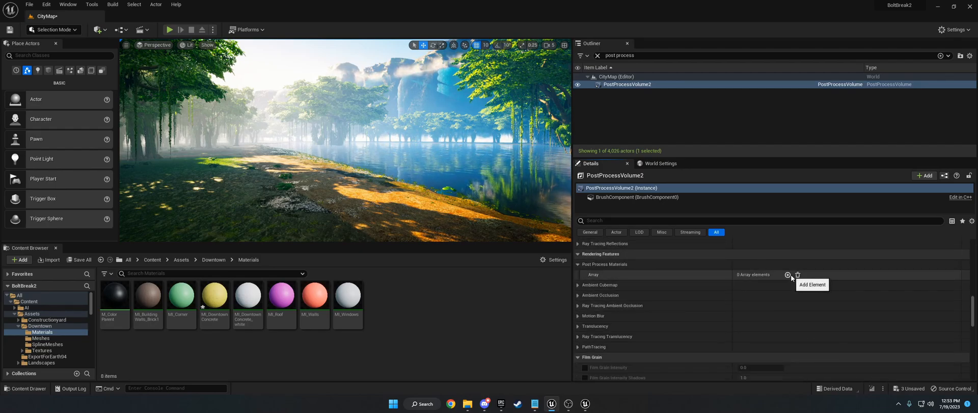
{"action": "left_click", "coordinate": [788, 274]}
{"action": "left_click", "coordinate": [764, 293]}
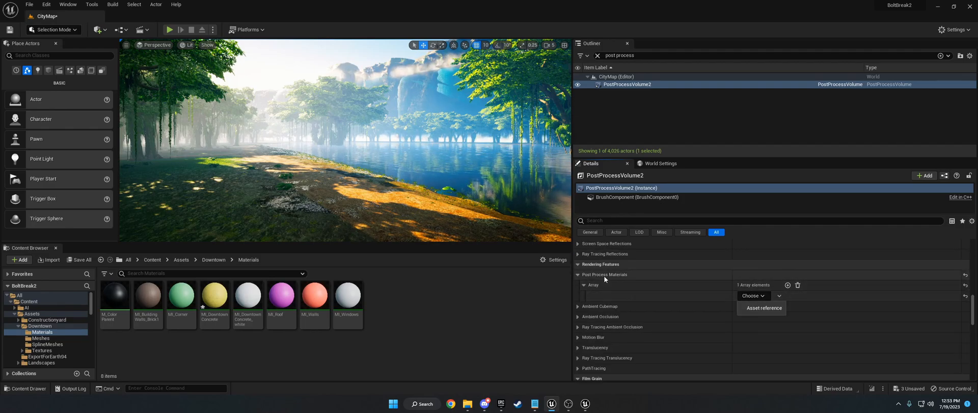
{"action": "left_click", "coordinate": [761, 308]}
Find the cel shading materials with "cel" and assign the MI_CelShader material instance to the array element
{"action": "left_click", "coordinate": [750, 296]}
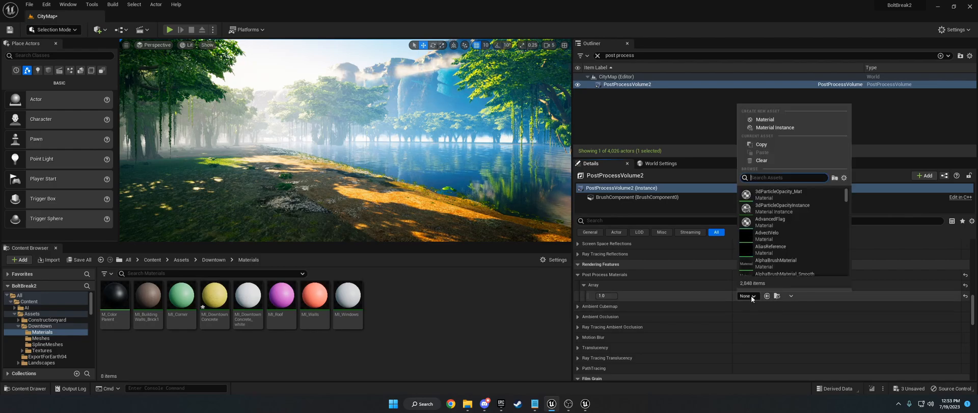
{"action": "type", "text": "comic"}
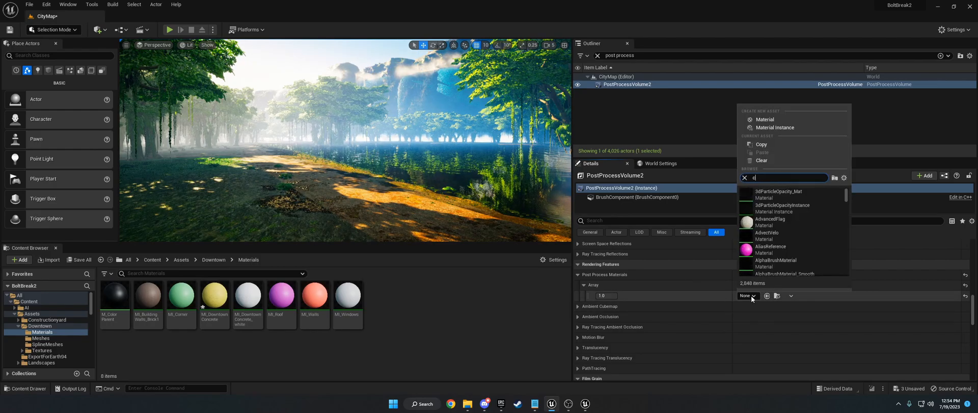
{"action": "key", "text": "BackSpace"}
{"action": "key", "text": "BackSpace"}
{"action": "key", "text": "BackSpace"}
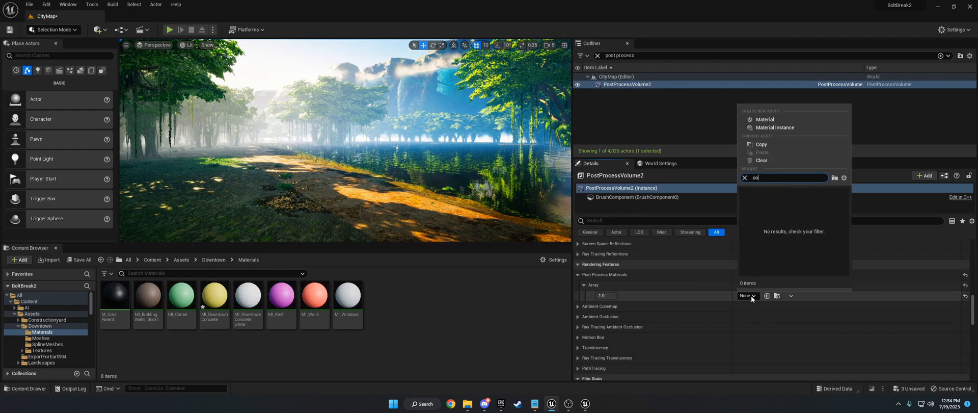
{"action": "type", "text": "el"}
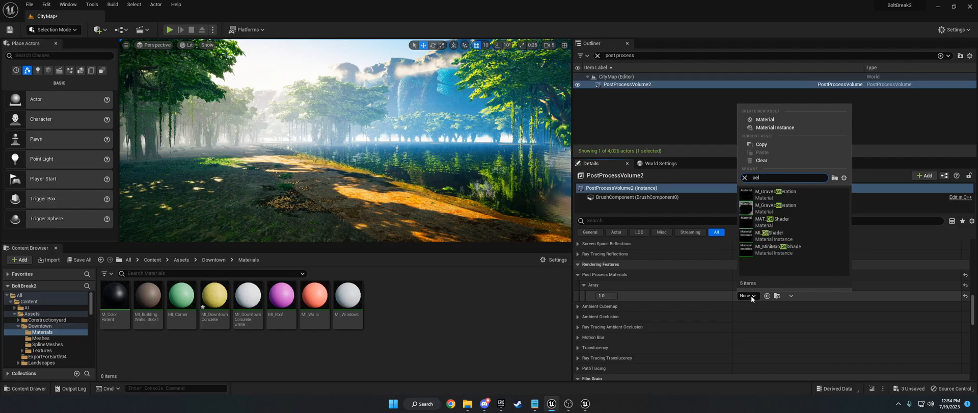
{"action": "left_click", "coordinate": [774, 234]}
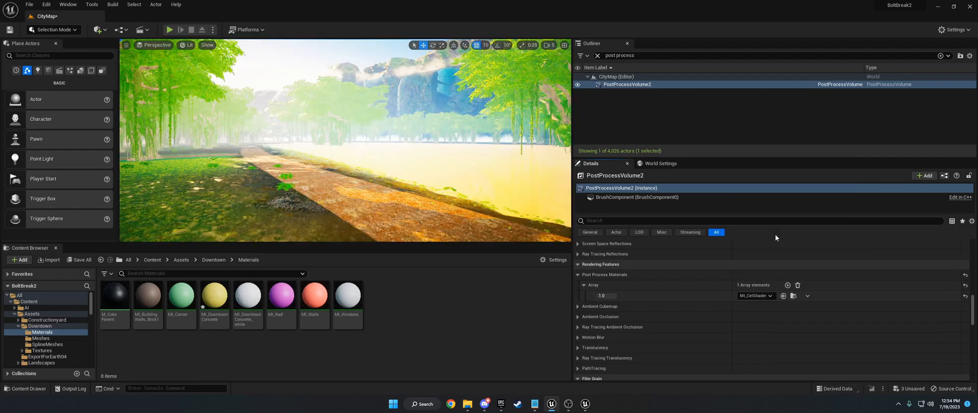
Add a second asset reference to Post Process Materials, search for "outline", and assign the MI_Outline_Shader material instance
{"action": "left_click", "coordinate": [786, 285]}
{"action": "left_click", "coordinate": [758, 317]}
{"action": "left_click", "coordinate": [756, 308]}
{"action": "type", "text": "outline"}
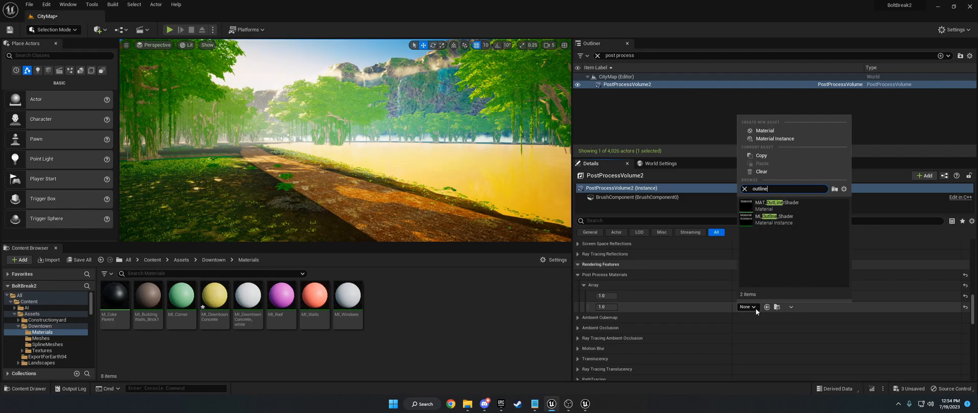
{"action": "left_click", "coordinate": [775, 222]}
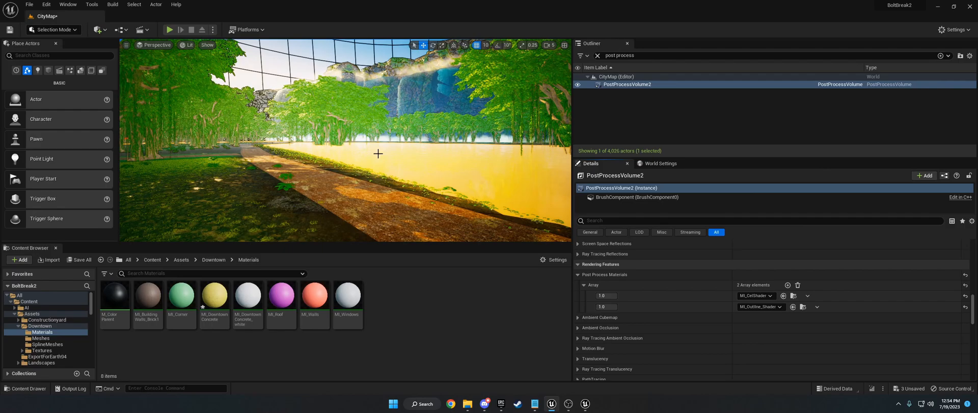
Switch the Reflections Method override off and on again, and view the shaded path and lake
{"action": "scroll", "coordinate": [598, 279], "scroll_direction": "up", "scroll_amount": 7}
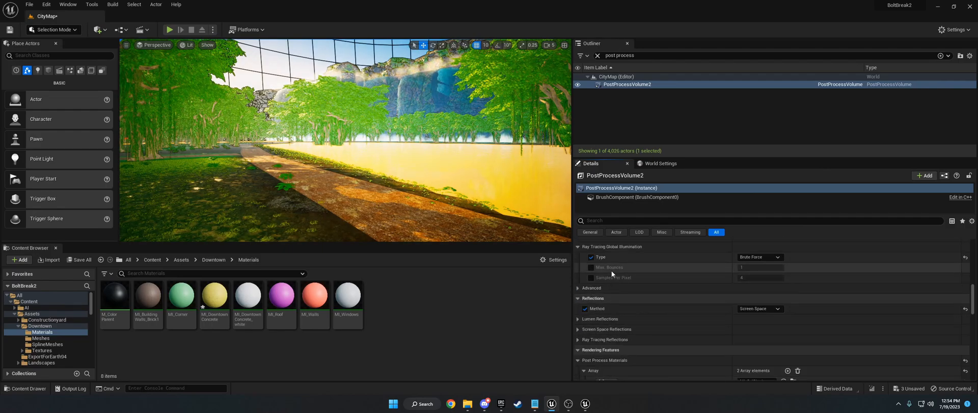
{"action": "scroll", "coordinate": [612, 270], "scroll_direction": "up", "scroll_amount": 2}
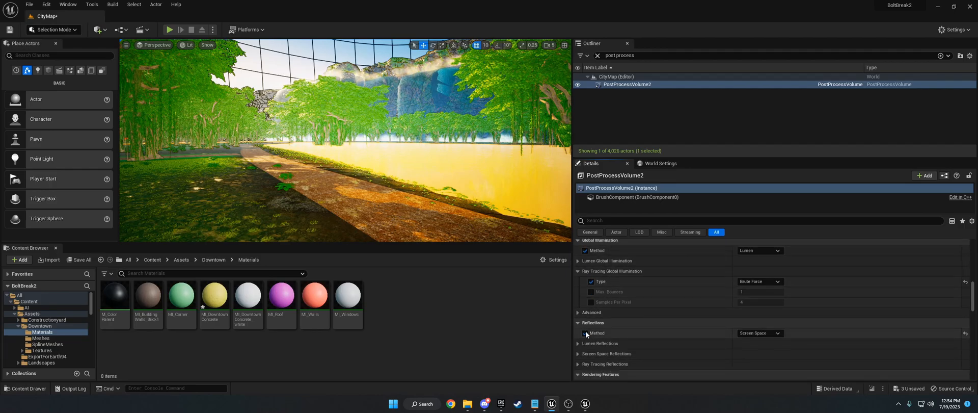
{"action": "left_click", "coordinate": [586, 332]}
{"action": "left_click", "coordinate": [585, 332]}
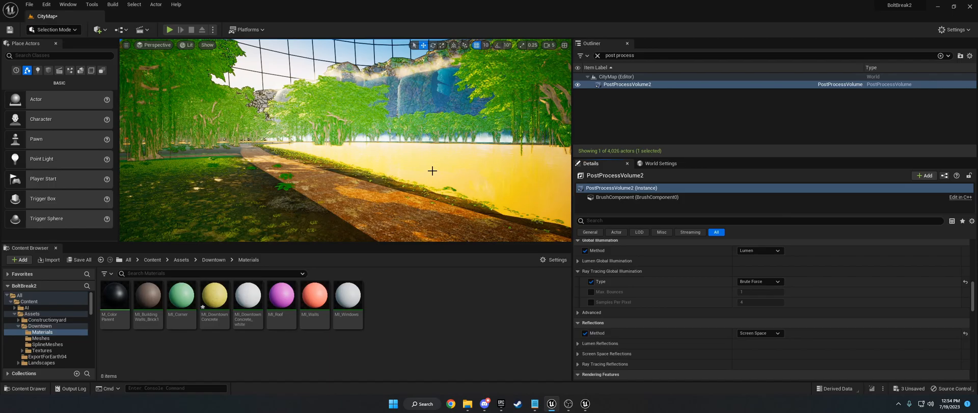
{"action": "mouse_move", "coordinate": [470, 188]}
{"action": "right_mouse_down"}
{"action": "mouse_move", "coordinate": [443, 178]}
{"action": "mouse_move", "coordinate": [270, 171]}
{"action": "mouse_move", "coordinate": [168, 189]}
{"action": "mouse_move", "coordinate": [438, 209]}
{"action": "mouse_move", "coordinate": [446, 173]}
{"action": "mouse_move", "coordinate": [469, 190]}
{"action": "right_mouse_up"}
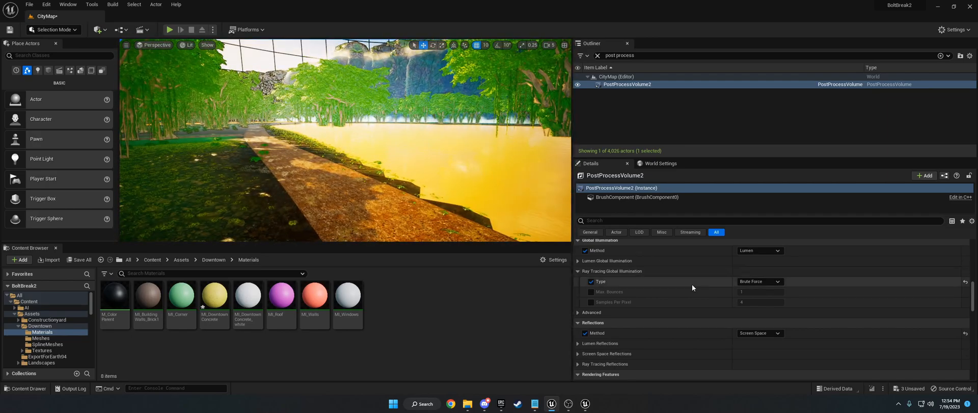
Delete the outline shader and cel shader elements from the Post Process Materials array
{"action": "scroll", "coordinate": [662, 300], "scroll_direction": "down", "scroll_amount": 4}
{"action": "scroll", "coordinate": [657, 299], "scroll_direction": "down", "scroll_amount": 3}
{"action": "left_click", "coordinate": [817, 258]}
{"action": "left_click", "coordinate": [829, 279]}
{"action": "left_click", "coordinate": [807, 247]}
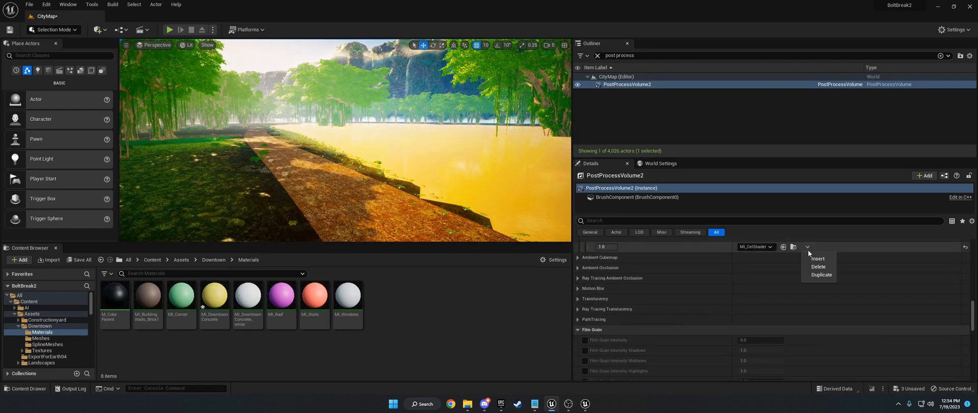
{"action": "left_click", "coordinate": [807, 265]}
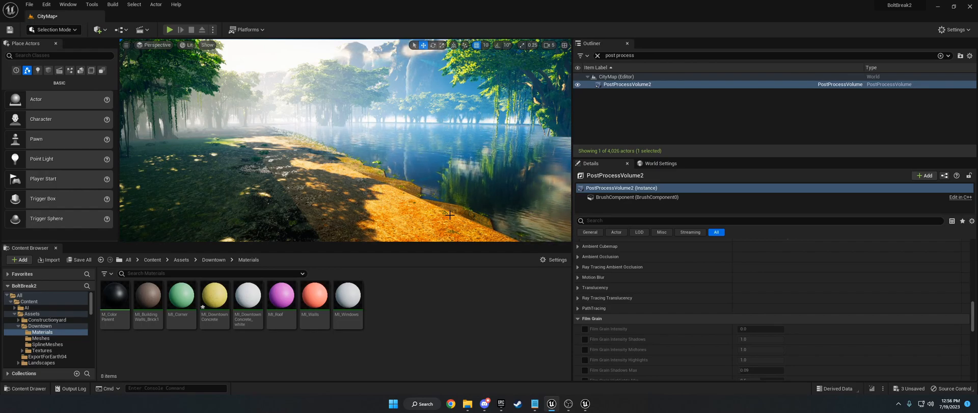
Select the landscape by the lake path and open the M_QuixelPBR_Parent material from the PBR assets folder
{"action": "left_click", "coordinate": [450, 215]}
{"action": "right_click_drag", "start_coordinate": [449, 215], "coordinate": [402, 172]}
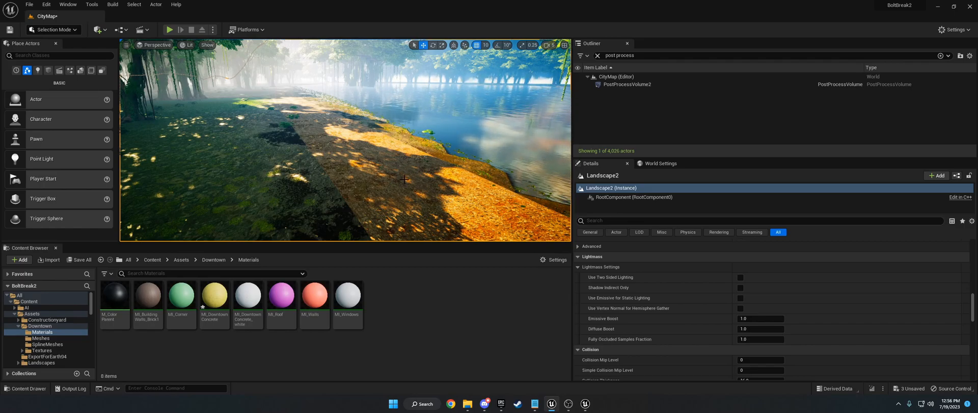
{"action": "scroll", "coordinate": [27, 350], "scroll_direction": "down", "scroll_amount": 2}
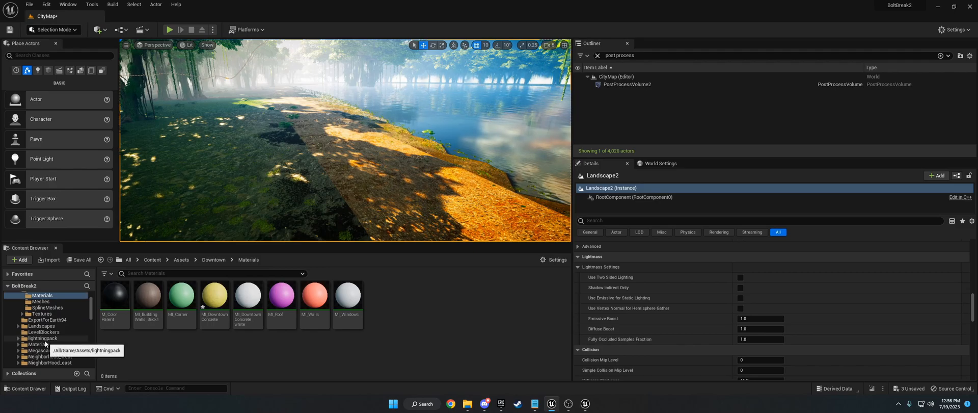
{"action": "scroll", "coordinate": [53, 308], "scroll_direction": "up", "scroll_amount": 2}
{"action": "scroll", "coordinate": [52, 326], "scroll_direction": "down", "scroll_amount": 4}
{"action": "left_click", "coordinate": [35, 332]}
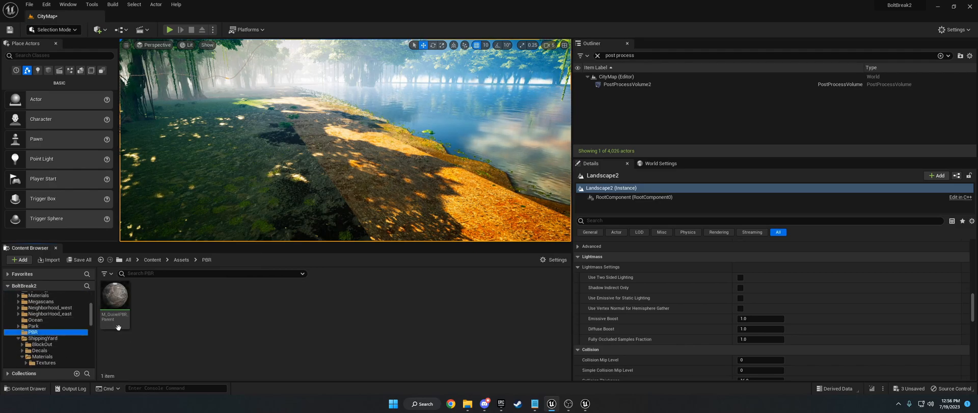
{"action": "double_click", "coordinate": [116, 296]}
Examine the AO, Normal and Roughness texture nodes in the material graph and return to the CityMap level
{"action": "scroll", "coordinate": [353, 123], "scroll_direction": "down", "scroll_amount": 3}
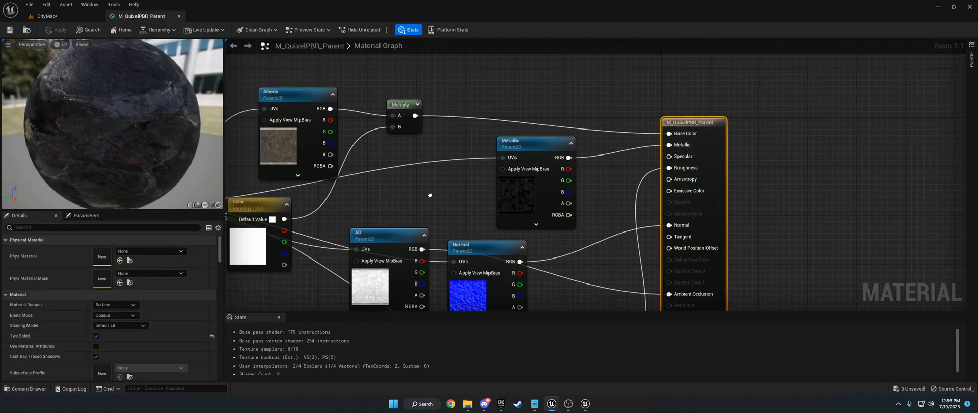
{"action": "left_click", "coordinate": [537, 173]}
{"action": "left_click", "coordinate": [461, 235]}
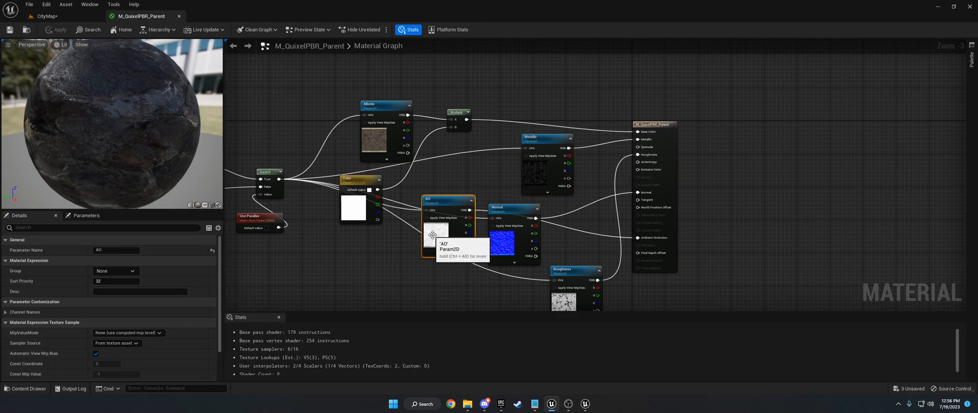
{"action": "left_click", "coordinate": [505, 246]}
{"action": "left_click", "coordinate": [563, 301]}
{"action": "right_click_drag", "start_coordinate": [295, 241], "coordinate": [452, 240]}
{"action": "right_click_drag", "start_coordinate": [386, 237], "coordinate": [217, 223]}
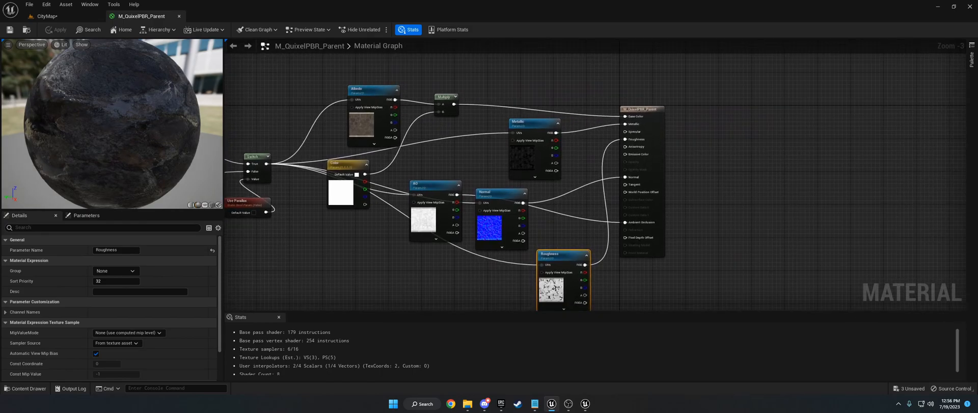
{"action": "left_click", "coordinate": [96, 16]}
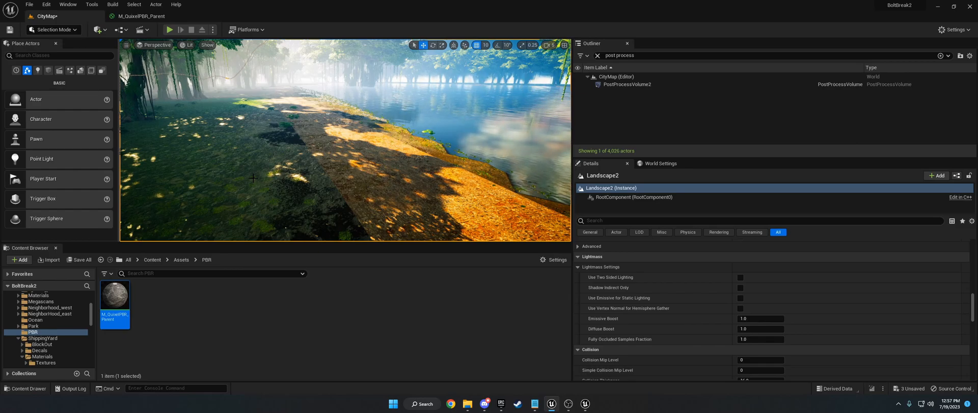
Switch to Chrome and search the web for "materilize by bounding box software"
{"action": "left_click", "coordinate": [433, 402]}
{"action": "left_click", "coordinate": [450, 403]}
{"action": "left_click", "coordinate": [373, 18]}
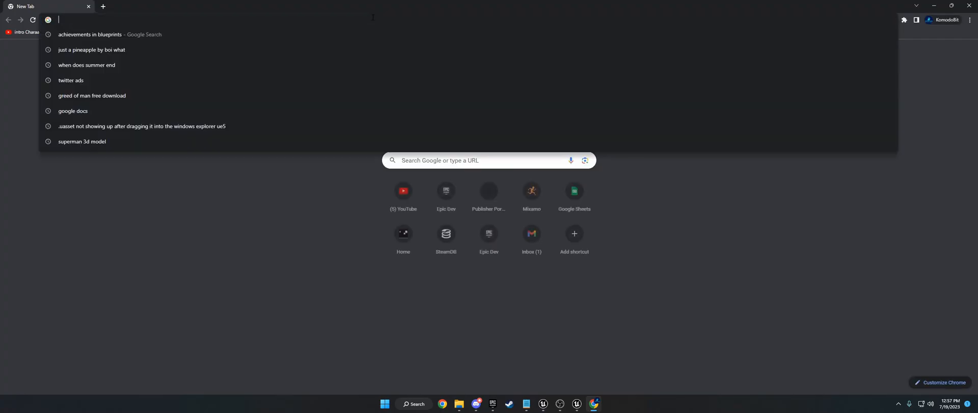
{"action": "type", "text": "a"}
{"action": "key", "text": "BackSpace"}
{"action": "key", "text": "BackSpace"}
{"action": "type", "text": "mate"}
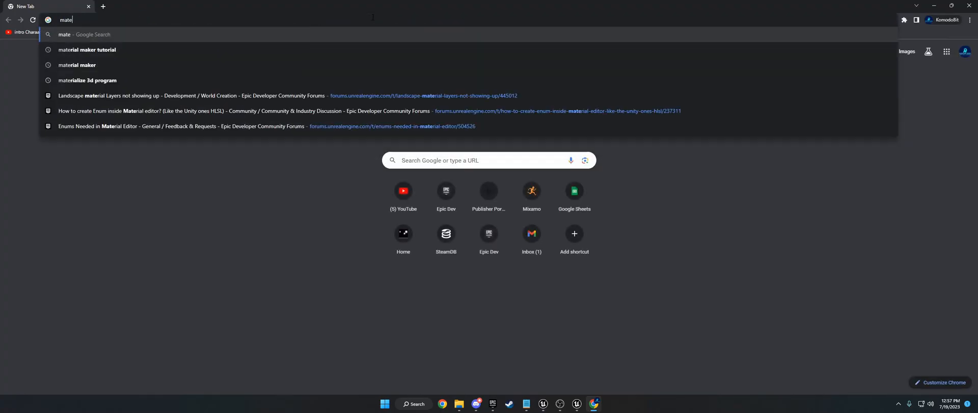
{"action": "type", "text": "rilize by bo"}
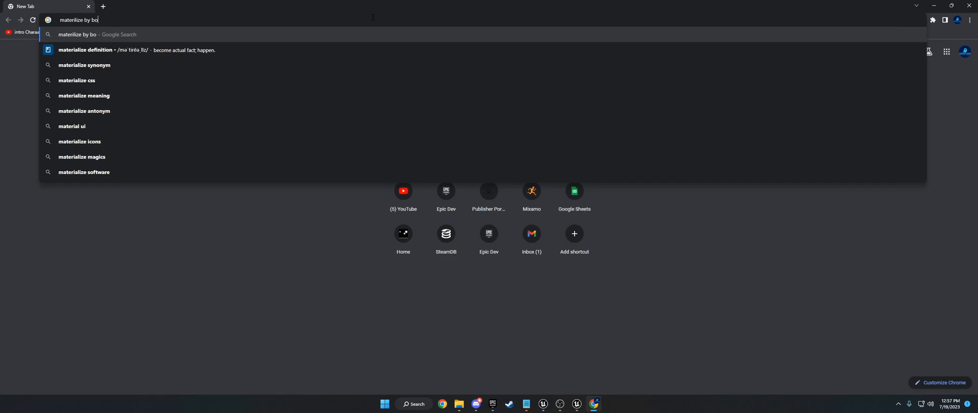
{"action": "type", "text": "unding box software"}
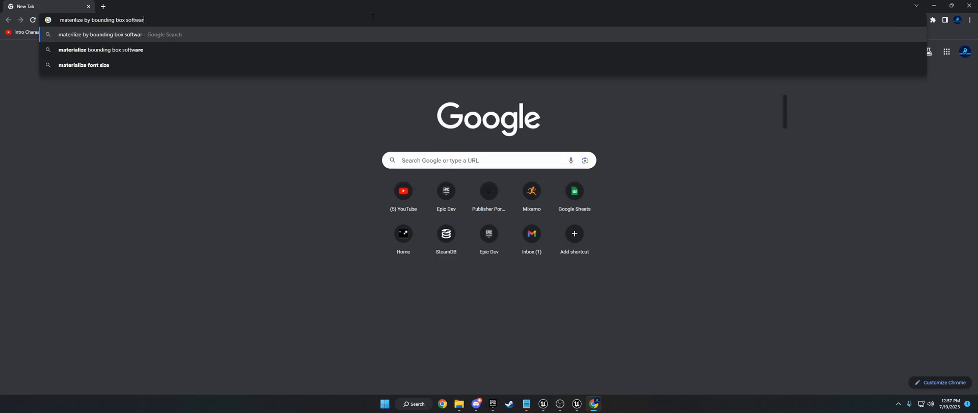
{"action": "key", "text": "Return"}
Open the Bounding Box Software Materialize site, view its Downloads page, and close the browser tab
{"action": "left_click", "coordinate": [178, 164]}
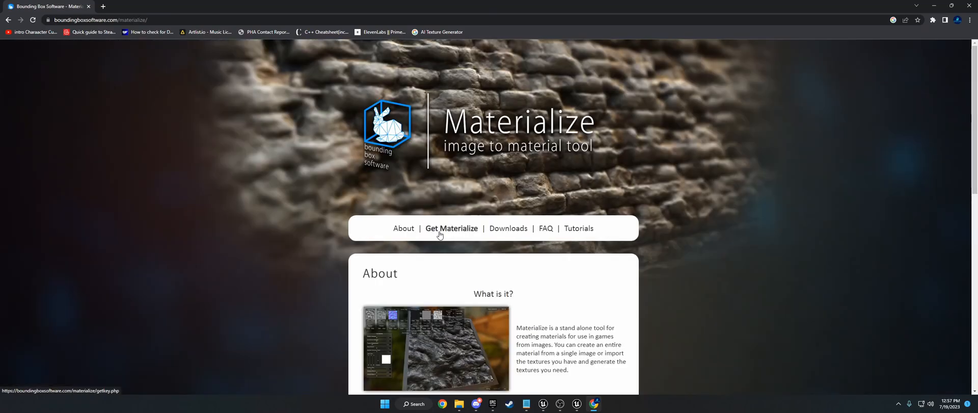
{"action": "left_click", "coordinate": [448, 227]}
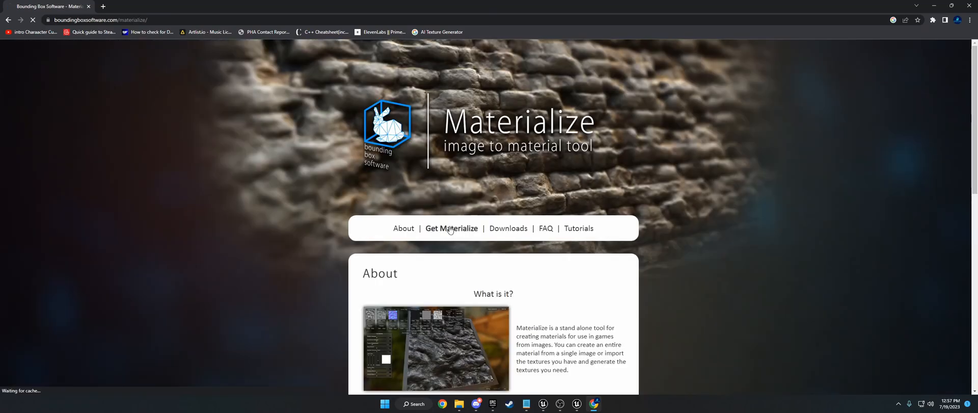
{"action": "left_click", "coordinate": [506, 230]}
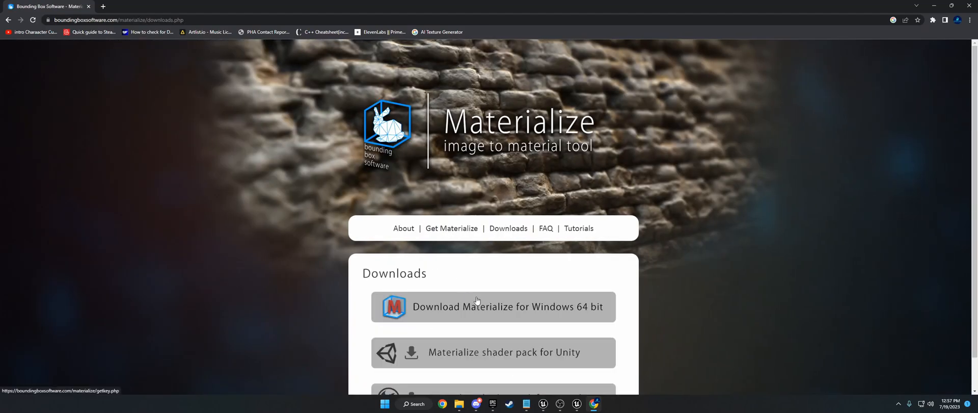
{"action": "scroll", "coordinate": [477, 299], "scroll_direction": "down", "scroll_amount": 1}
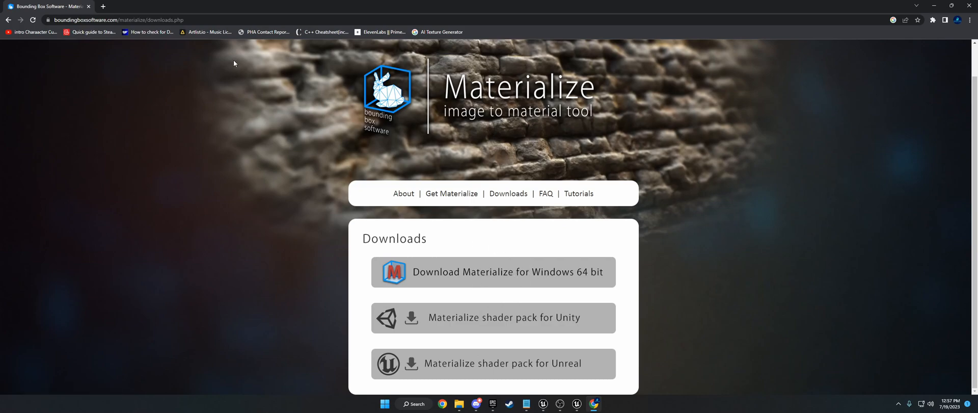
{"action": "left_click", "coordinate": [89, 6]}
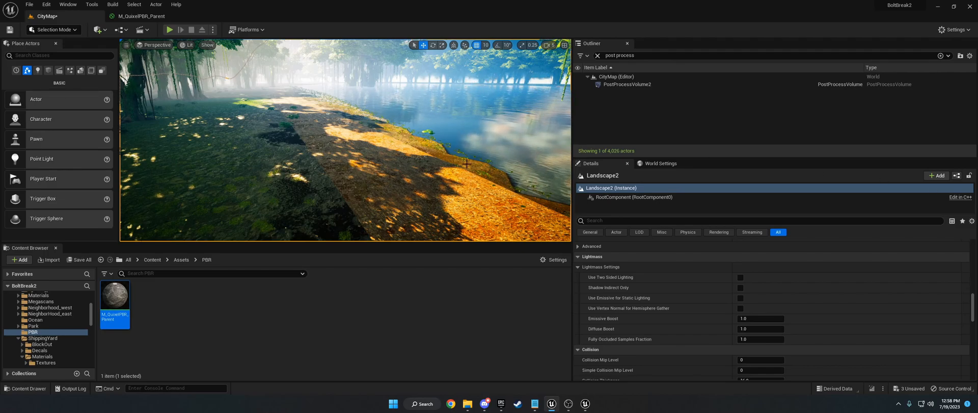
Examine the sunlit ground and foliage of the landscape beside the lake up close and from farther back
{"action": "right_click_drag", "start_coordinate": [446, 163], "coordinate": [447, 196]}
{"action": "key", "text": "w"}
{"action": "right_click_drag", "start_coordinate": [278, 136], "coordinate": [277, 137]}
{"action": "right_click_drag", "start_coordinate": [324, 94], "coordinate": [324, 94]}
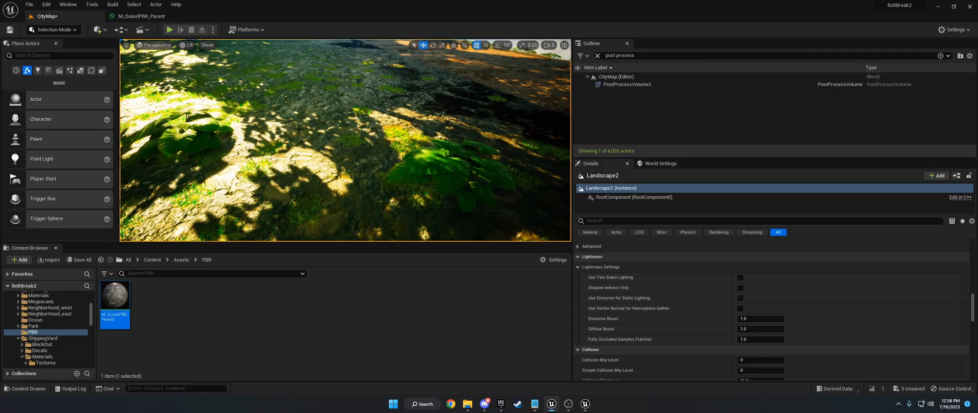
{"action": "right_click_drag", "start_coordinate": [350, 121], "coordinate": [351, 121]}
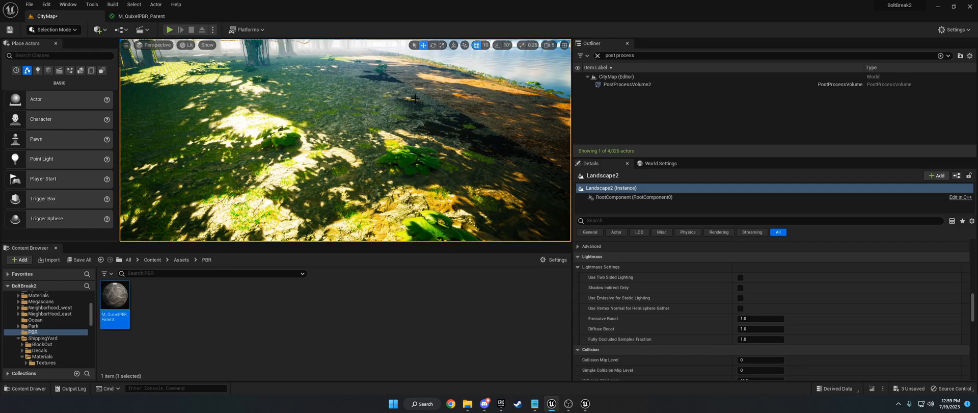
{"action": "right_click", "coordinate": [450, 115]}
{"action": "right_click", "coordinate": [450, 115]}
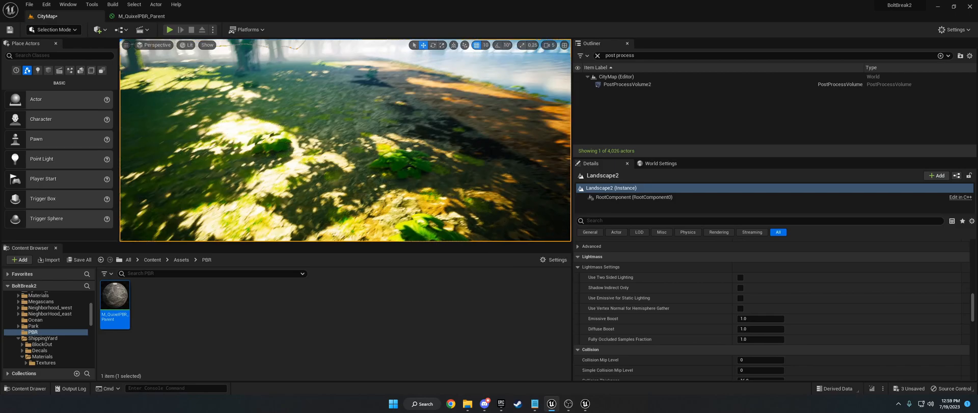
Switch to the ProjectBOLT editor, view the night-time park level, and focus on its directional Light Source
{"action": "left_click", "coordinate": [585, 403]}
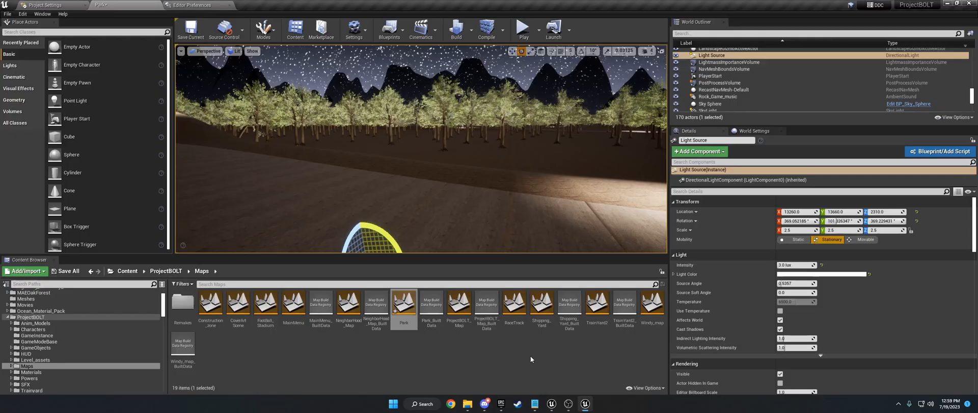
{"action": "right_click_drag", "start_coordinate": [496, 198], "coordinate": [514, 206]}
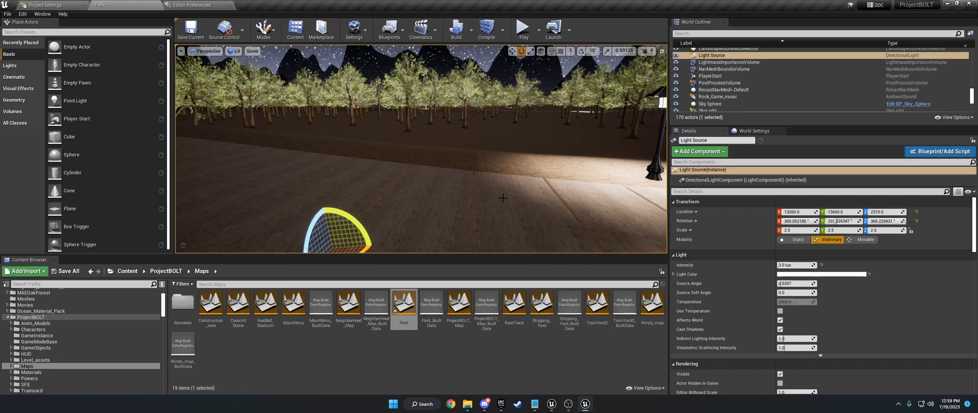
{"action": "right_click_drag", "start_coordinate": [478, 155], "coordinate": [347, 153]}
{"action": "right_click_drag", "start_coordinate": [515, 204], "coordinate": [524, 204]}
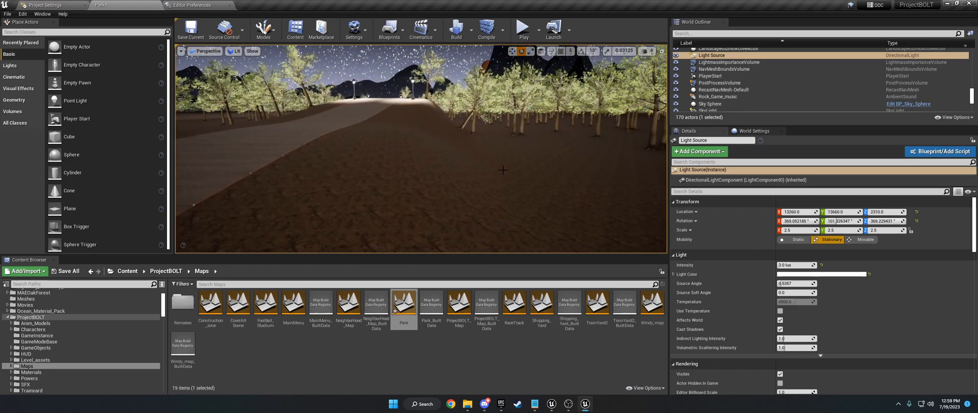
{"action": "key", "text": "f"}
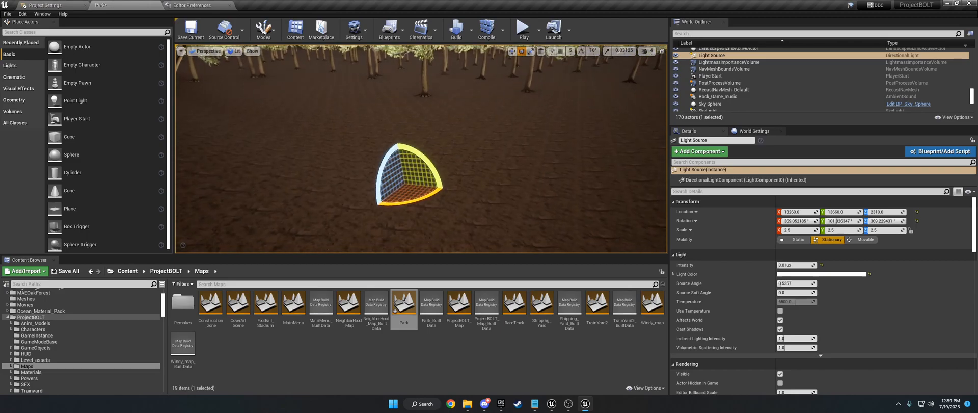
Switch back to the BoltBreak2 editor and examine light and ground textures across the forest floor, lakeshore and path
{"action": "left_click", "coordinate": [552, 404]}
{"action": "right_click_drag", "start_coordinate": [461, 184], "coordinate": [418, 209]}
{"action": "right_click_drag", "start_coordinate": [330, 122], "coordinate": [228, 97]}
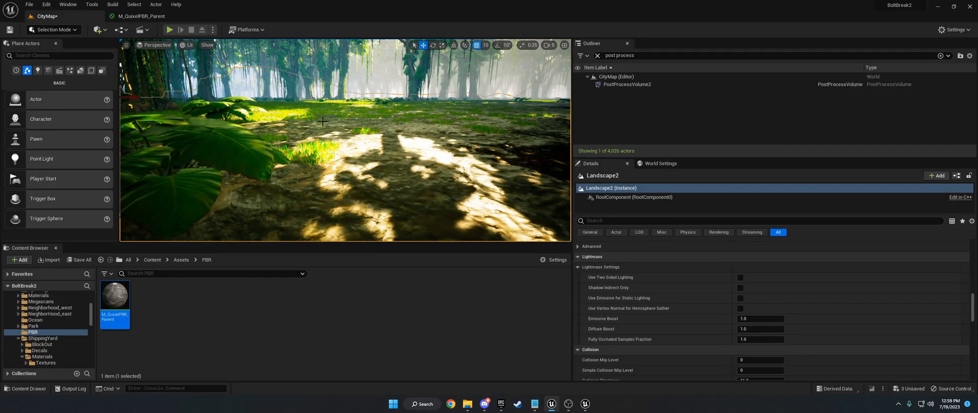
{"action": "right_click_drag", "start_coordinate": [330, 123], "coordinate": [268, 116]}
{"action": "right_click_drag", "start_coordinate": [392, 107], "coordinate": [444, 112]}
{"action": "right_click_drag", "start_coordinate": [376, 134], "coordinate": [380, 176]}
{"action": "mouse_move", "coordinate": [376, 134]}
{"action": "right_mouse_down"}
{"action": "mouse_move", "coordinate": [380, 182]}
{"action": "mouse_move", "coordinate": [376, 145]}
{"action": "right_mouse_up"}
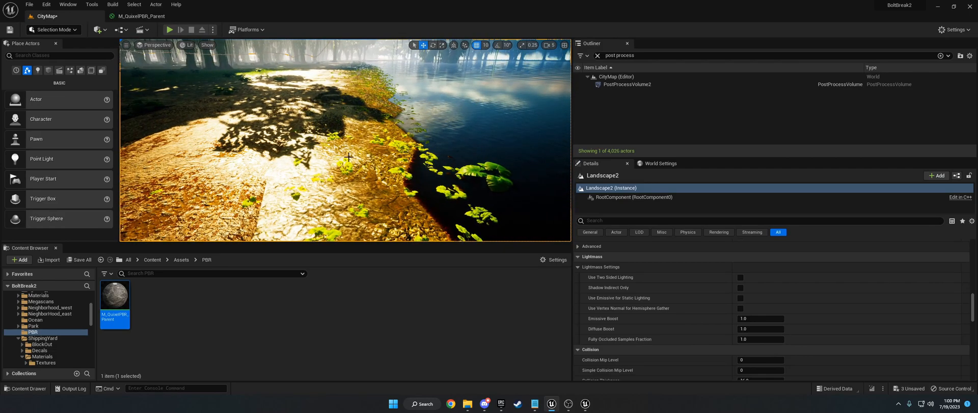
{"action": "right_click_drag", "start_coordinate": [408, 175], "coordinate": [349, 183]}
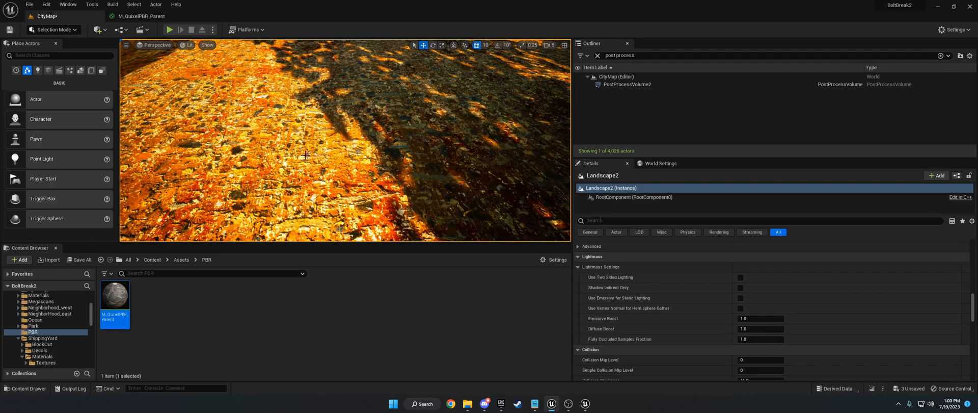
{"action": "mouse_move", "coordinate": [316, 187]}
{"action": "right_mouse_down"}
{"action": "mouse_move", "coordinate": [316, 173]}
{"action": "mouse_move", "coordinate": [316, 187]}
{"action": "right_mouse_up"}
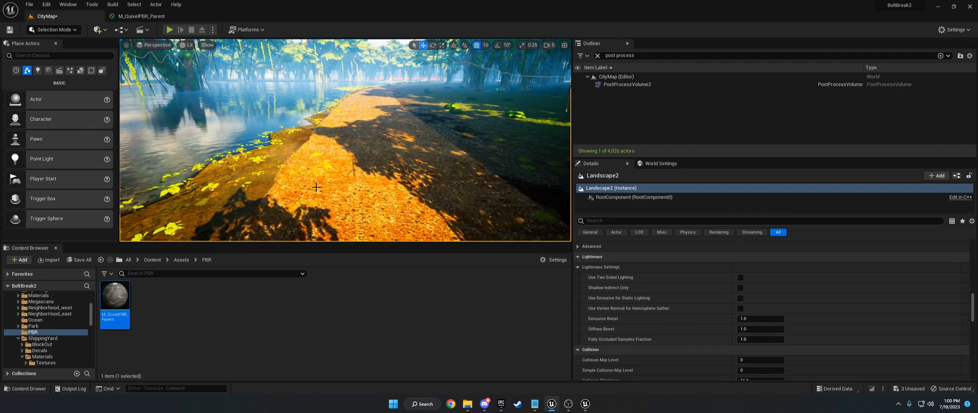
{"action": "right_click_drag", "start_coordinate": [379, 153], "coordinate": [407, 160]}
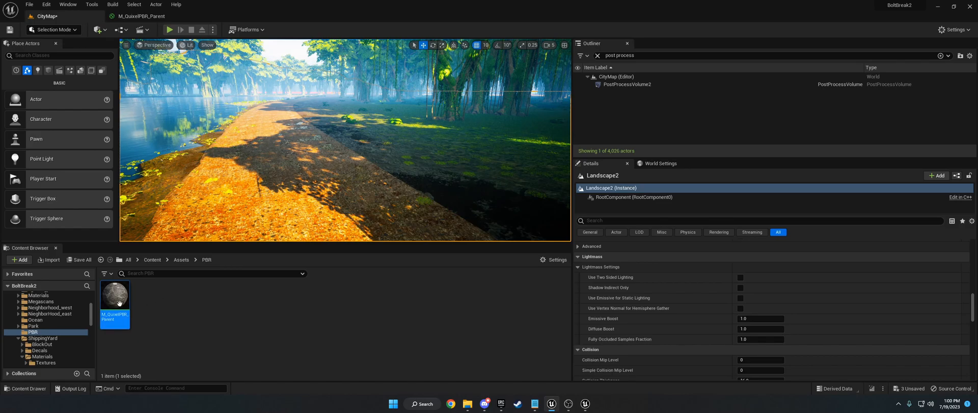
Examine the ParallaxOcclusionMapping and Height Map nodes in the M_QuixelPBR_Parent material, and return to CityMap to view the shaded ground
{"action": "mouse_move", "coordinate": [119, 303]}
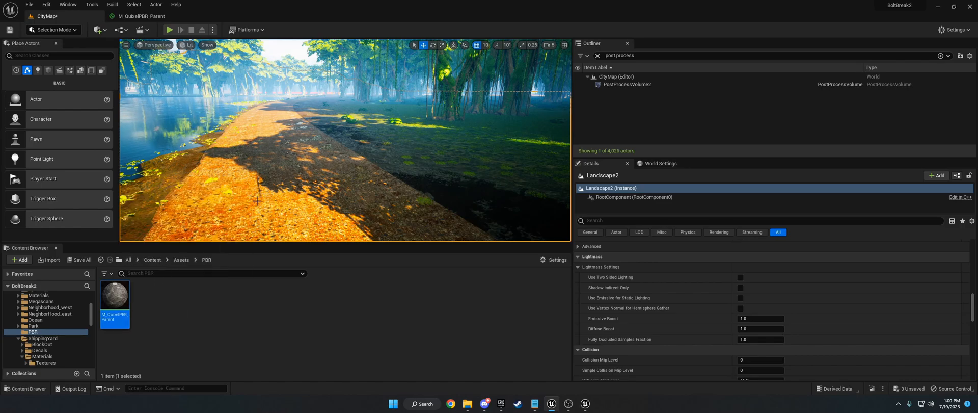
{"action": "double_click", "coordinate": [118, 295]}
{"action": "scroll", "coordinate": [448, 219], "scroll_direction": "up", "scroll_amount": 4}
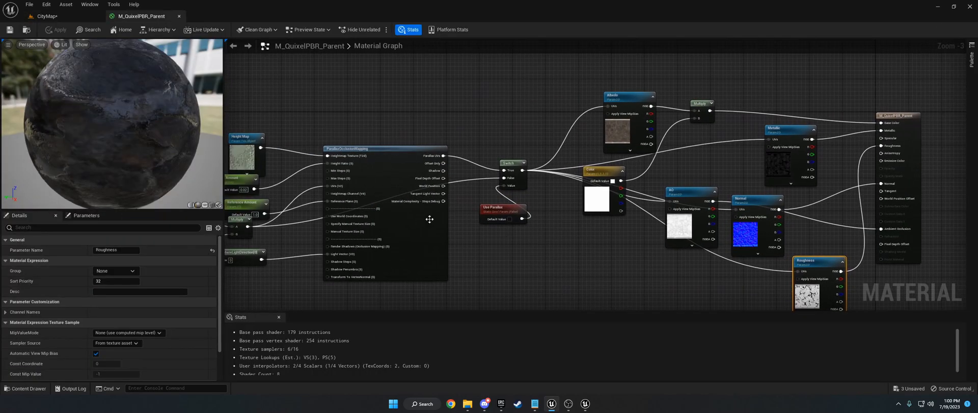
{"action": "mouse_move", "coordinate": [448, 160]}
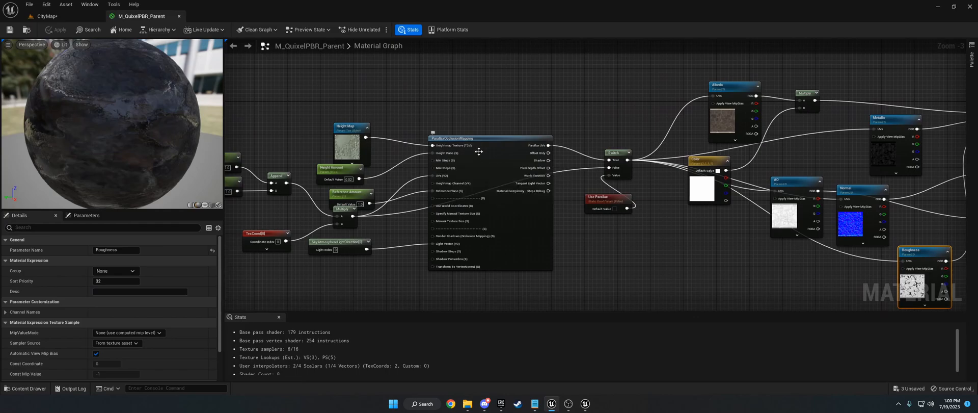
{"action": "right_click_drag", "start_coordinate": [415, 99], "coordinate": [516, 91]}
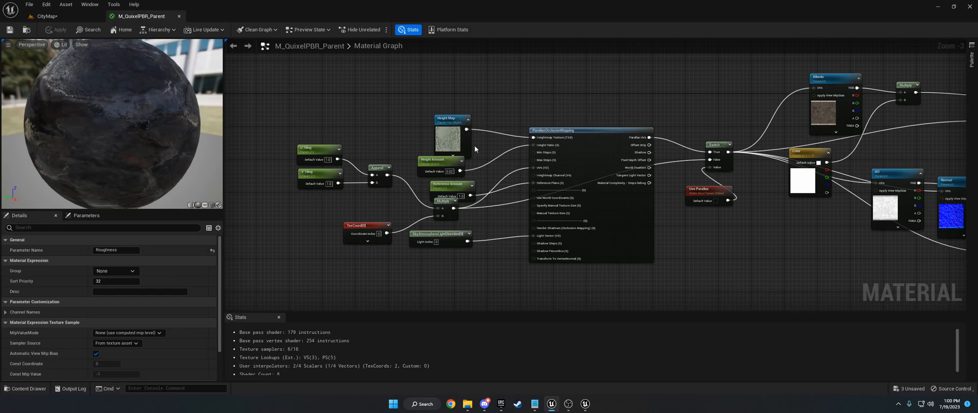
{"action": "mouse_move", "coordinate": [569, 191]}
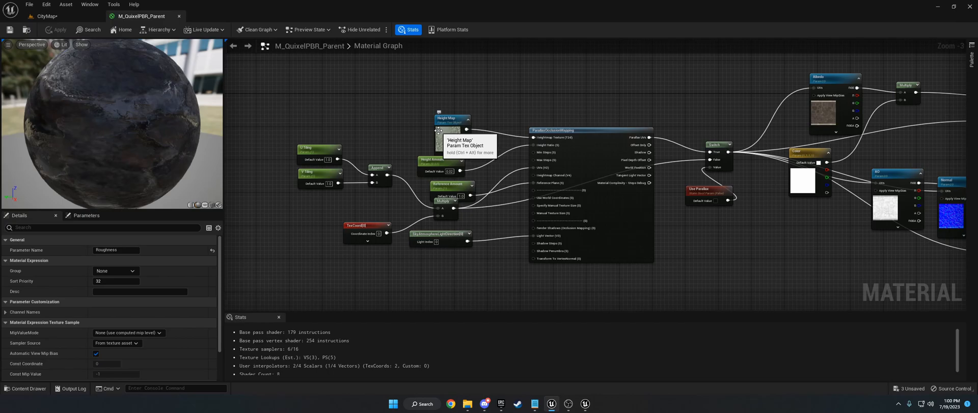
{"action": "left_click", "coordinate": [66, 17]}
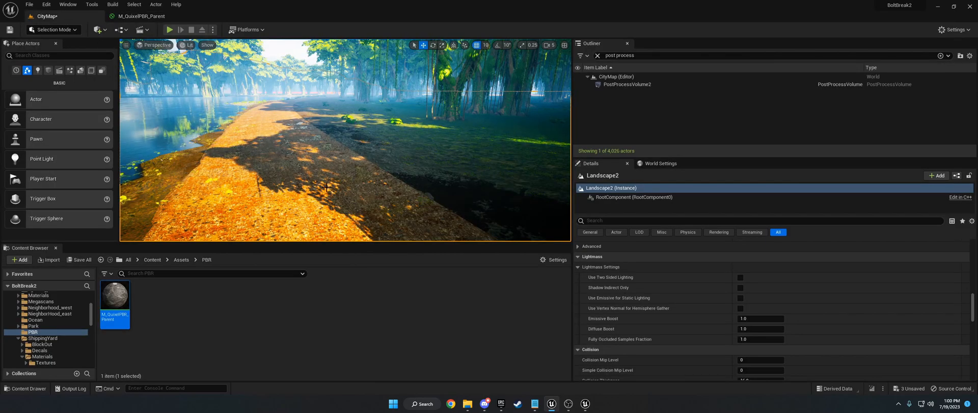
{"action": "right_click_drag", "start_coordinate": [302, 167], "coordinate": [515, 167]}
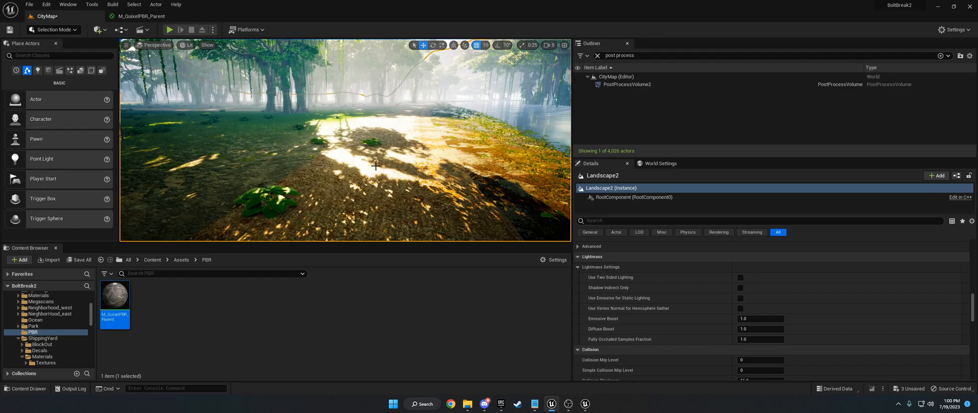
Examine how sunlight, shadow and fog fall on the forest floor, trees and lakeshore path
{"action": "right_click_drag", "start_coordinate": [378, 172], "coordinate": [370, 170]}
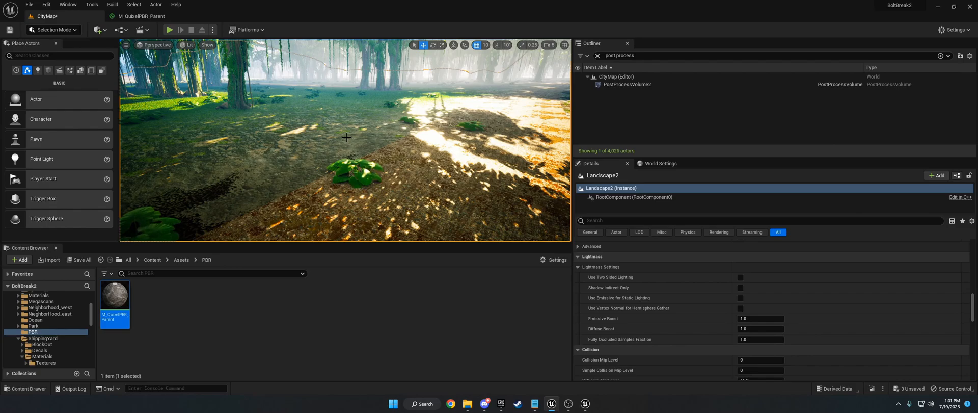
{"action": "right_click_drag", "start_coordinate": [347, 137], "coordinate": [466, 88]}
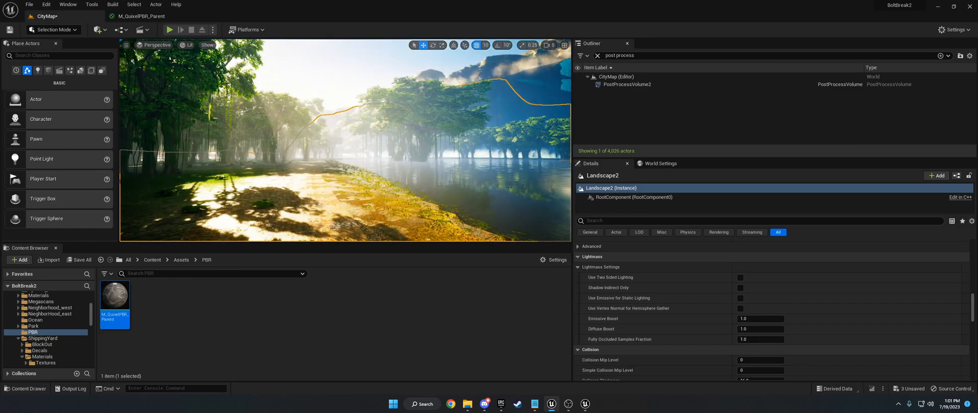
{"action": "right_click_drag", "start_coordinate": [340, 113], "coordinate": [273, 122]}
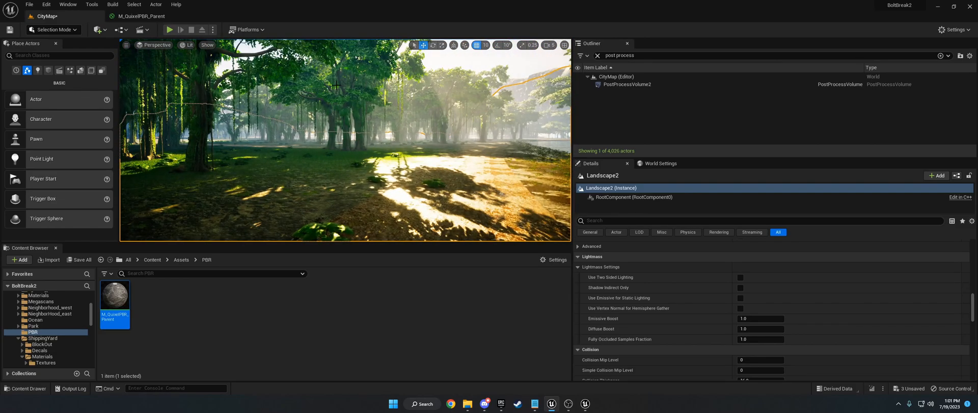
{"action": "right_click_drag", "start_coordinate": [387, 162], "coordinate": [235, 152]}
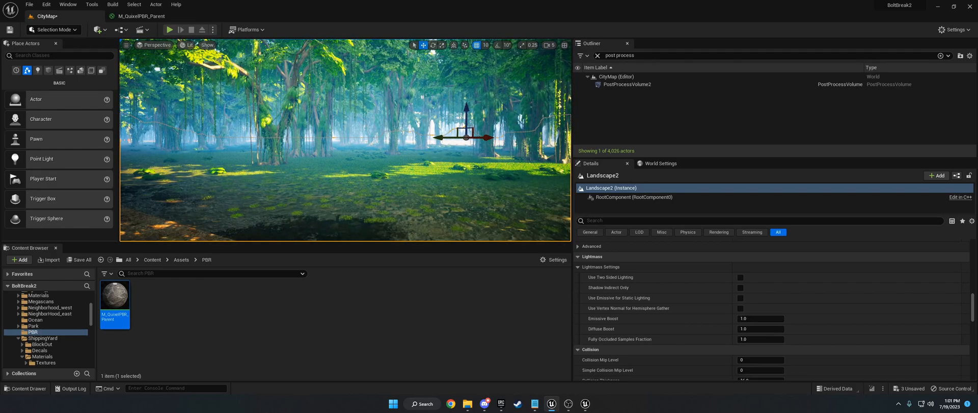
{"action": "right_click_drag", "start_coordinate": [364, 184], "coordinate": [422, 160]}
{"action": "key", "text": "w"}
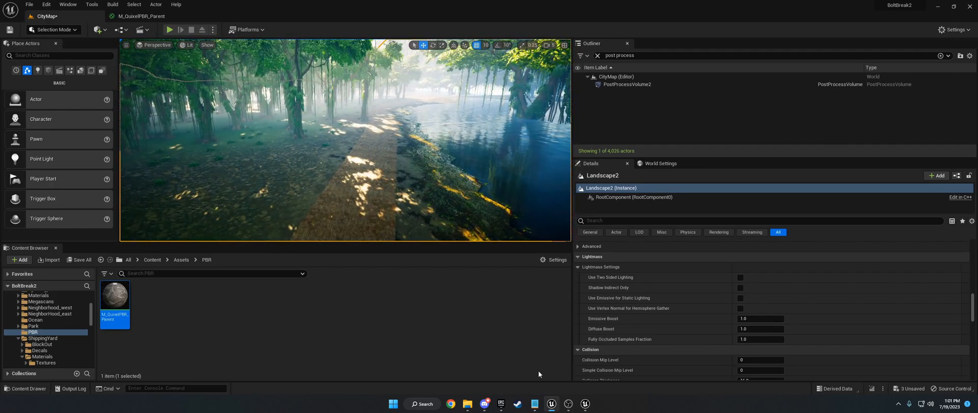
Switch to the ProjectBOLT editor and view the bare ground and trees of the night-time park level for comparison
{"action": "left_click", "coordinate": [585, 403]}
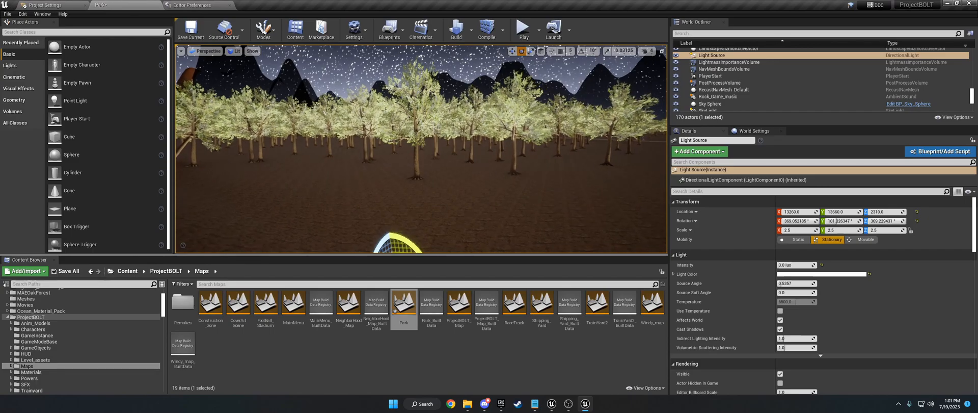
{"action": "key", "text": "s"}
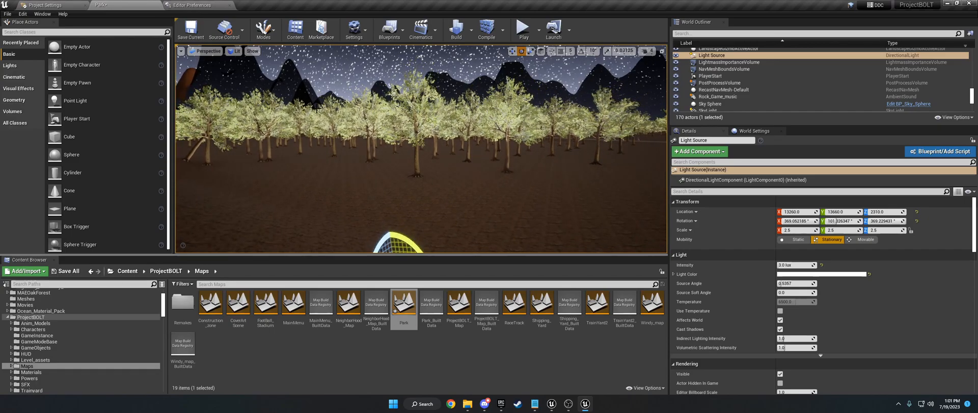
{"action": "key", "text": "s"}
{"action": "right_click_drag", "start_coordinate": [458, 167], "coordinate": [483, 170]}
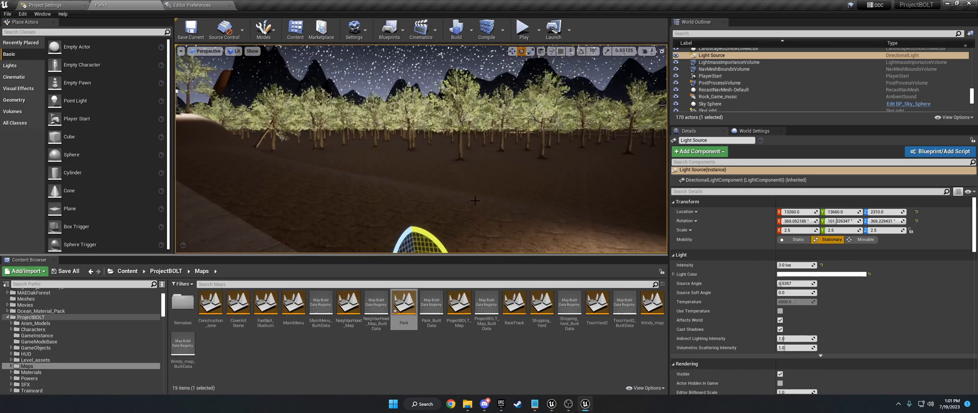
Switch back to the BoltBreak2 editor and travel past the city buildings to view the sunlit lakeside path
{"action": "left_click", "coordinate": [552, 404]}
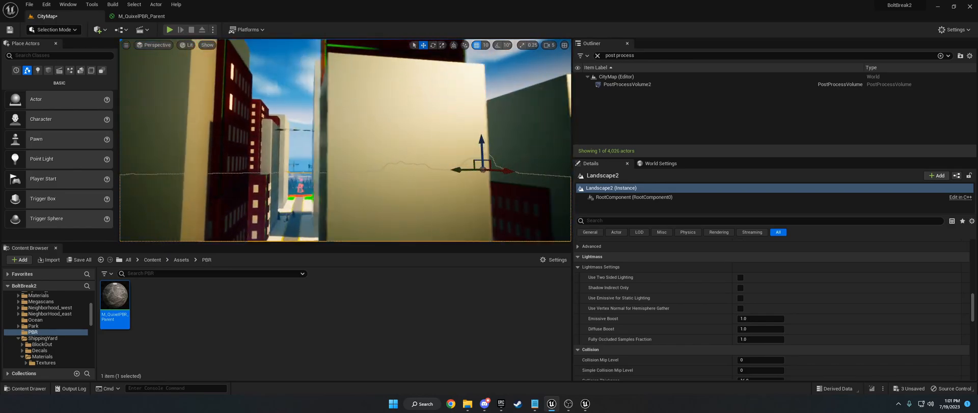
{"action": "key", "text": "w"}
{"action": "right_click_drag", "start_coordinate": [345, 141], "coordinate": [466, 56]}
{"action": "right_click_drag", "start_coordinate": [386, 174], "coordinate": [642, 232]}
{"action": "key", "text": "w"}
{"action": "key", "text": "w"}
{"action": "key", "text": "w"}
{"action": "key", "text": "w"}
{"action": "right_click_drag", "start_coordinate": [345, 153], "coordinate": [407, 182]}
{"action": "key", "text": "w"}
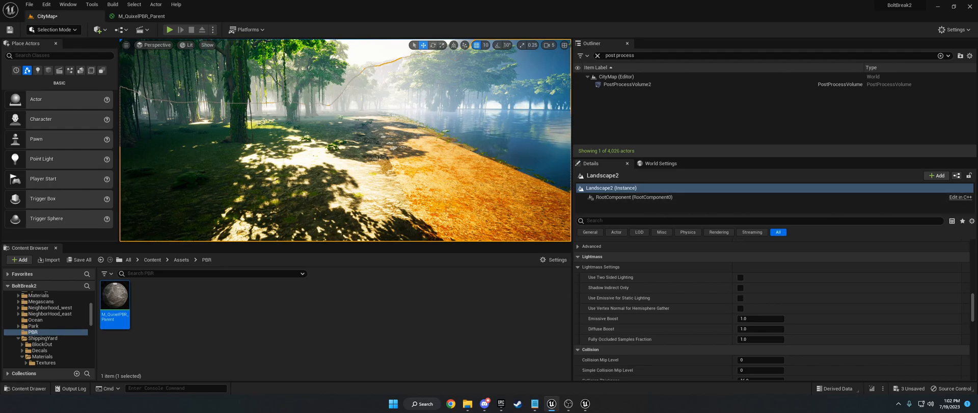
Examine the sky, distant mountains and lake, then view the wind farm and the cliff beside it
{"action": "right_click_drag", "start_coordinate": [468, 190], "coordinate": [510, 190]}
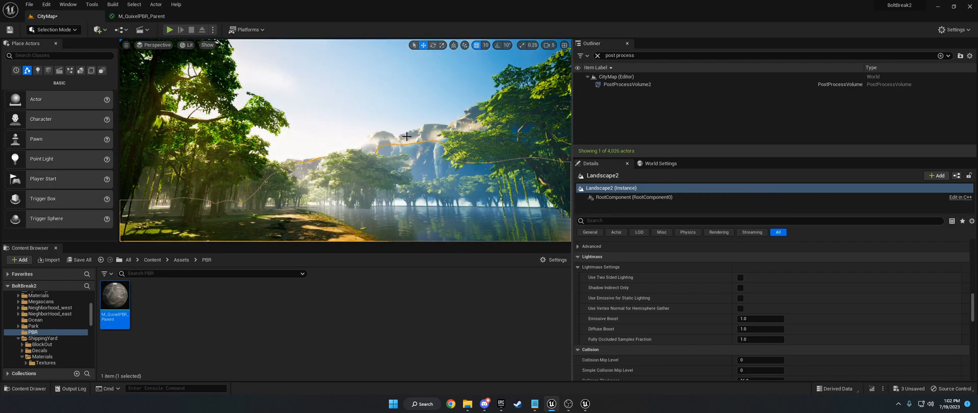
{"action": "key", "text": "w"}
{"action": "mouse_move", "coordinate": [406, 135]}
{"action": "right_mouse_down"}
{"action": "mouse_move", "coordinate": [484, 128]}
{"action": "mouse_move", "coordinate": [396, 132]}
{"action": "right_mouse_up"}
{"action": "key", "text": "w"}
{"action": "key", "text": "w"}
{"action": "key", "text": "w"}
{"action": "right_click_drag", "start_coordinate": [426, 157], "coordinate": [426, 145]}
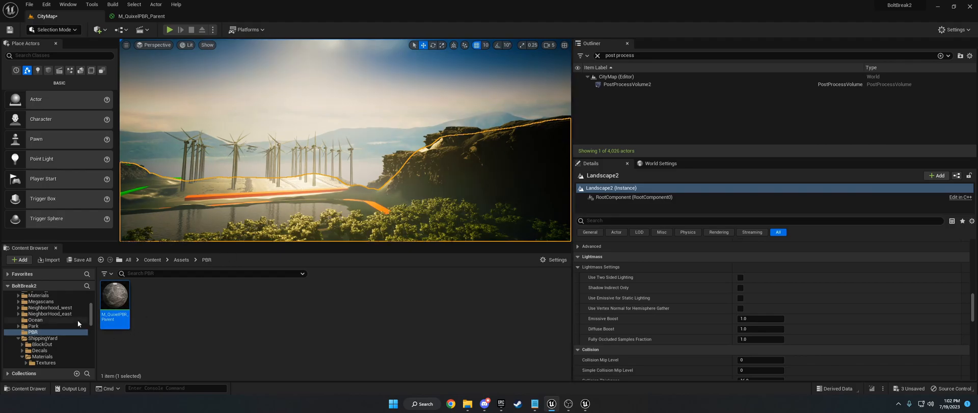
Browse to the project's Maps folder and open the Earth-94 level
{"action": "scroll", "coordinate": [42, 332], "scroll_direction": "up", "scroll_amount": 2}
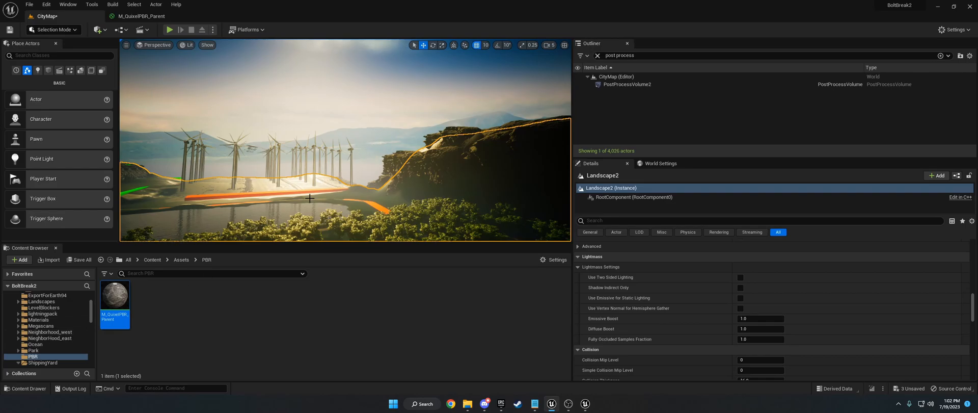
{"action": "scroll", "coordinate": [46, 332], "scroll_direction": "up", "scroll_amount": 4}
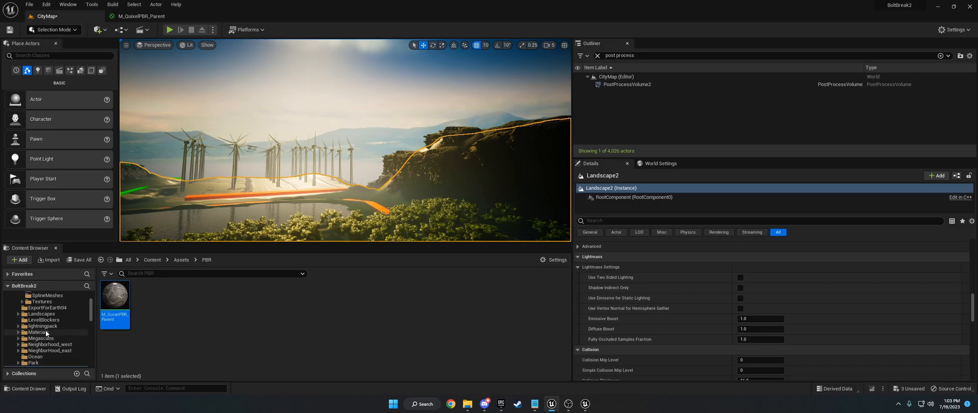
{"action": "scroll", "coordinate": [44, 329], "scroll_direction": "down", "scroll_amount": 5}
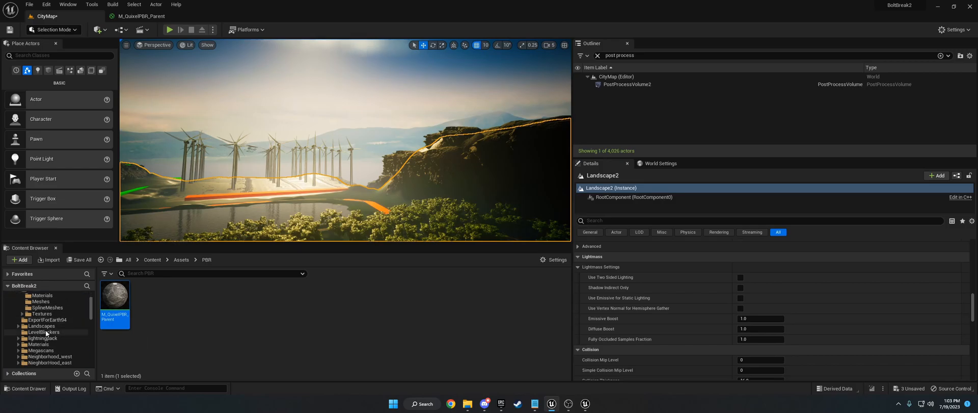
{"action": "scroll", "coordinate": [43, 336], "scroll_direction": "up", "scroll_amount": 5}
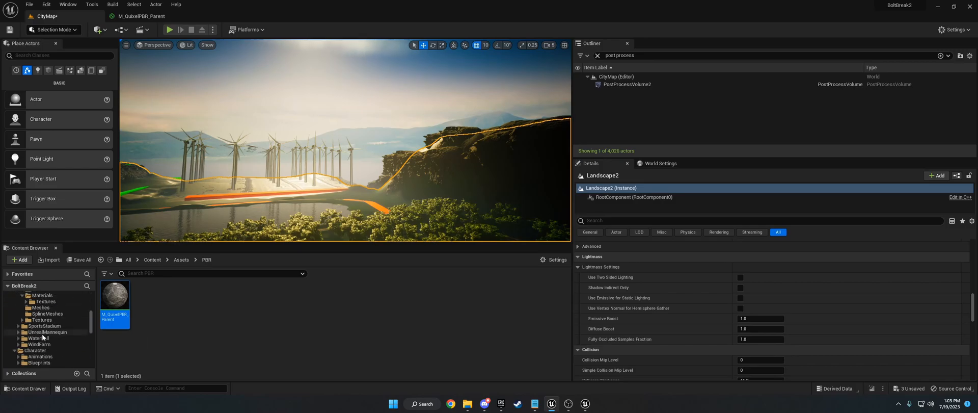
{"action": "scroll", "coordinate": [41, 334], "scroll_direction": "down", "scroll_amount": 3}
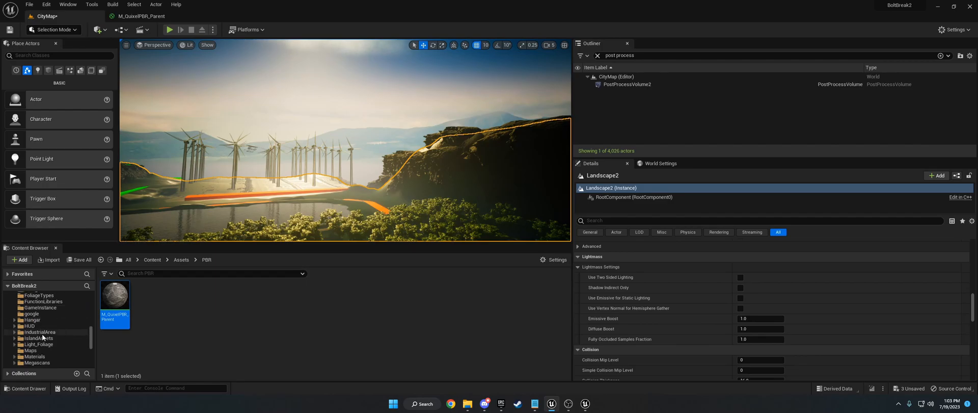
{"action": "left_click", "coordinate": [32, 338]}
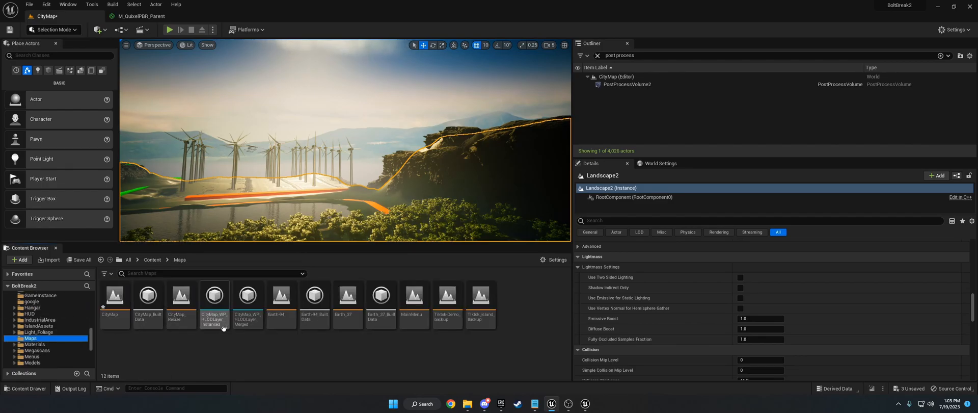
{"action": "left_click", "coordinate": [283, 296]}
{"action": "double_click", "coordinate": [284, 297]}
{"action": "left_click", "coordinate": [507, 286]}
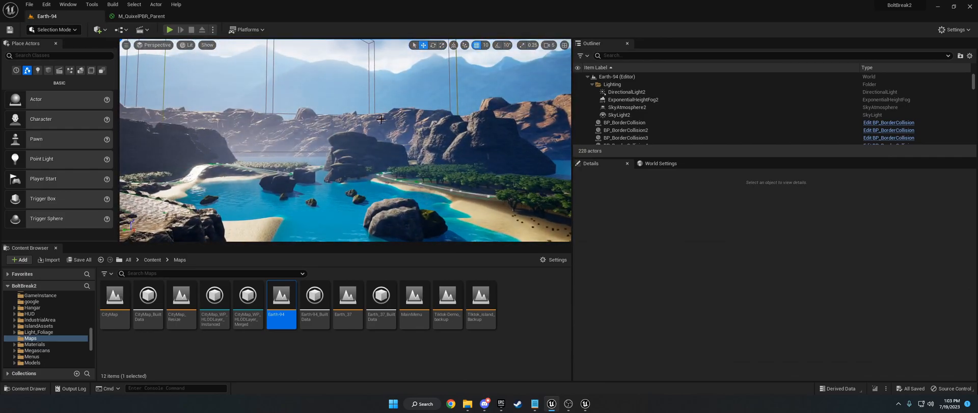
Examine the cliffs, ocean water, beach and dirt road of the Earth-94 level
{"action": "right_click_drag", "start_coordinate": [312, 133], "coordinate": [469, 134]}
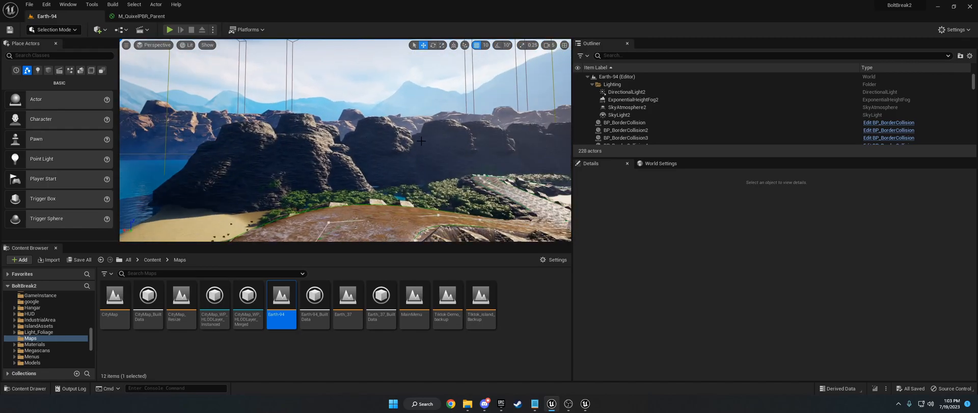
{"action": "right_click_drag", "start_coordinate": [382, 147], "coordinate": [326, 144]}
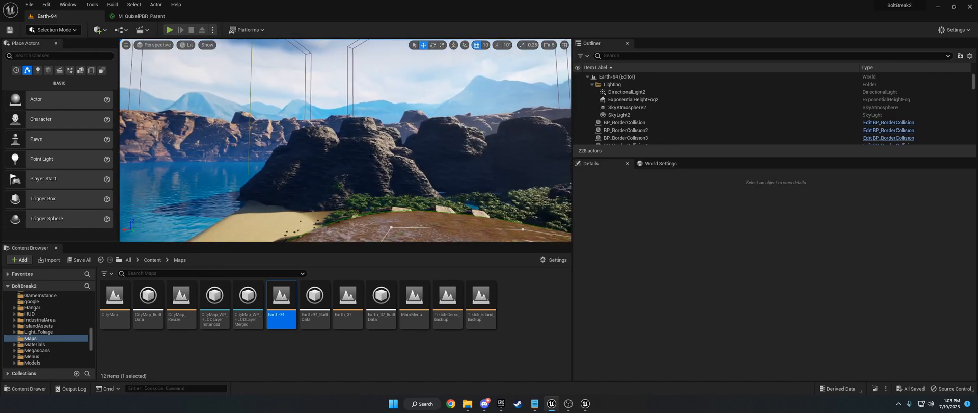
{"action": "key", "text": "w"}
{"action": "right_click_drag", "start_coordinate": [351, 173], "coordinate": [198, 175]}
{"action": "right_click_drag", "start_coordinate": [306, 148], "coordinate": [428, 178]}
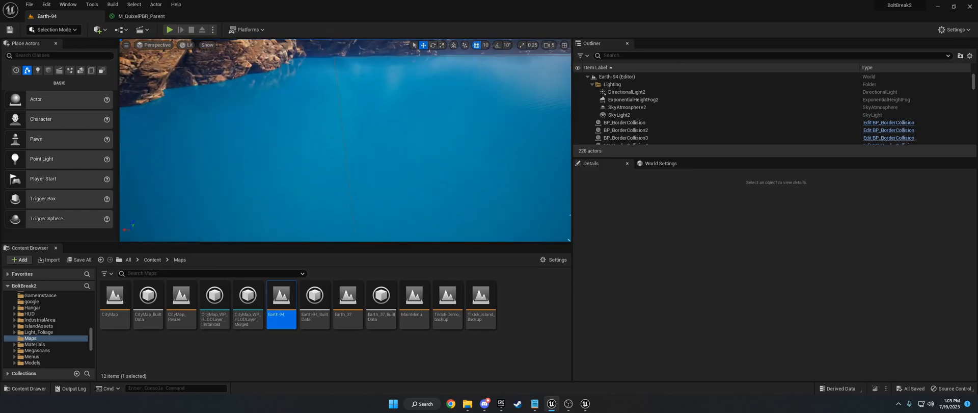
{"action": "key", "text": "w"}
{"action": "right_click_drag", "start_coordinate": [385, 145], "coordinate": [535, 120]}
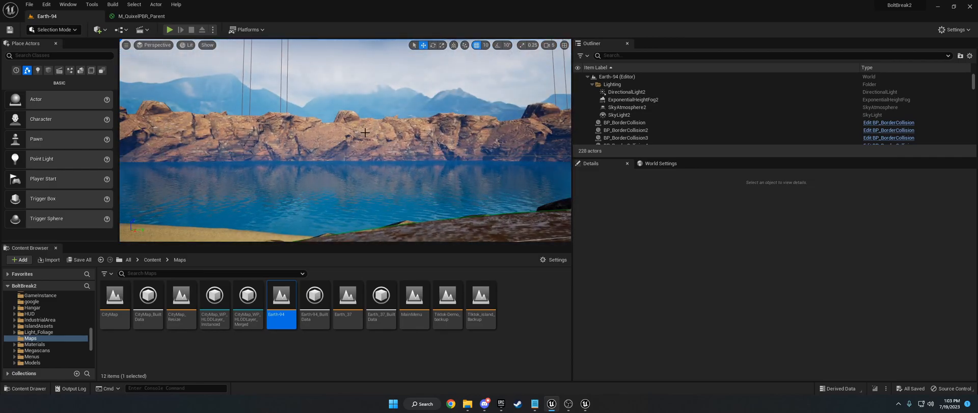
{"action": "mouse_move", "coordinate": [400, 151]}
{"action": "right_mouse_down"}
{"action": "mouse_move", "coordinate": [449, 176]}
{"action": "mouse_move", "coordinate": [400, 151]}
{"action": "right_mouse_up"}
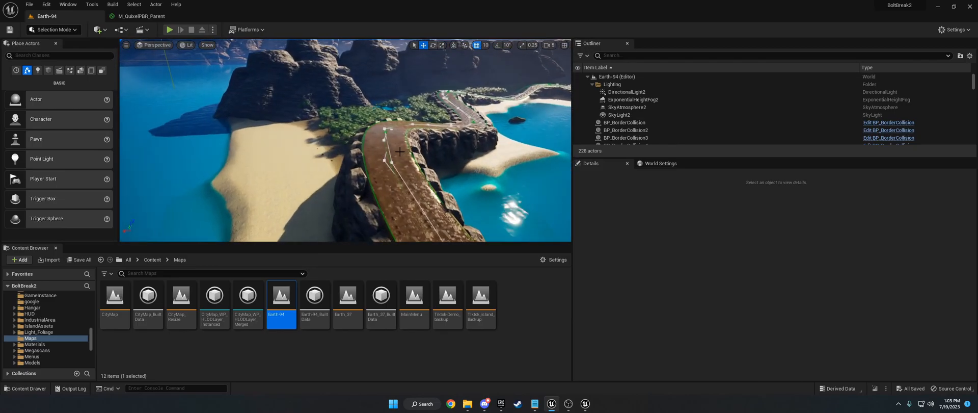
Reopen the CityMap level and go to the city street between the buildings
{"action": "double_click", "coordinate": [115, 298]}
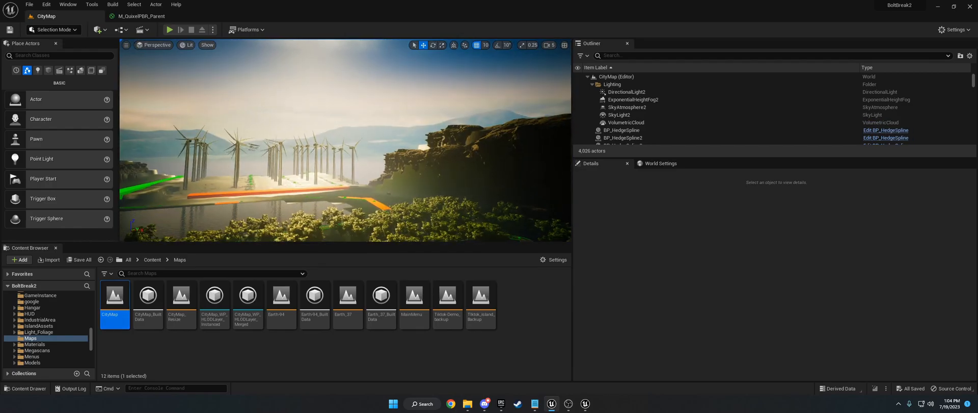
{"action": "key", "text": "w"}
{"action": "right_click_drag", "start_coordinate": [345, 140], "coordinate": [343, 125]}
{"action": "key", "text": "w"}
Filter the level's actors by "cube", select all the matching Cube actors and hide them
{"action": "left_click", "coordinate": [647, 56]}
{"action": "type", "text": "cube"}
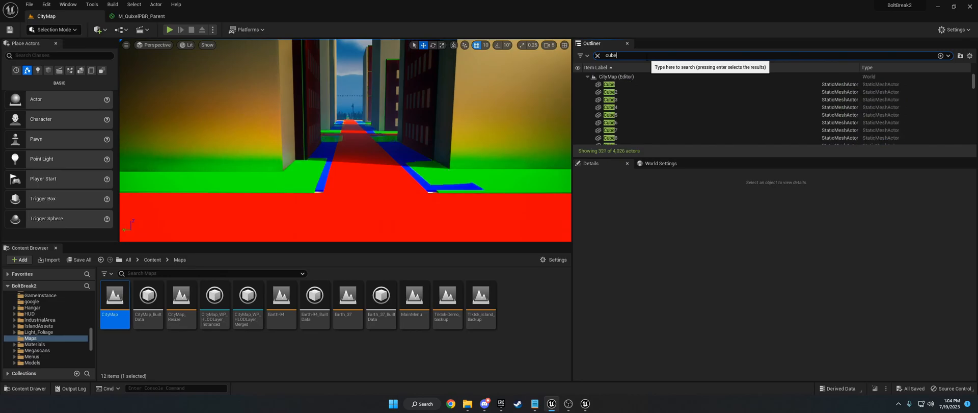
{"action": "left_click", "coordinate": [610, 85]}
{"action": "left_click_drag", "start_coordinate": [973, 82], "coordinate": [971, 158]}
{"action": "left_click", "coordinate": [638, 141], "text": "shift"}
{"action": "left_click", "coordinate": [579, 141]}
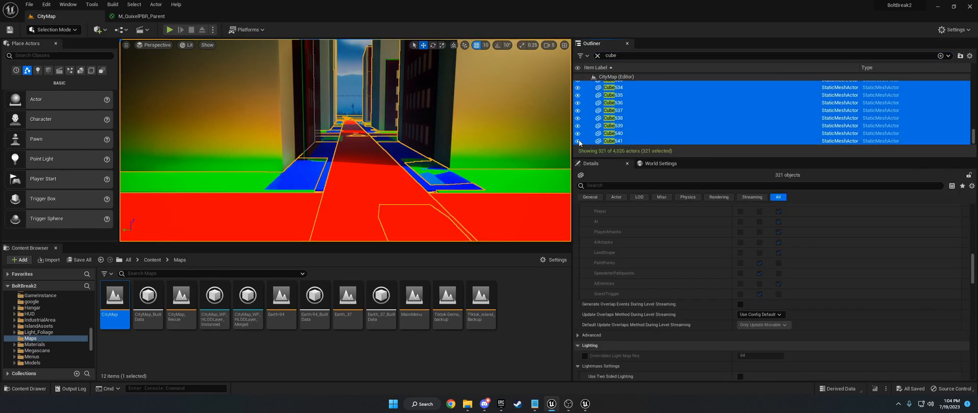
Examine the road surface, yellow lane lines and shadows around the red city buildings
{"action": "key", "text": "w"}
{"action": "mouse_move", "coordinate": [423, 165]}
{"action": "right_mouse_down"}
{"action": "mouse_move", "coordinate": [428, 176]}
{"action": "mouse_move", "coordinate": [430, 152]}
{"action": "mouse_move", "coordinate": [445, 162]}
{"action": "mouse_move", "coordinate": [452, 155]}
{"action": "mouse_move", "coordinate": [421, 157]}
{"action": "right_mouse_up"}
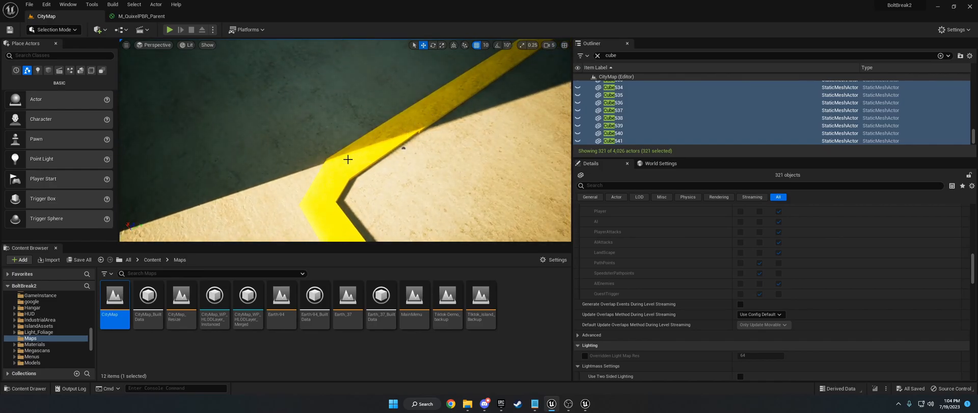
{"action": "right_click_drag", "start_coordinate": [329, 199], "coordinate": [342, 166]}
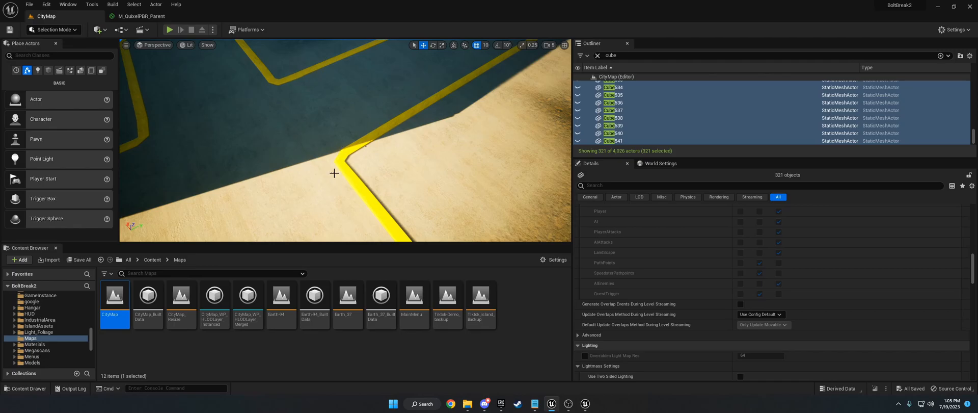
{"action": "key", "text": "s"}
{"action": "right_click_drag", "start_coordinate": [341, 168], "coordinate": [399, 116]}
{"action": "key", "text": "w"}
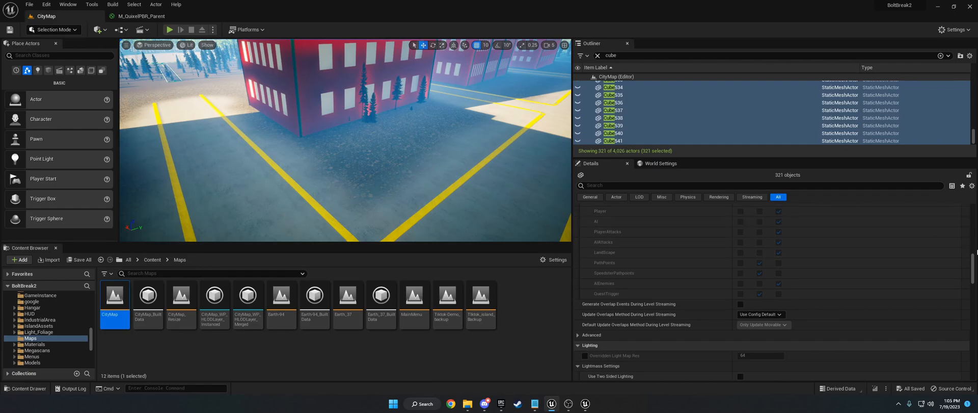
{"action": "key", "text": "s"}
{"action": "right_click_drag", "start_coordinate": [465, 183], "coordinate": [376, 126]}
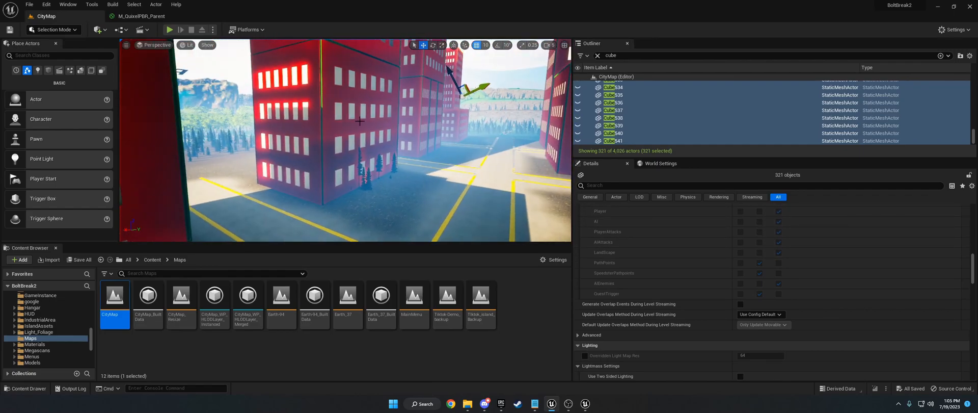
Go to the lakeside forest, examine the shaded path and ground, and select the foliage of the large tree
{"action": "key", "text": "w"}
{"action": "right_click_drag", "start_coordinate": [468, 133], "coordinate": [520, 148]}
{"action": "key", "text": "w"}
{"action": "key", "text": "w"}
{"action": "key", "text": "w"}
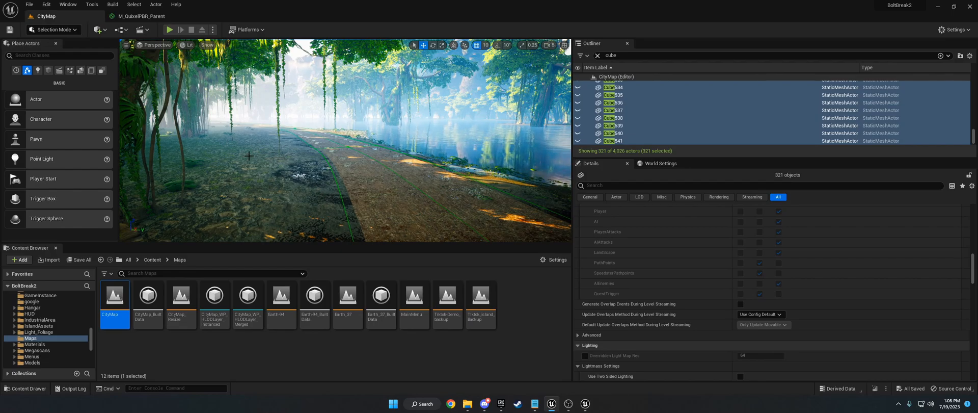
{"action": "key", "text": "s"}
{"action": "mouse_move", "coordinate": [306, 173]}
{"action": "right_mouse_down"}
{"action": "mouse_move", "coordinate": [280, 175]}
{"action": "mouse_move", "coordinate": [306, 173]}
{"action": "right_mouse_up"}
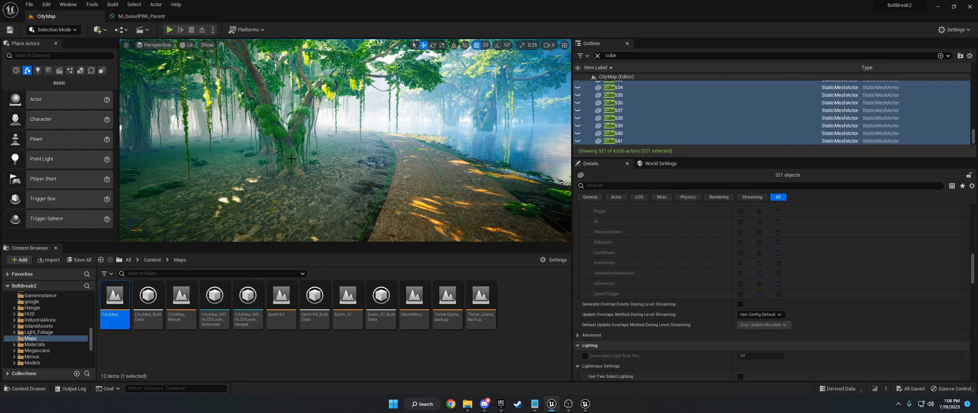
{"action": "left_click", "coordinate": [283, 143]}
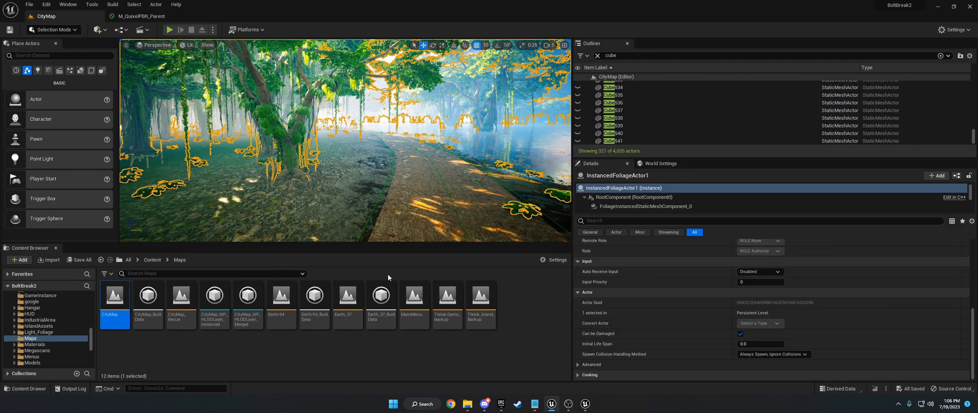
Return to the city streets and select the red modular building with the lit windows
{"action": "right_click_drag", "start_coordinate": [420, 202], "coordinate": [130, 189]}
{"action": "key", "text": "w"}
{"action": "key", "text": "w"}
{"action": "right_click_drag", "start_coordinate": [408, 149], "coordinate": [406, 146]}
{"action": "left_click", "coordinate": [404, 145]}
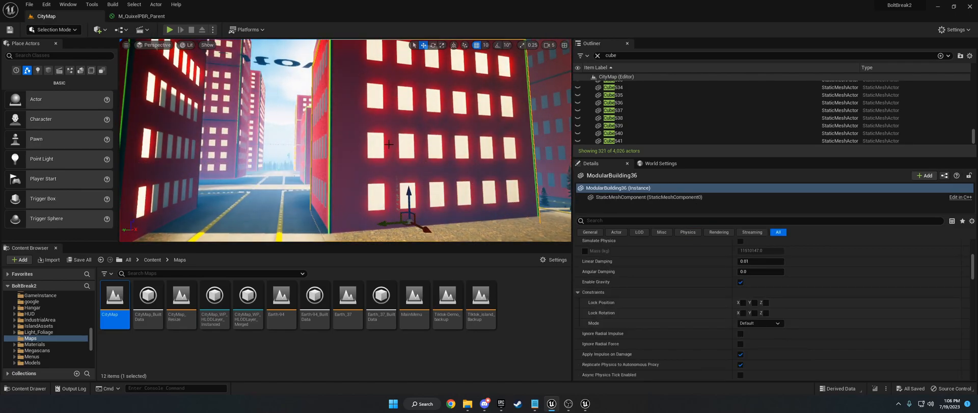
Locate the ModularBuilding static mesh used by the selected red building and open it for editing
{"action": "scroll", "coordinate": [723, 285], "scroll_direction": "up", "scroll_amount": 5}
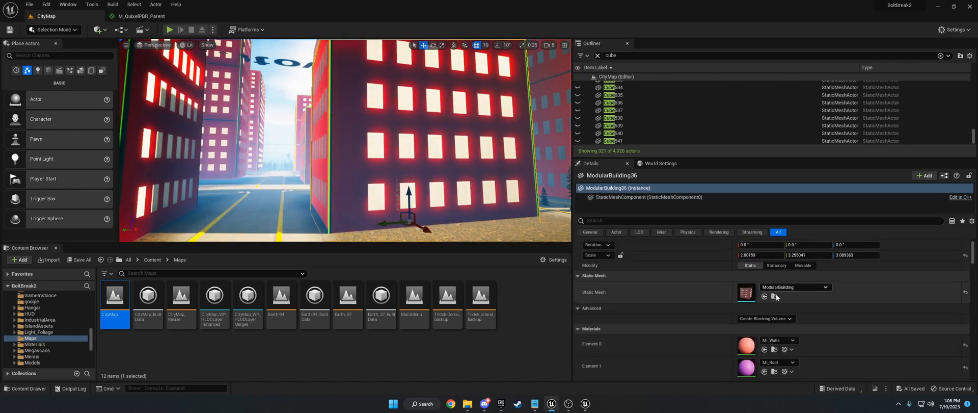
{"action": "left_click", "coordinate": [774, 296]}
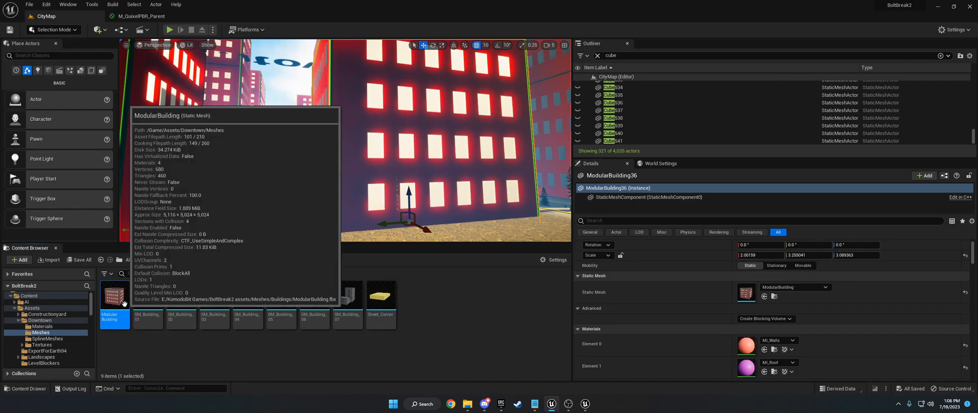
{"action": "double_click", "coordinate": [115, 295]}
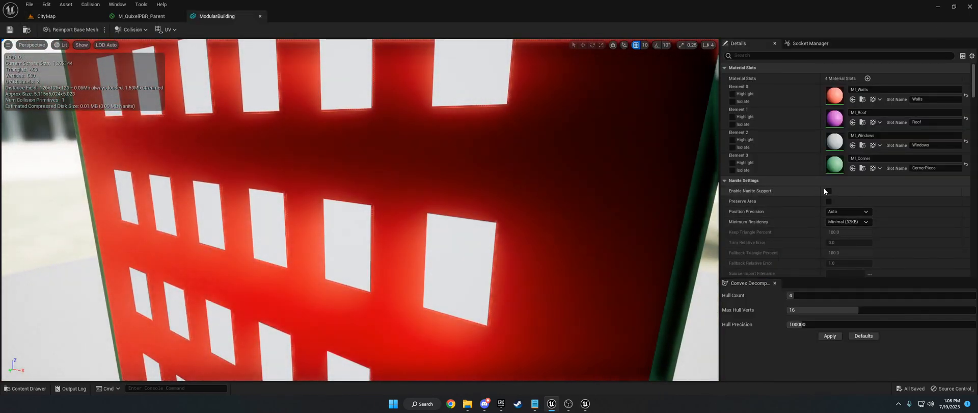
Set the ModularBuilding mesh's number of LODs to 8 and apply the change
{"action": "scroll", "coordinate": [769, 210], "scroll_direction": "down", "scroll_amount": 5}
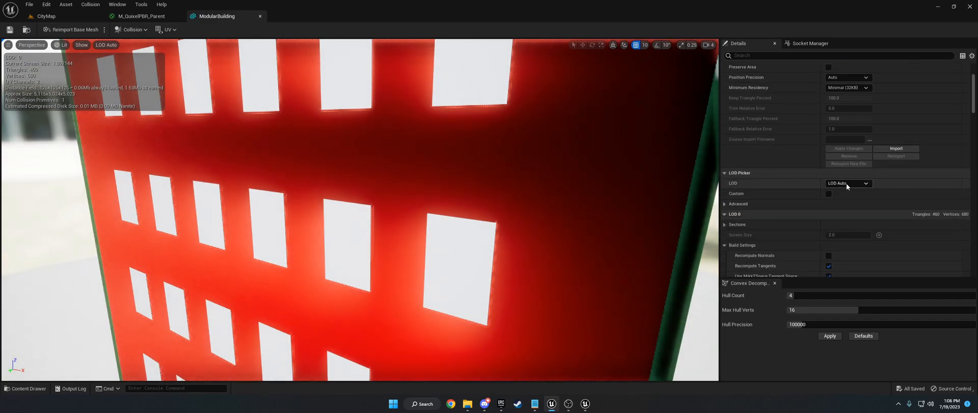
{"action": "scroll", "coordinate": [780, 204], "scroll_direction": "down", "scroll_amount": 4}
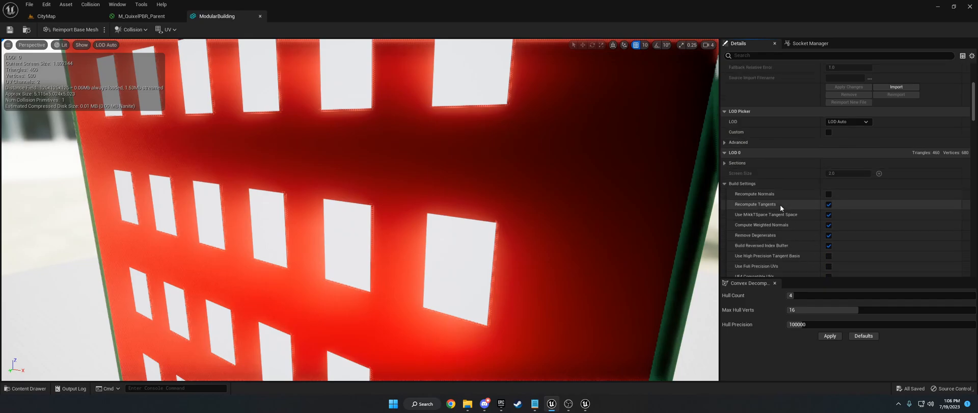
{"action": "scroll", "coordinate": [756, 173], "scroll_direction": "down", "scroll_amount": 8}
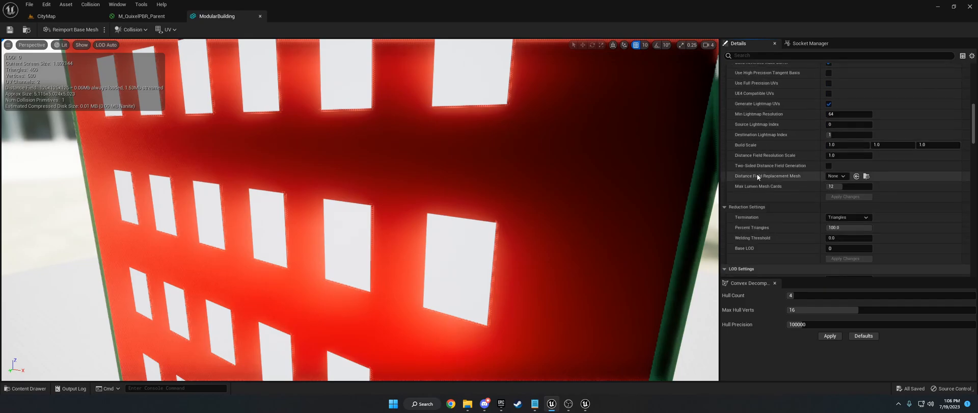
{"action": "scroll", "coordinate": [756, 176], "scroll_direction": "down", "scroll_amount": 3}
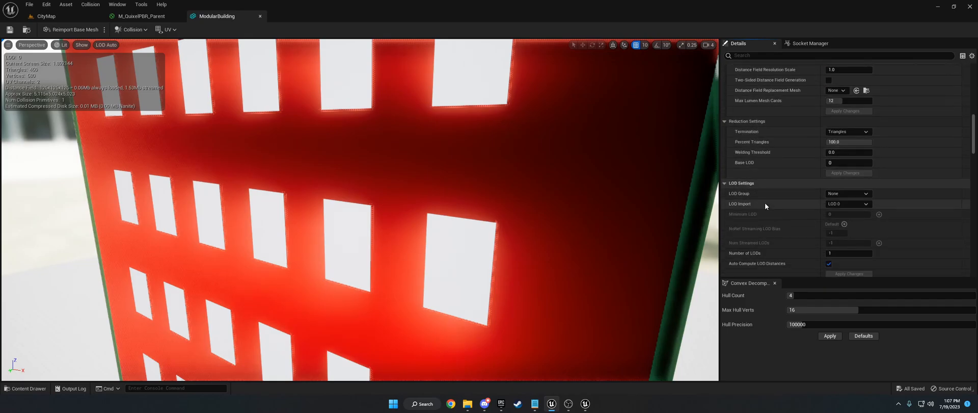
{"action": "left_click", "coordinate": [838, 189]}
{"action": "key", "text": "Return"}
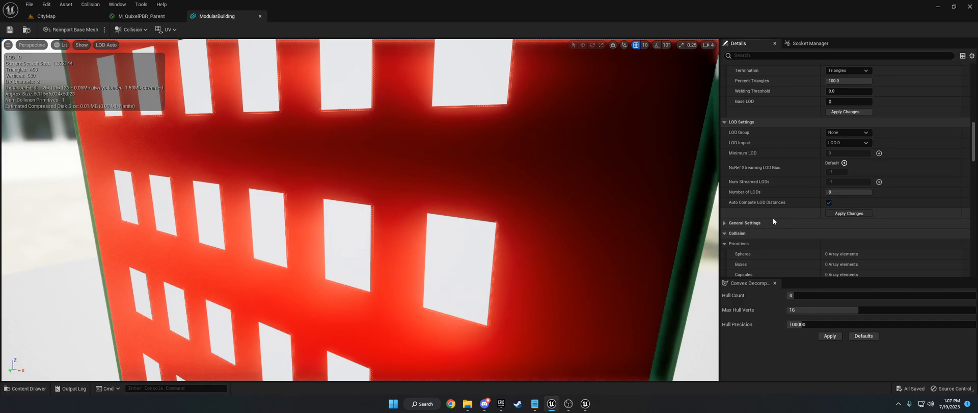
Compare the building mesh at LOD 7 and LOD 4, and return its preview to LOD Auto
{"action": "key", "text": "s"}
{"action": "mouse_move", "coordinate": [607, 200]}
{"action": "right_mouse_down"}
{"action": "mouse_move", "coordinate": [631, 183]}
{"action": "mouse_move", "coordinate": [616, 201]}
{"action": "right_mouse_up"}
{"action": "key", "text": "s"}
{"action": "key", "text": "w"}
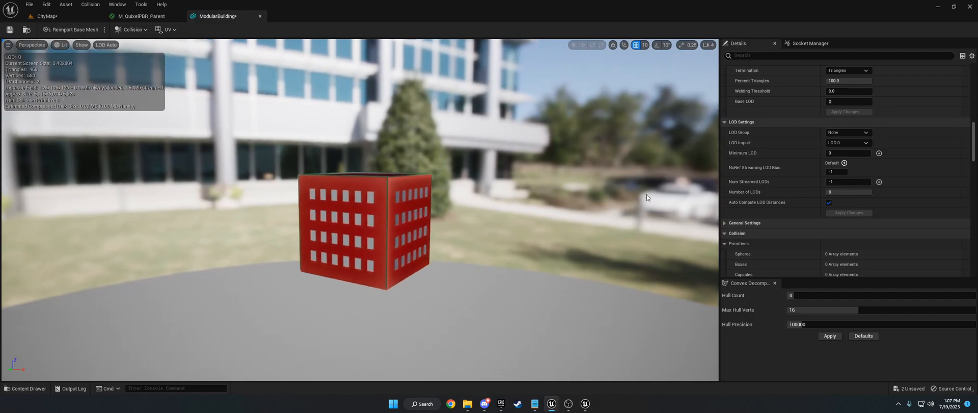
{"action": "scroll", "coordinate": [772, 188], "scroll_direction": "up", "scroll_amount": 10}
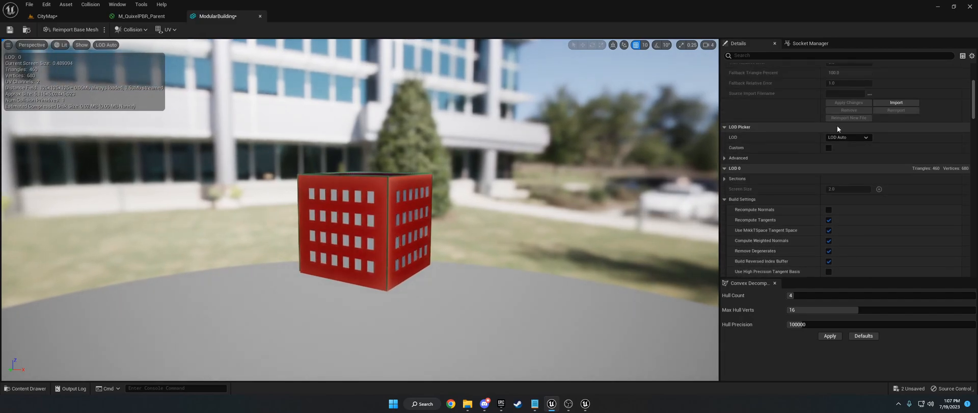
{"action": "left_click", "coordinate": [846, 137]}
{"action": "left_click", "coordinate": [841, 213]}
{"action": "right_click_drag", "start_coordinate": [465, 210], "coordinate": [465, 210]}
{"action": "left_click", "coordinate": [844, 139]}
{"action": "left_click", "coordinate": [853, 189]}
{"action": "left_click", "coordinate": [854, 137]}
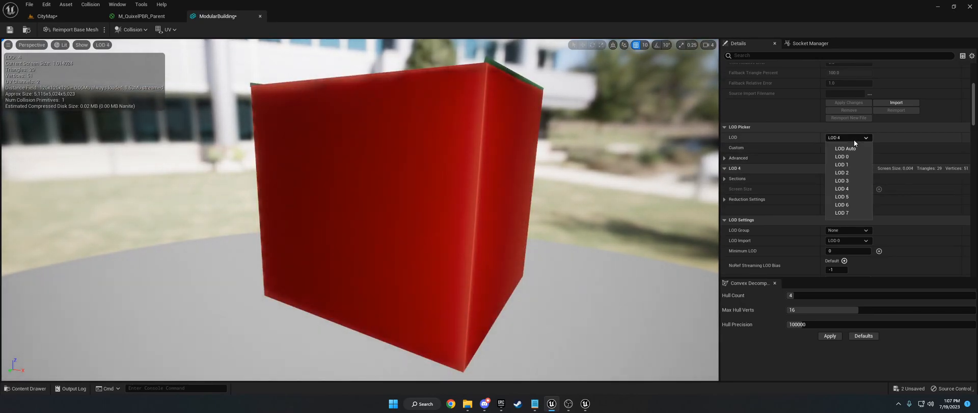
{"action": "left_click", "coordinate": [846, 148]}
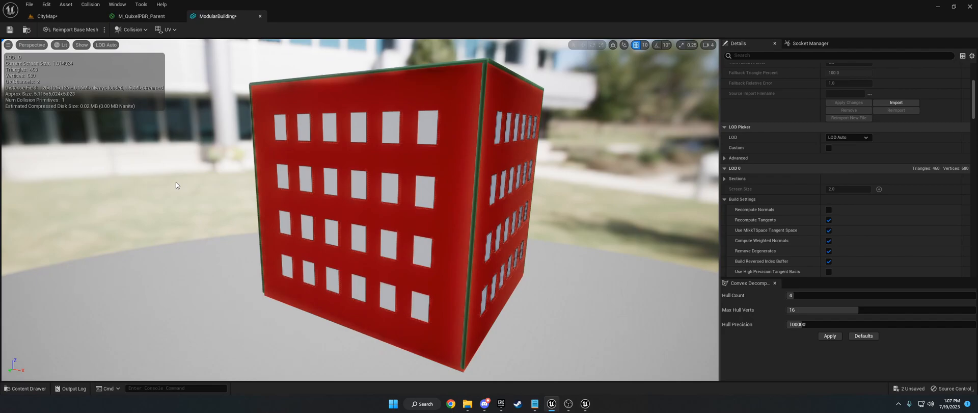
Save the ModularBuilding mesh and return to the CityMap level to view the red buildings from a distance
{"action": "left_click", "coordinate": [9, 29]}
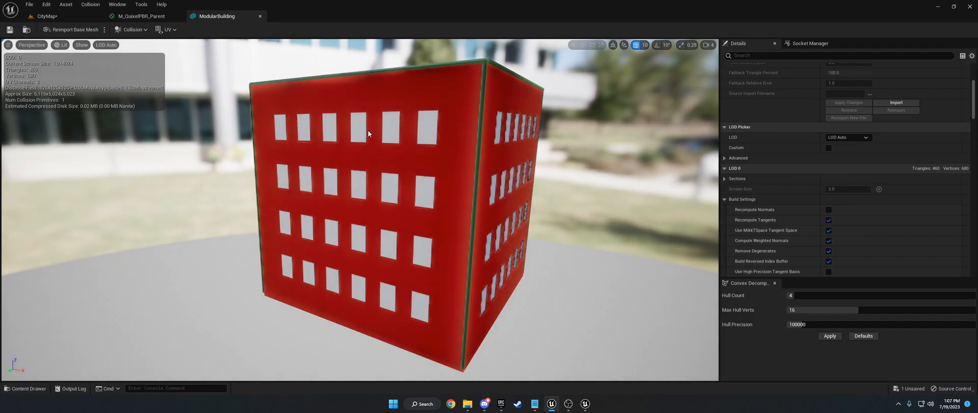
{"action": "left_click", "coordinate": [48, 16]}
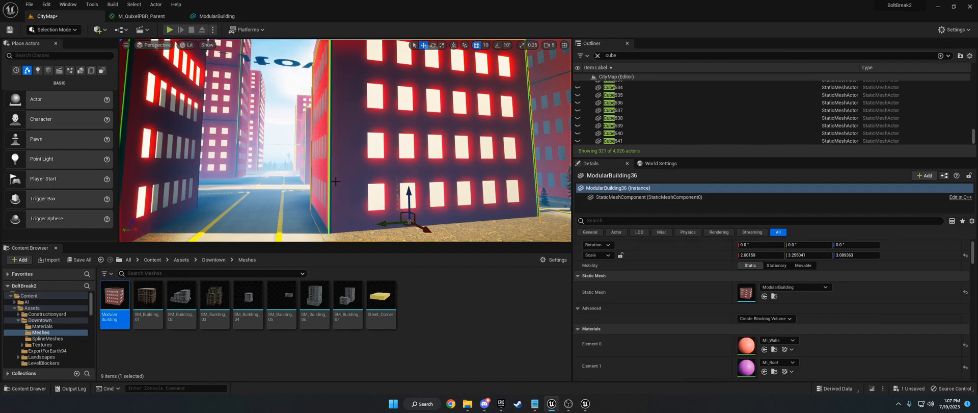
{"action": "key", "text": "s"}
{"action": "right_click_drag", "start_coordinate": [345, 140], "coordinate": [312, 83]}
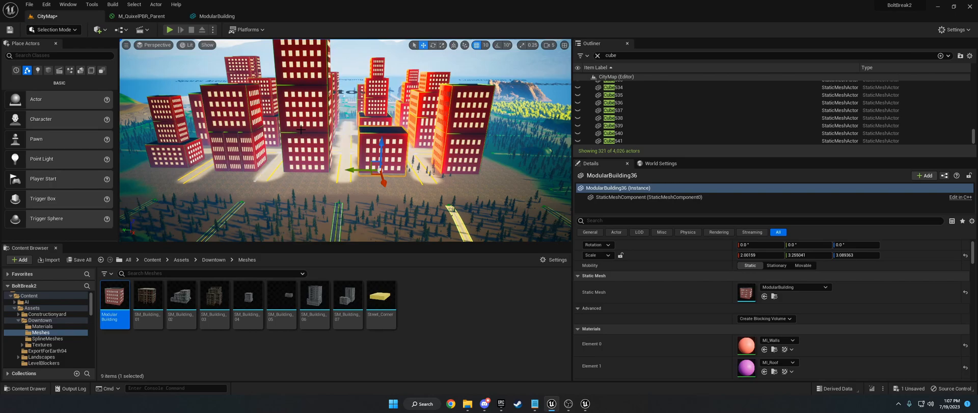
{"action": "right_click_drag", "start_coordinate": [308, 115], "coordinate": [397, 122]}
{"action": "key", "text": "f"}
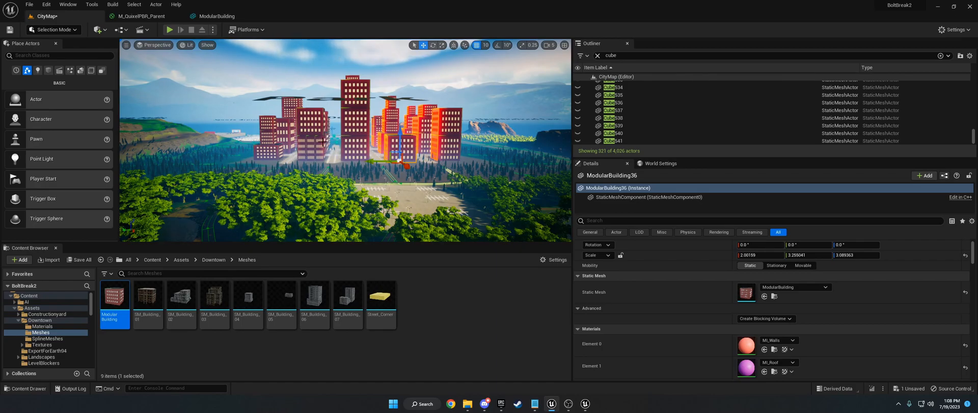
Examine the roads, parking lot and leafy forest outside the city from ground level and from above
{"action": "key", "text": "w"}
{"action": "right_click_drag", "start_coordinate": [401, 178], "coordinate": [433, 224]}
{"action": "key", "text": "w"}
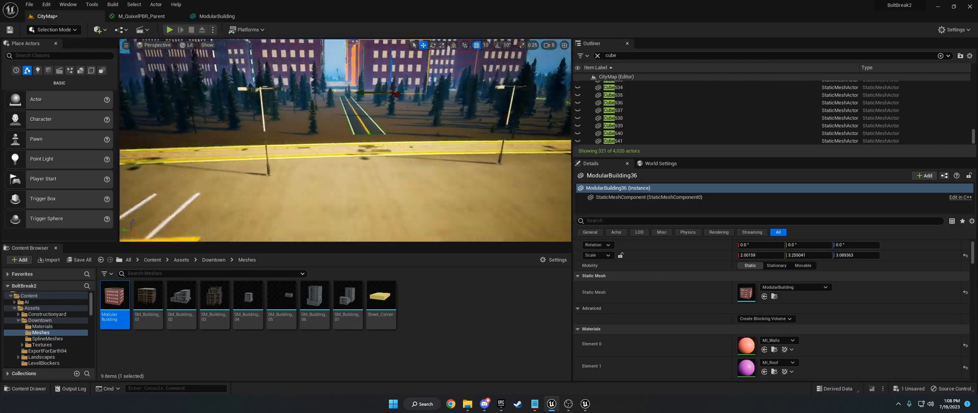
{"action": "key", "text": "w"}
{"action": "right_click_drag", "start_coordinate": [433, 224], "coordinate": [494, 222]}
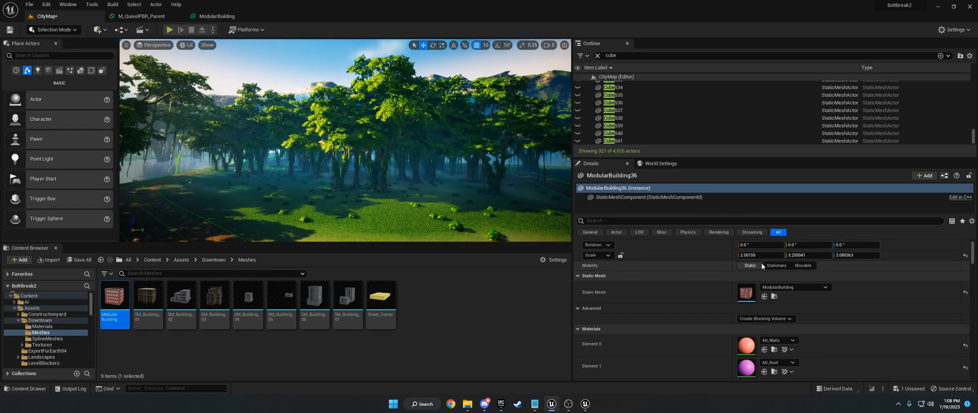
{"action": "right_click_drag", "start_coordinate": [408, 152], "coordinate": [384, 189]}
{"action": "key", "text": "s"}
{"action": "right_click_drag", "start_coordinate": [439, 153], "coordinate": [356, 143]}
{"action": "key", "text": "s"}
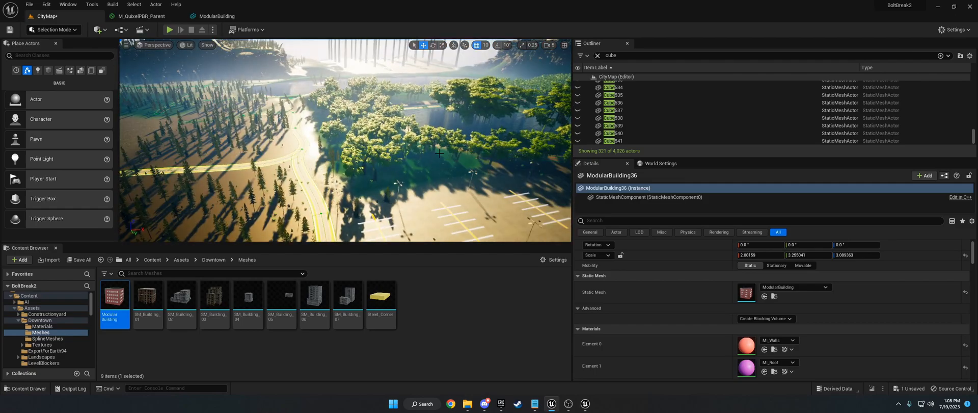
Select the level's instanced foliage and examine its coverage around the parking lot, town and city
{"action": "left_click", "coordinate": [372, 163]}
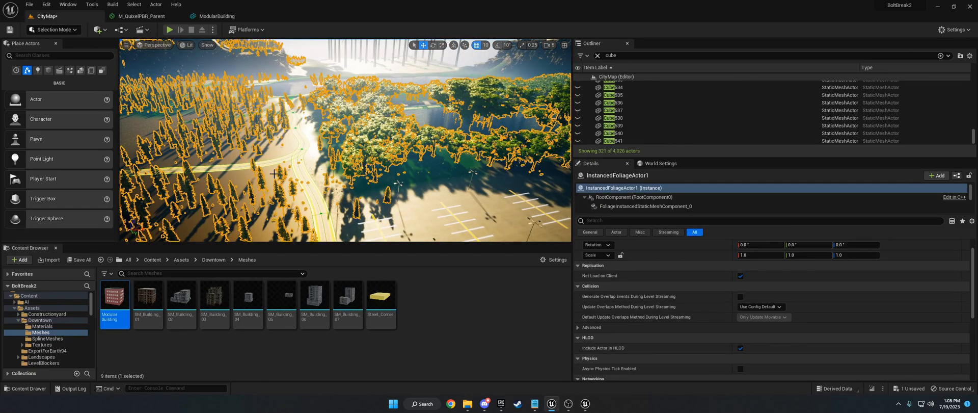
{"action": "right_click_drag", "start_coordinate": [369, 167], "coordinate": [185, 161]}
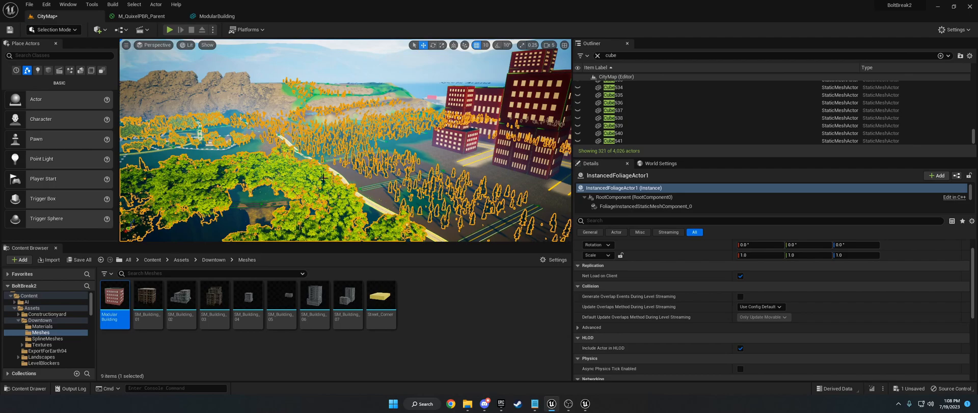
{"action": "right_click_drag", "start_coordinate": [367, 185], "coordinate": [501, 219]}
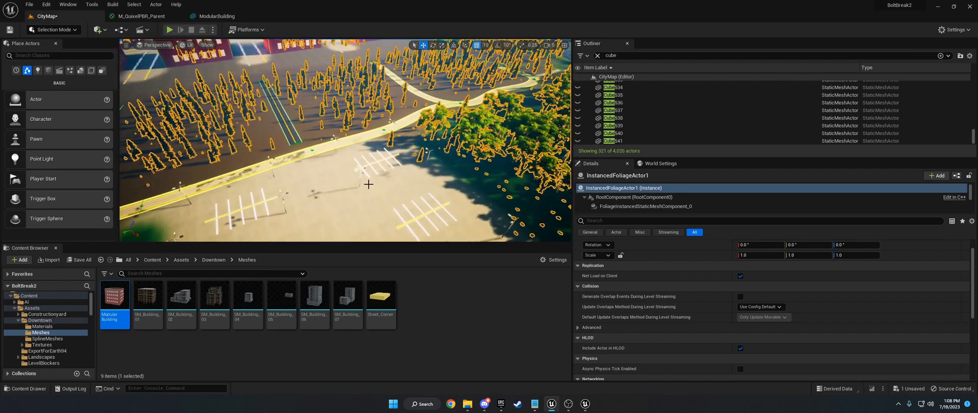
Select the landscape, check the brush options in Foliage mode and return to Selection mode
{"action": "left_click", "coordinate": [368, 184]}
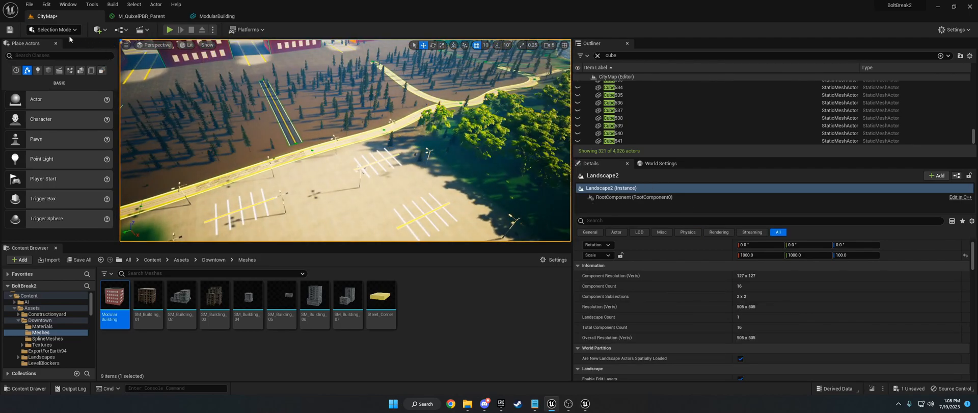
{"action": "left_click", "coordinate": [48, 30]}
{"action": "left_click", "coordinate": [56, 54]}
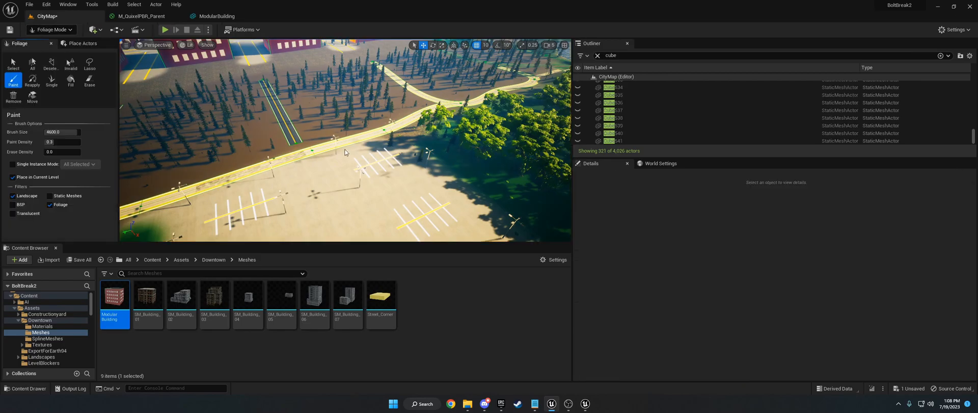
{"action": "left_click", "coordinate": [51, 30]}
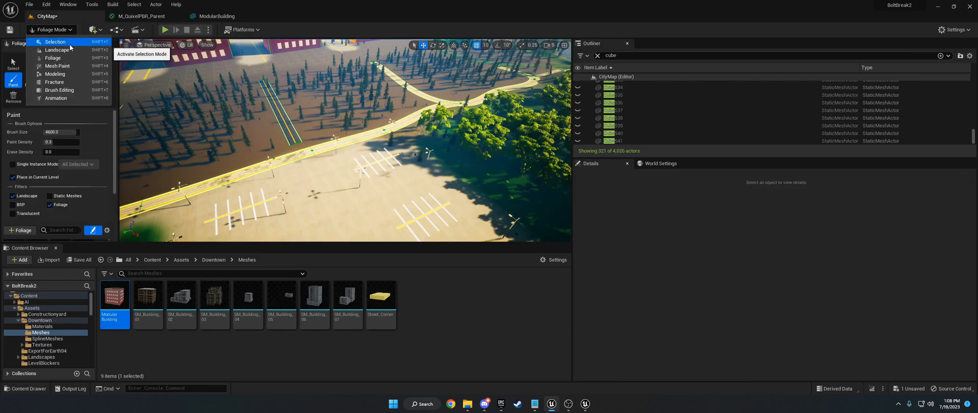
{"action": "left_click", "coordinate": [53, 42]}
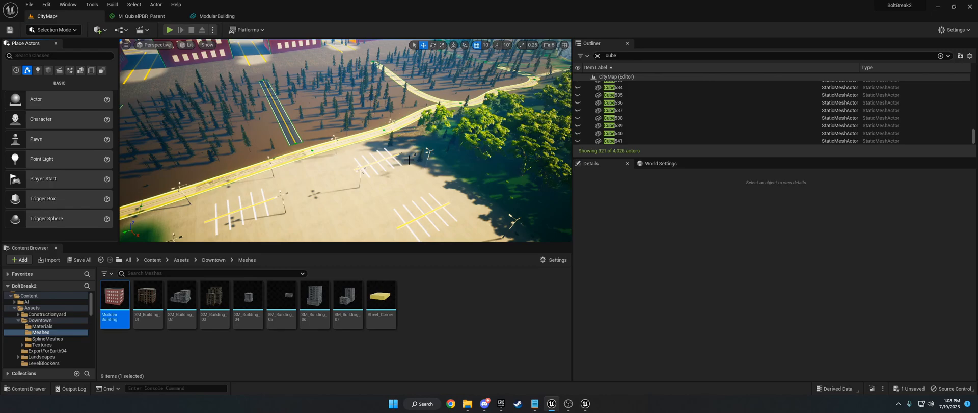
Examine the parking lot, forest and city blocks from above and select the landscape
{"action": "right_click_drag", "start_coordinate": [345, 140], "coordinate": [413, 146]}
{"action": "key", "text": "w"}
{"action": "key", "text": "s"}
{"action": "key", "text": "s"}
{"action": "key", "text": "s"}
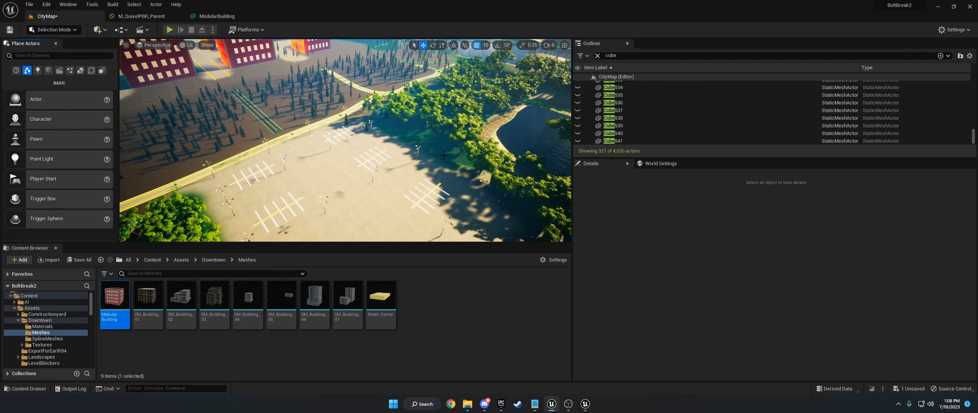
{"action": "mouse_move", "coordinate": [421, 162]}
{"action": "right_mouse_down"}
{"action": "mouse_move", "coordinate": [434, 156]}
{"action": "mouse_move", "coordinate": [336, 174]}
{"action": "mouse_move", "coordinate": [431, 161]}
{"action": "right_mouse_up"}
{"action": "left_click", "coordinate": [399, 161]}
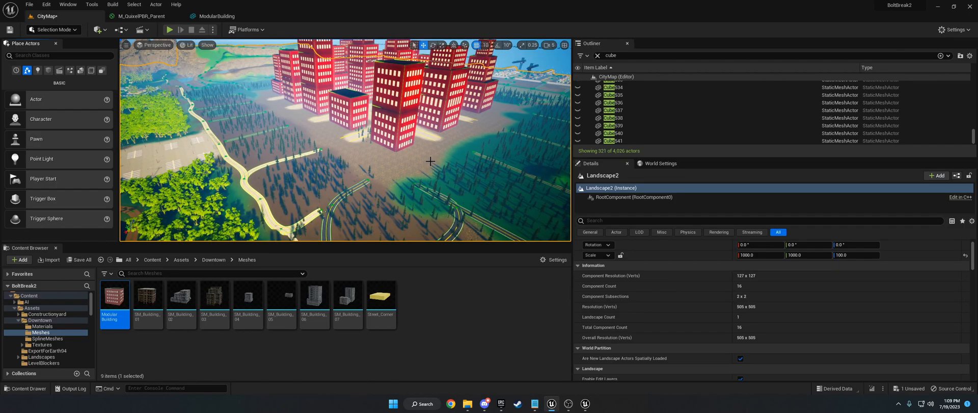
Examine the landscape beyond the city, including the valley, the wind turbines and the shaded rock cliffs
{"action": "right_click_drag", "start_coordinate": [357, 166], "coordinate": [418, 146]}
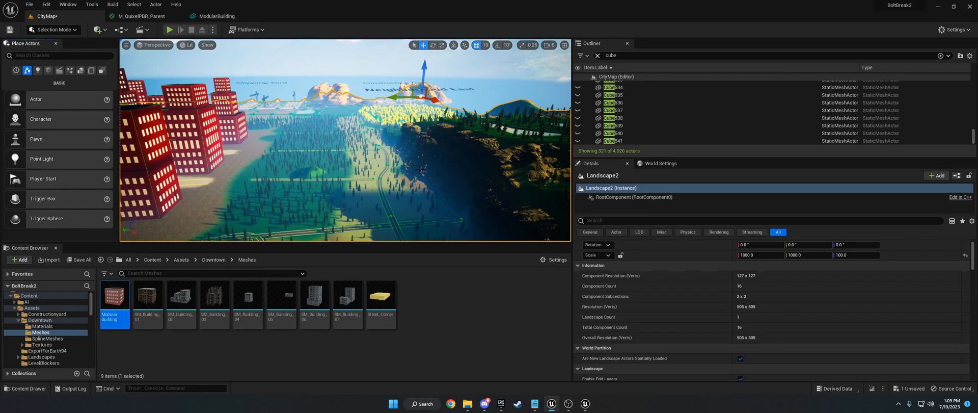
{"action": "key", "text": "w"}
{"action": "right_click_drag", "start_coordinate": [399, 180], "coordinate": [540, 179]}
{"action": "right_click_drag", "start_coordinate": [357, 147], "coordinate": [437, 147]}
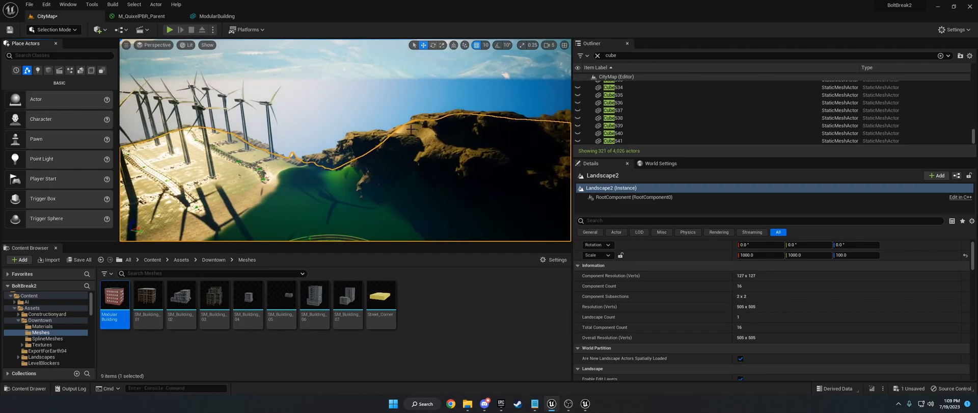
Select a large cliff mesh on the rocky ridge and examine the surrounding cliffs, lakeside town and green hills
{"action": "right_click_drag", "start_coordinate": [450, 205], "coordinate": [456, 188]}
{"action": "left_click", "coordinate": [411, 187]}
{"action": "right_click_drag", "start_coordinate": [351, 152], "coordinate": [332, 152]}
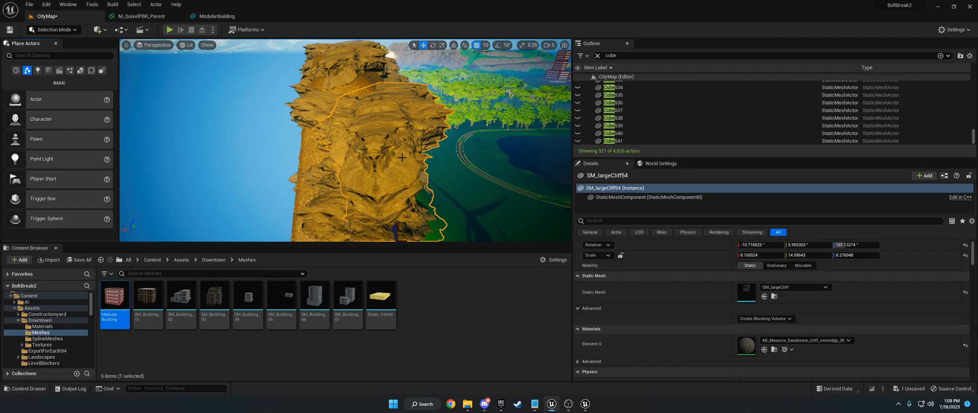
{"action": "right_click_drag", "start_coordinate": [379, 153], "coordinate": [396, 138]}
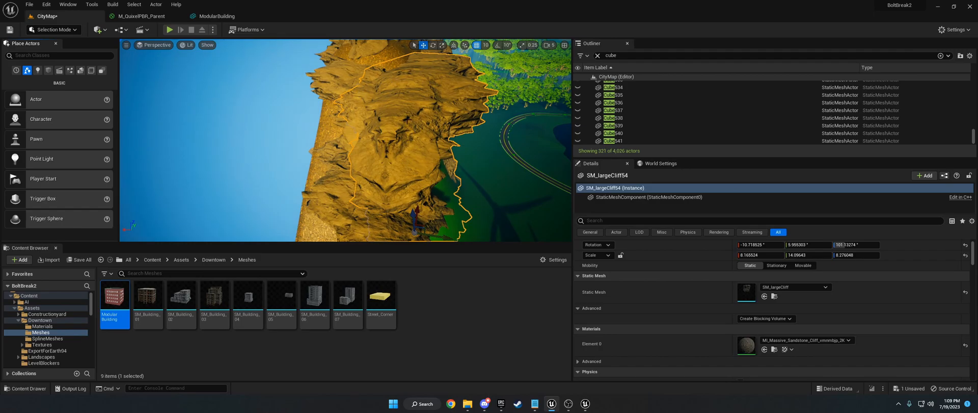
{"action": "right_click_drag", "start_coordinate": [394, 132], "coordinate": [415, 148]}
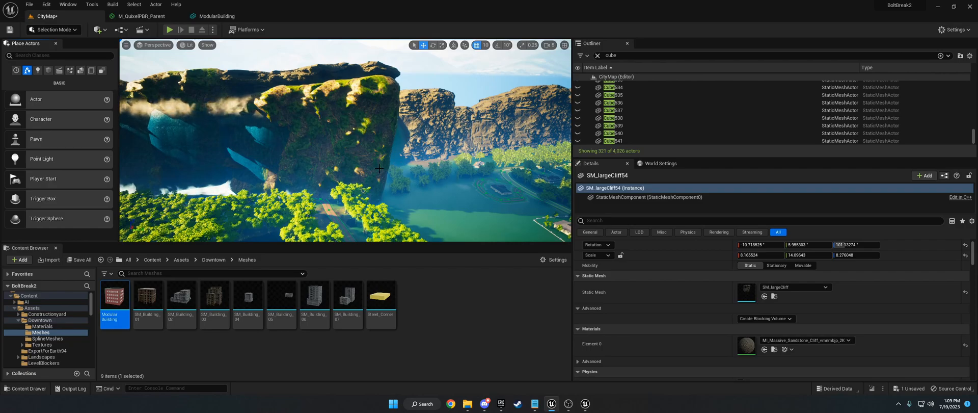
{"action": "right_click_drag", "start_coordinate": [381, 197], "coordinate": [382, 193]}
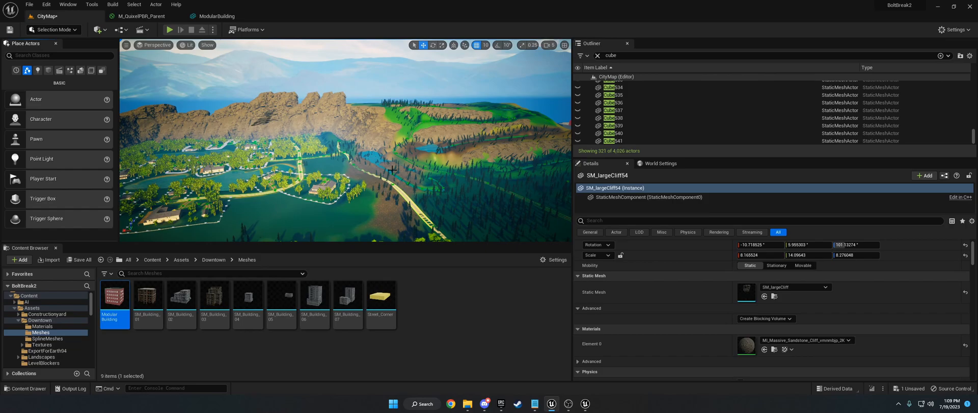
Switch to the Unreal Editor window of the older ProjectBOLT project with its night-time tree scene
{"action": "left_click", "coordinate": [585, 403]}
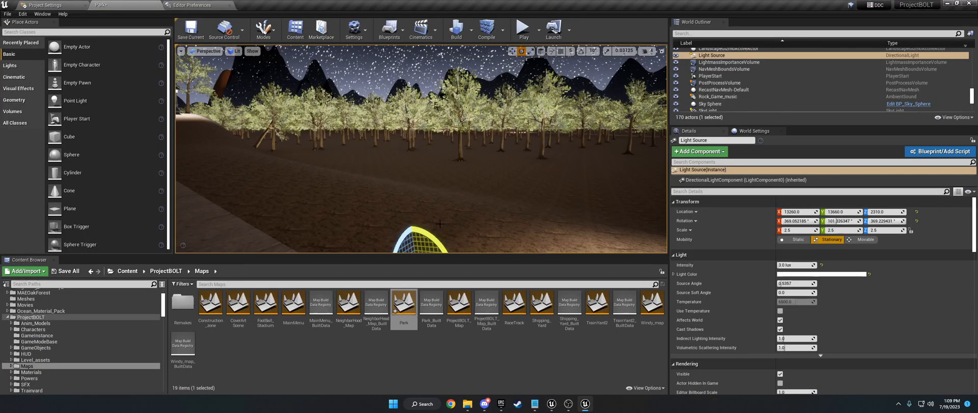
Find the PostProcessVolume in the level and enable its global Saturation and Contrast overrides
{"action": "right_click_drag", "start_coordinate": [468, 193], "coordinate": [440, 203]}
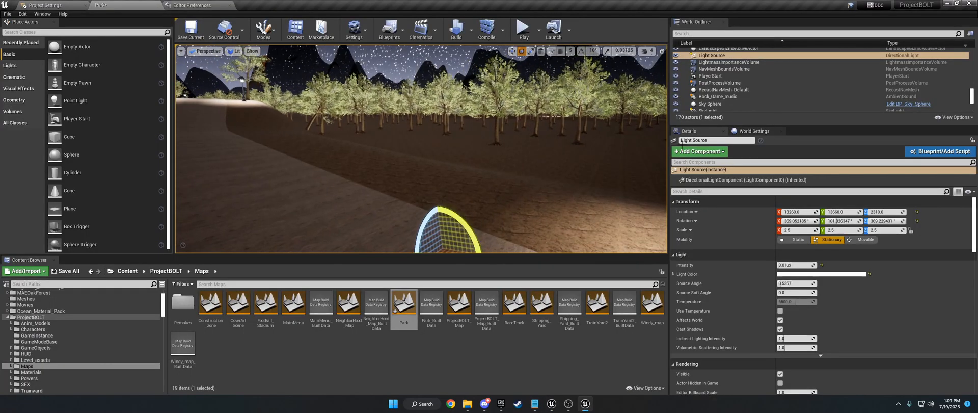
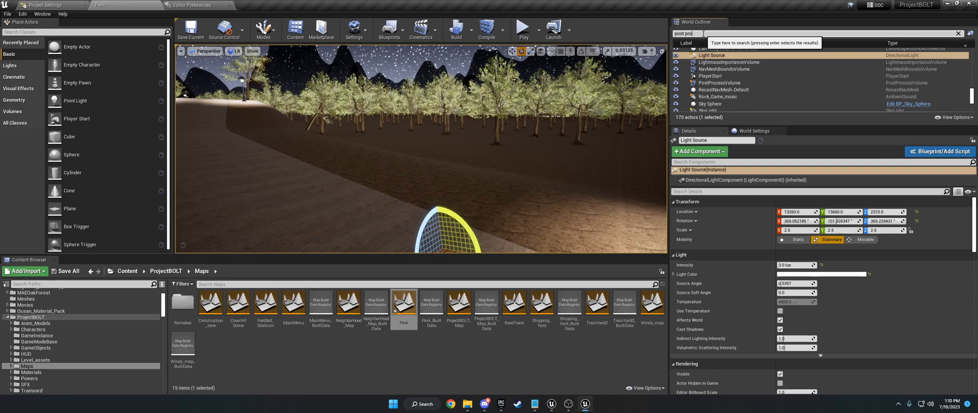
{"action": "type", "text": "ss"}
{"action": "left_click", "coordinate": [732, 58]}
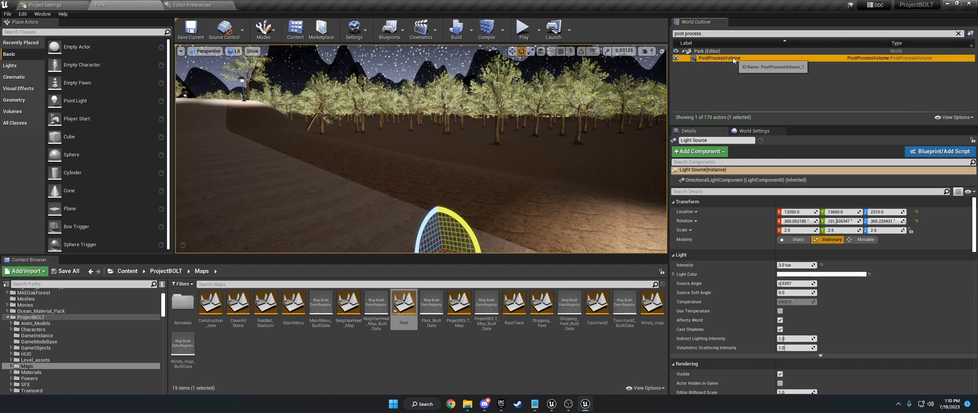
{"action": "scroll", "coordinate": [717, 278], "scroll_direction": "down", "scroll_amount": 14}
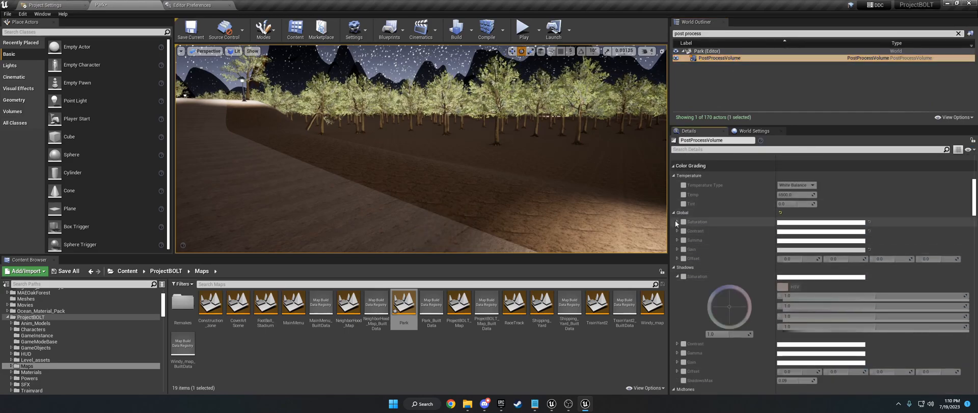
{"action": "left_click", "coordinate": [677, 222]}
{"action": "left_click", "coordinate": [684, 221]}
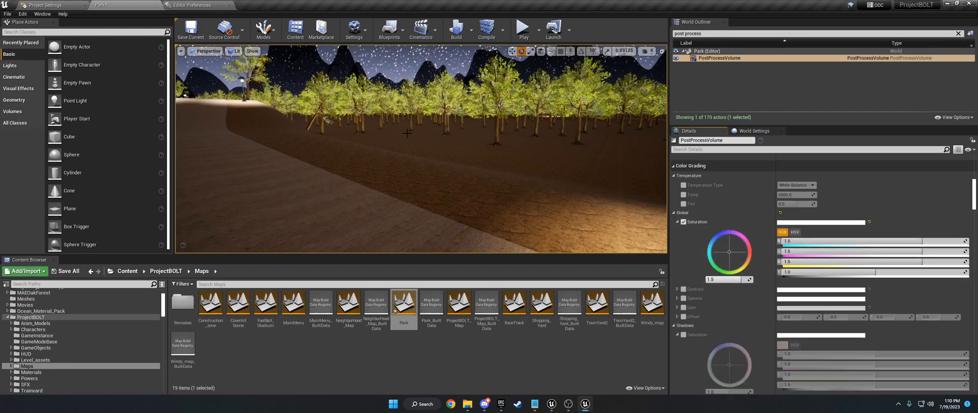
{"action": "left_click", "coordinate": [684, 288]}
{"action": "scroll", "coordinate": [684, 285], "scroll_direction": "down", "scroll_amount": 2}
Try the global Gain override on the post-process volume and switch it off again
{"action": "left_click", "coordinate": [683, 271]}
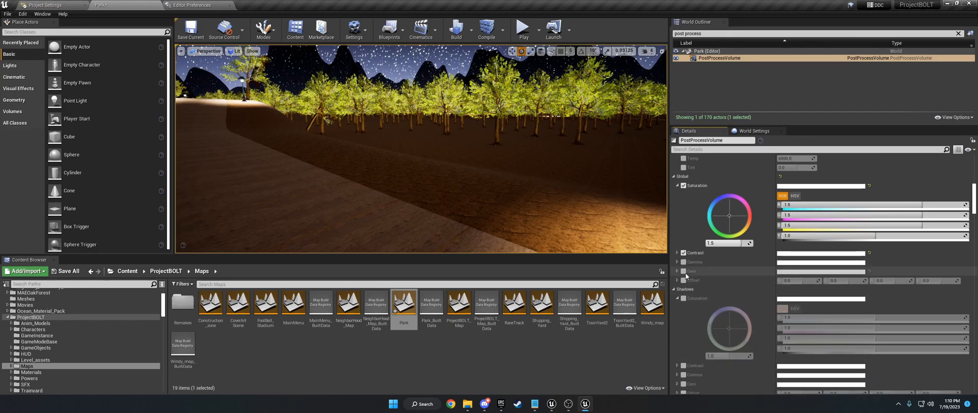
{"action": "left_click", "coordinate": [677, 271]}
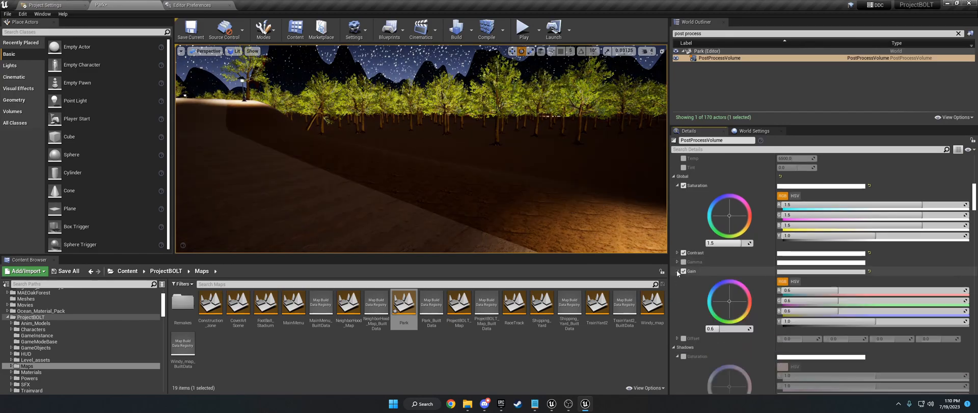
{"action": "left_click", "coordinate": [684, 271]}
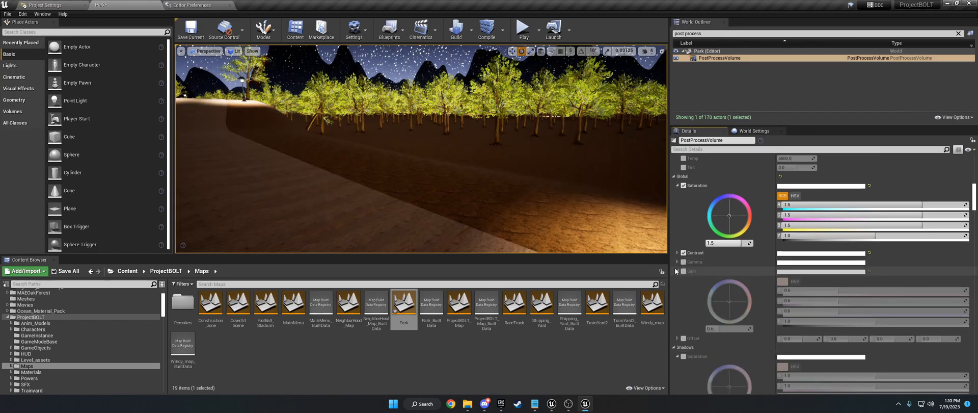
{"action": "left_click", "coordinate": [677, 271]}
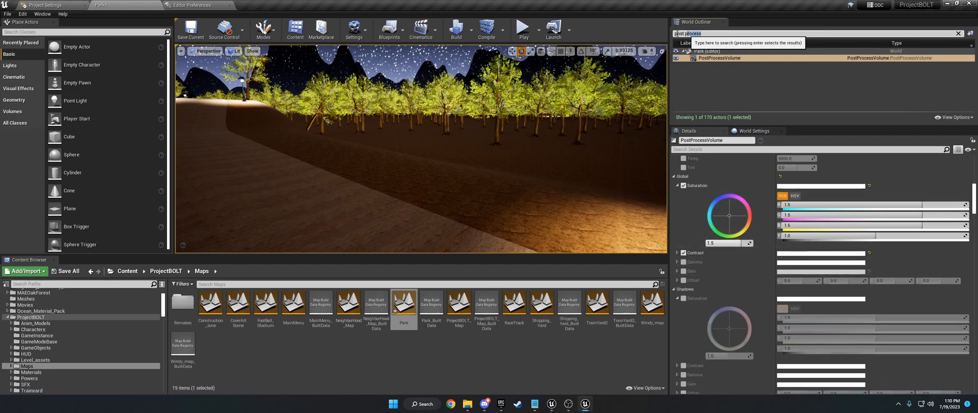
Find the directional light and the SkyLight in the level and inspect their light settings
{"action": "type", "text": "direc"}
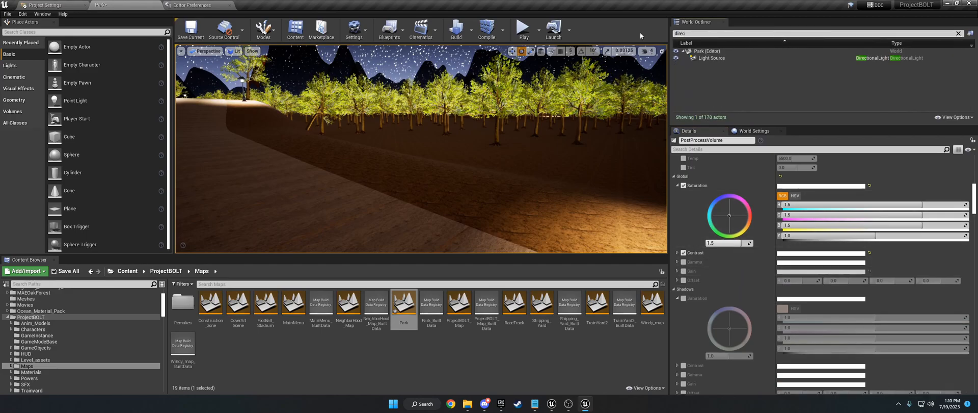
{"action": "left_click", "coordinate": [703, 59]}
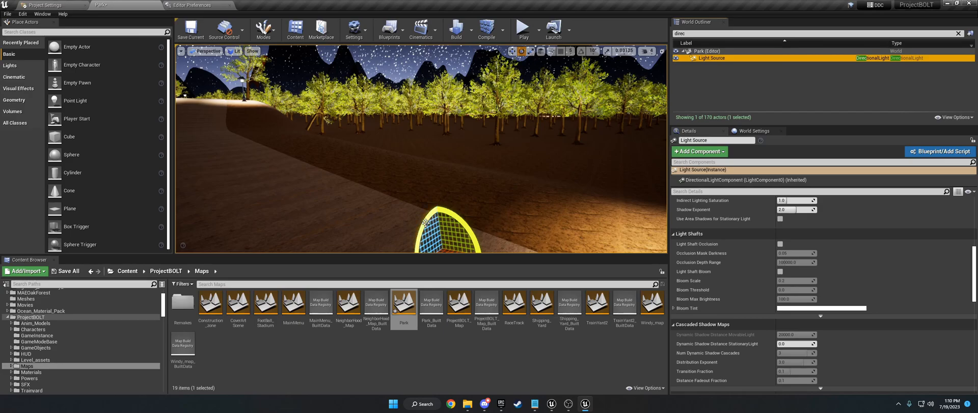
{"action": "left_click_drag", "start_coordinate": [439, 208], "coordinate": [432, 211]}
{"action": "double_click", "coordinate": [680, 33]}
{"action": "type", "text": "sky"}
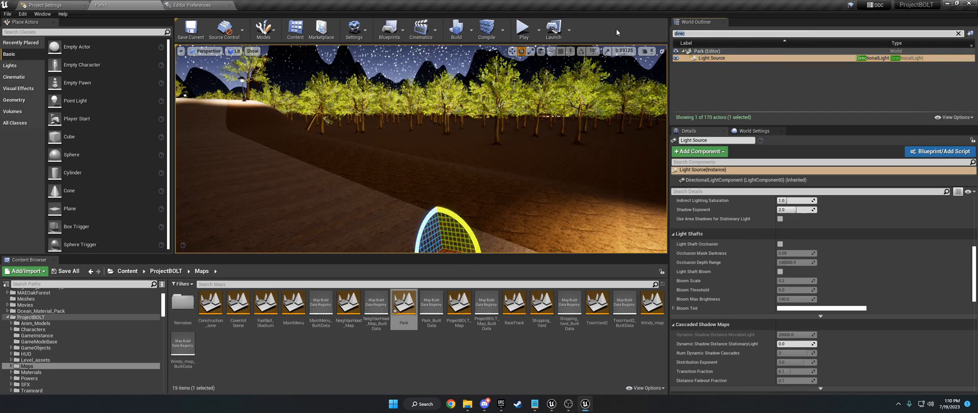
{"action": "type", "text": "light"}
{"action": "left_click", "coordinate": [710, 58]}
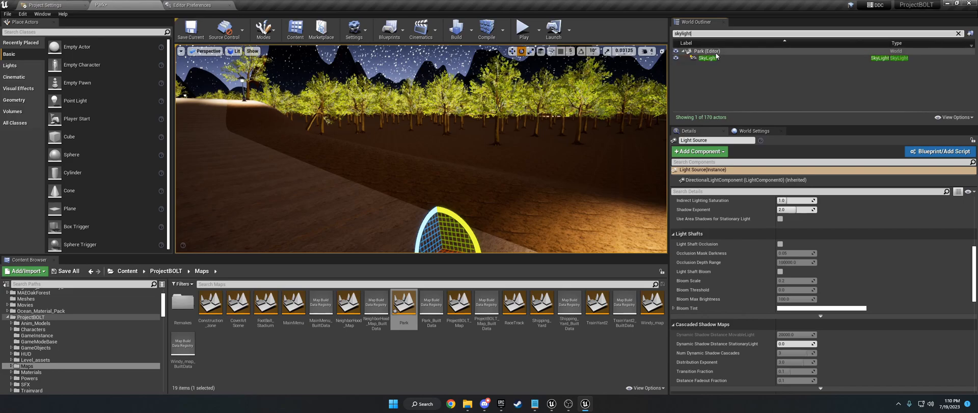
{"action": "scroll", "coordinate": [765, 228], "scroll_direction": "up", "scroll_amount": 5}
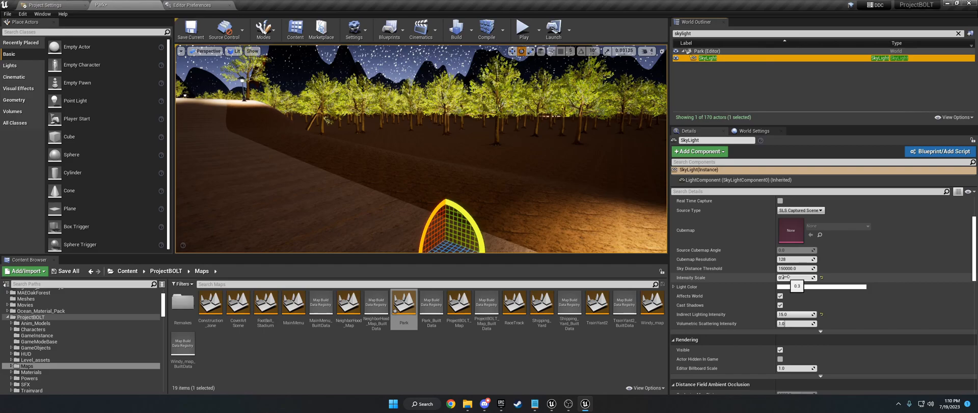
Select the directional light again and enable its Light Shaft Occlusion and Light Shaft Bloom
{"action": "left_click_drag", "start_coordinate": [701, 34], "coordinate": [640, 24]}
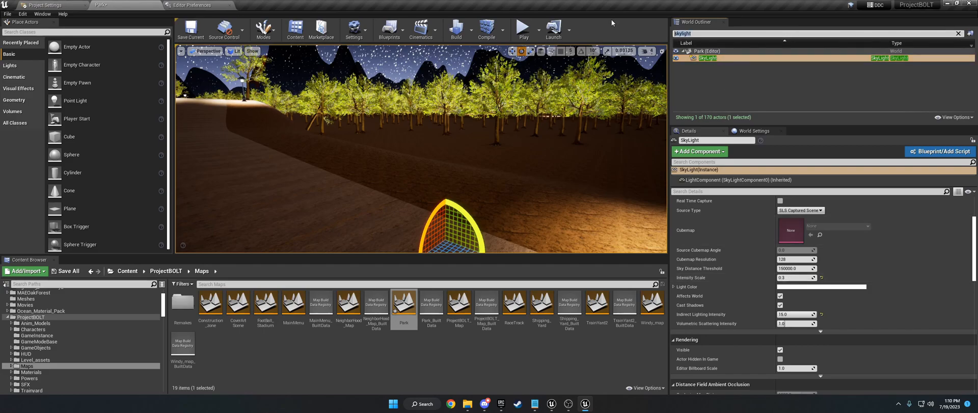
{"action": "type", "text": "direct"}
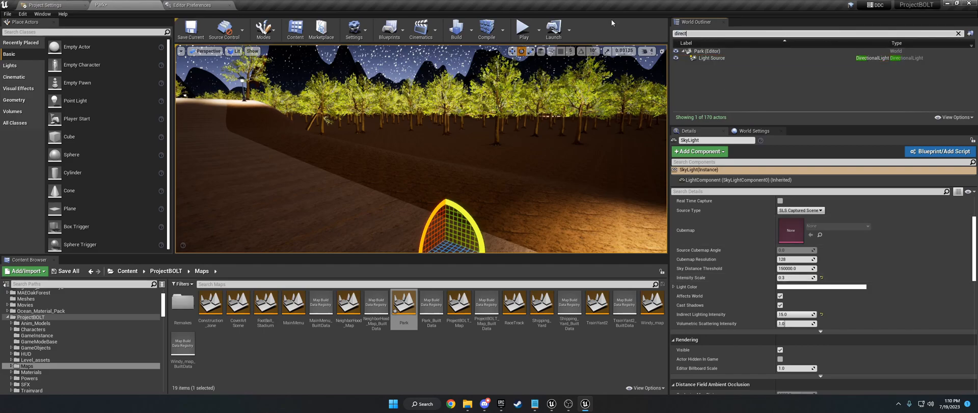
{"action": "type", "text": "ional light"}
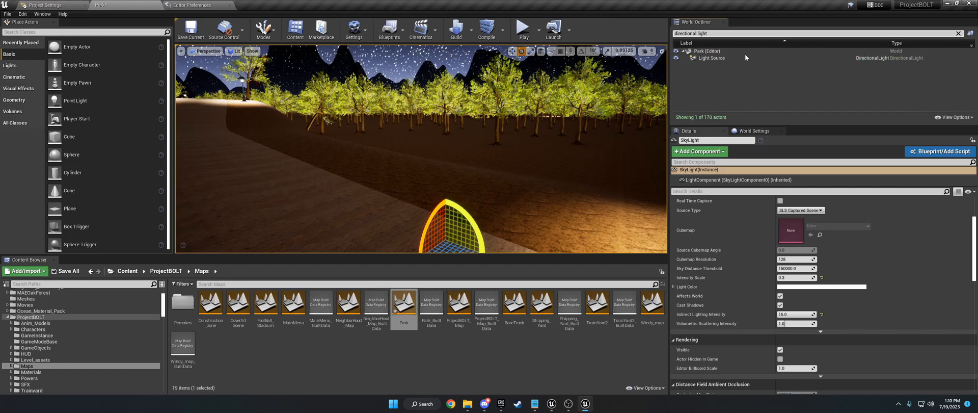
{"action": "left_click", "coordinate": [735, 59]}
{"action": "scroll", "coordinate": [762, 281], "scroll_direction": "down", "scroll_amount": 4}
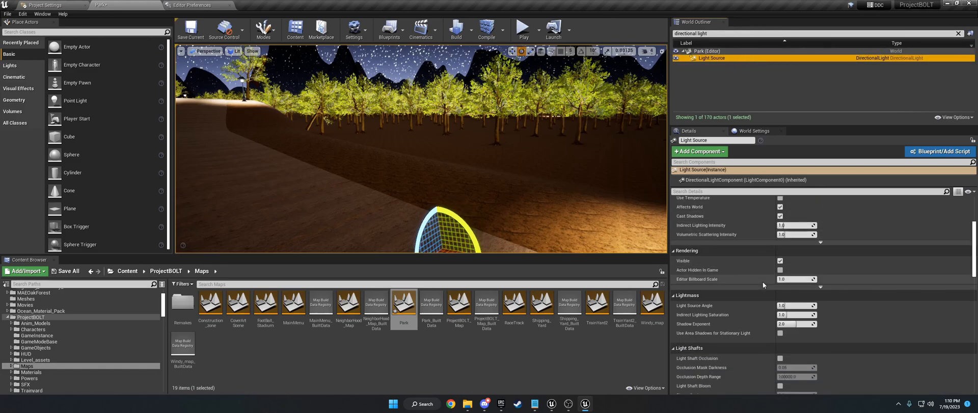
{"action": "left_click", "coordinate": [780, 321]}
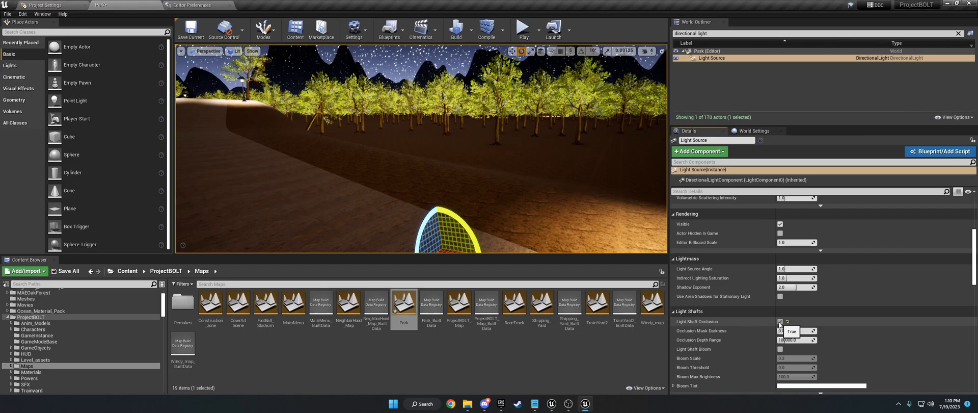
{"action": "left_click", "coordinate": [780, 350]}
Select the instanced foliage trees in the forest and clear the level's actor search
{"action": "right_click_drag", "start_coordinate": [515, 178], "coordinate": [434, 140]}
{"action": "left_click", "coordinate": [434, 138]}
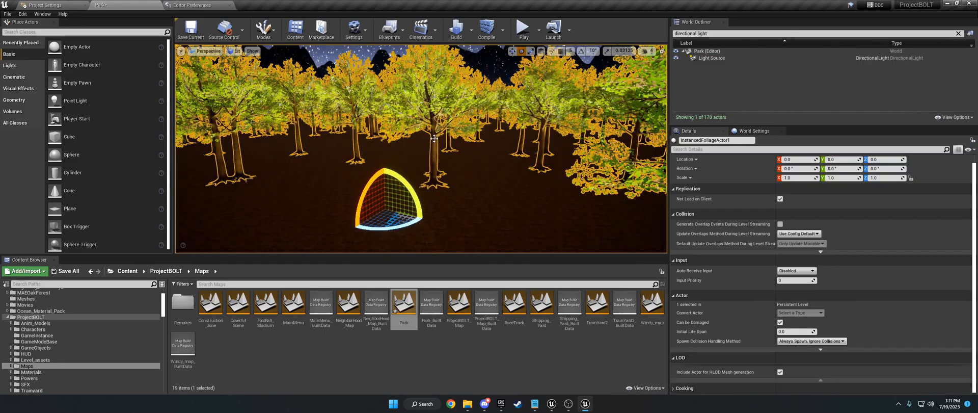
{"action": "left_click", "coordinate": [957, 34]}
{"action": "scroll", "coordinate": [715, 163], "scroll_direction": "up", "scroll_amount": 1}
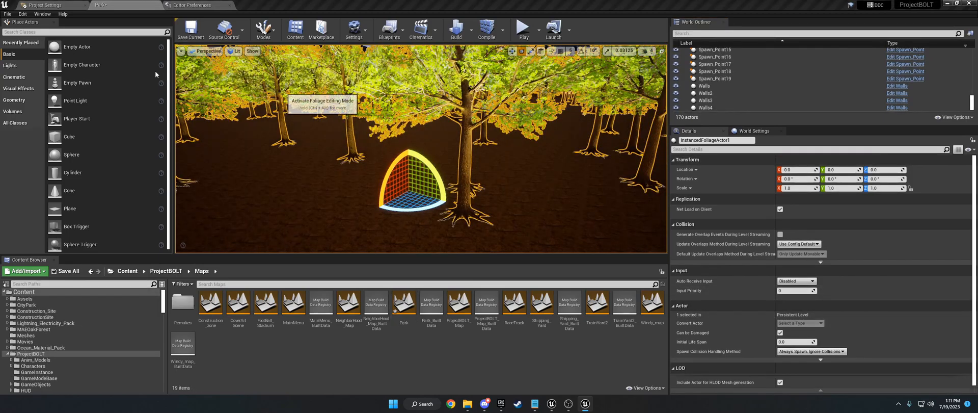
Locate the asset of the SM_Maple12 foliage type, open it to inspect its settings and return to the level
{"action": "left_click", "coordinate": [16, 88]}
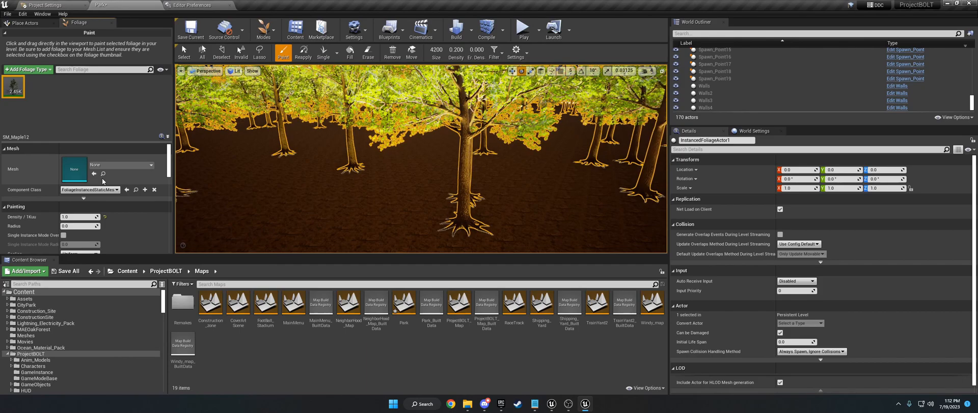
{"action": "right_click", "coordinate": [18, 88]}
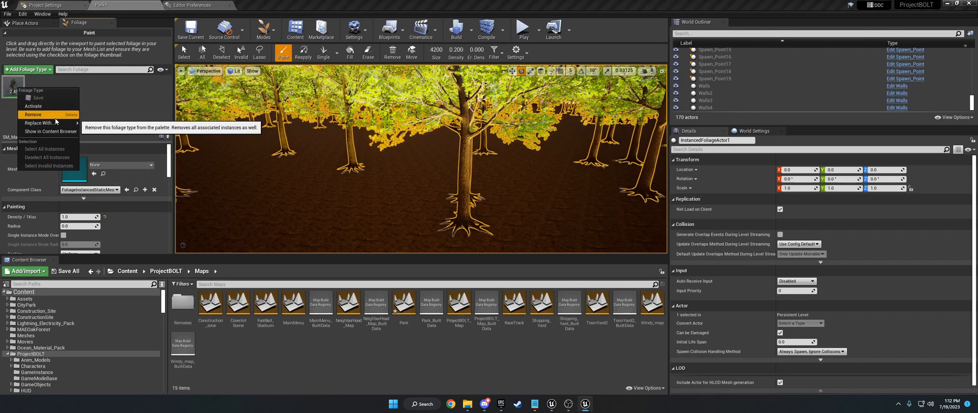
{"action": "left_click", "coordinate": [50, 131]}
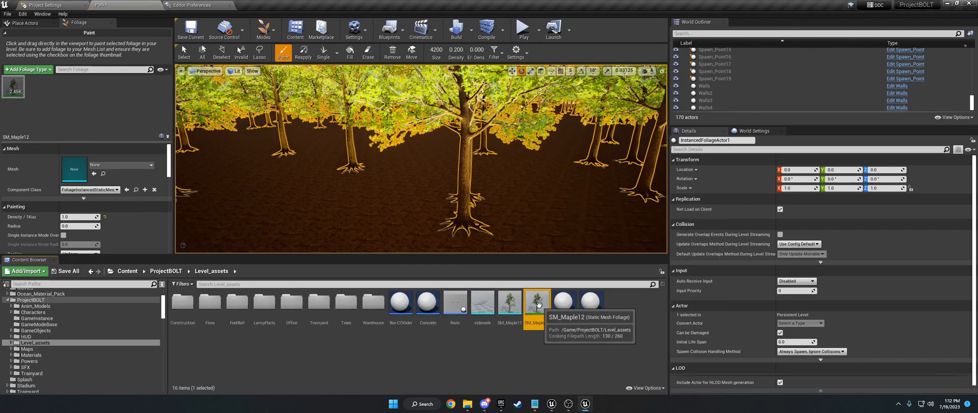
{"action": "double_click", "coordinate": [538, 304]}
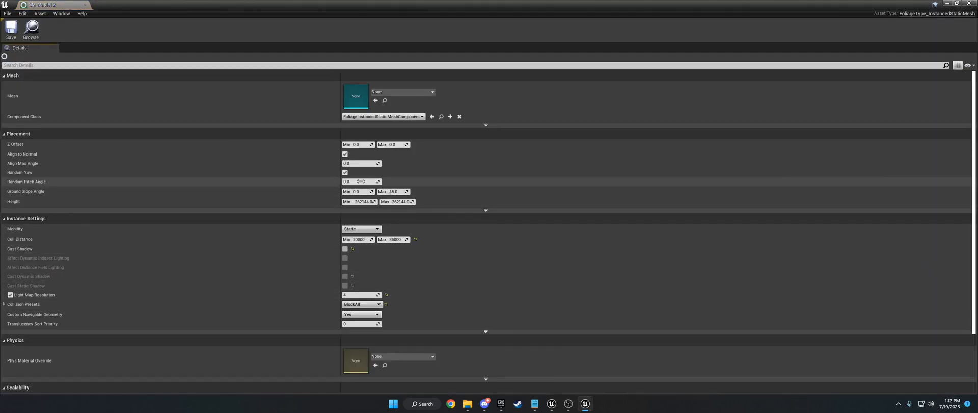
{"action": "left_click_drag", "start_coordinate": [60, 6], "coordinate": [181, 2]}
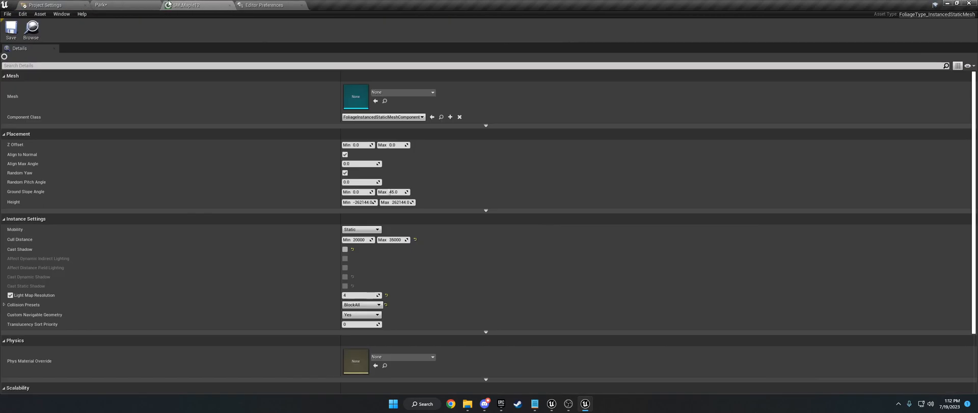
{"action": "left_click", "coordinate": [126, 5]}
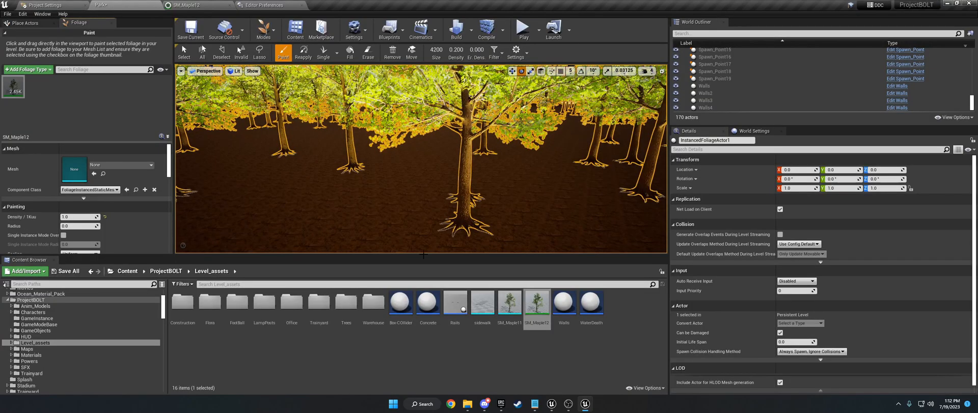
Open the SM_Maple11 tree mesh and locate its MI_MapleBranch01 material asset
{"action": "double_click", "coordinate": [515, 311]}
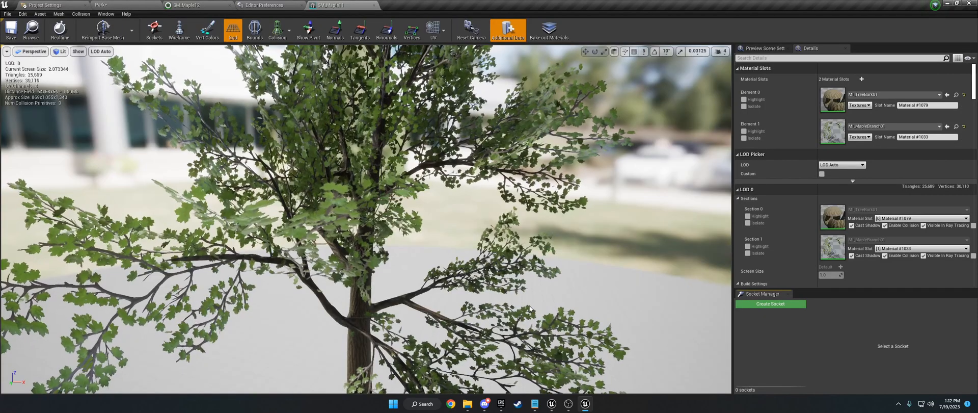
{"action": "scroll", "coordinate": [418, 236], "scroll_direction": "down", "scroll_amount": 3}
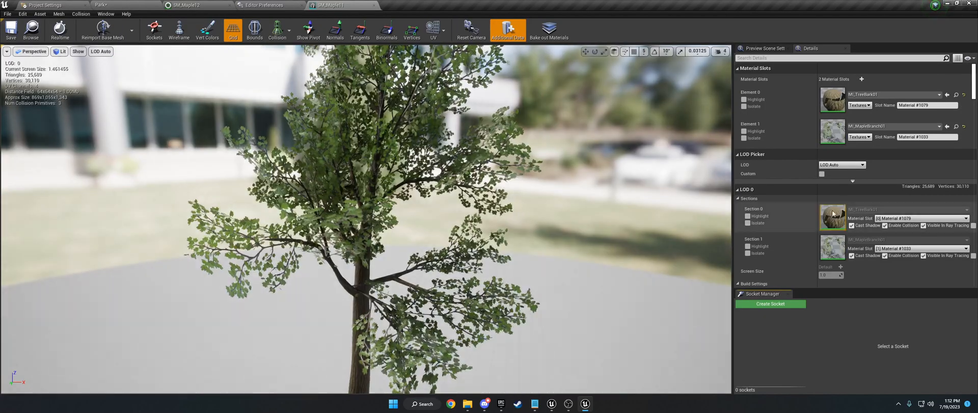
{"action": "left_click", "coordinate": [957, 127]}
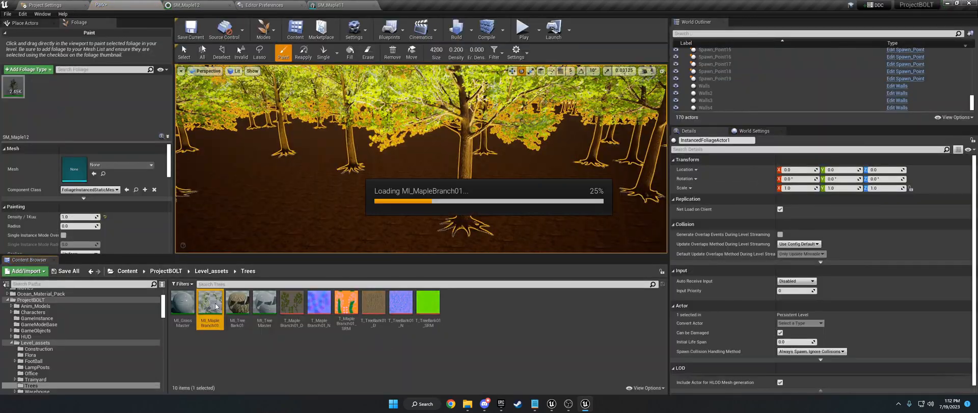
Enable the SSS color on MI_MapleBranch01, set it to a darkened green, save the material and return to the forest level
{"action": "scroll", "coordinate": [756, 270], "scroll_direction": "down", "scroll_amount": 7}
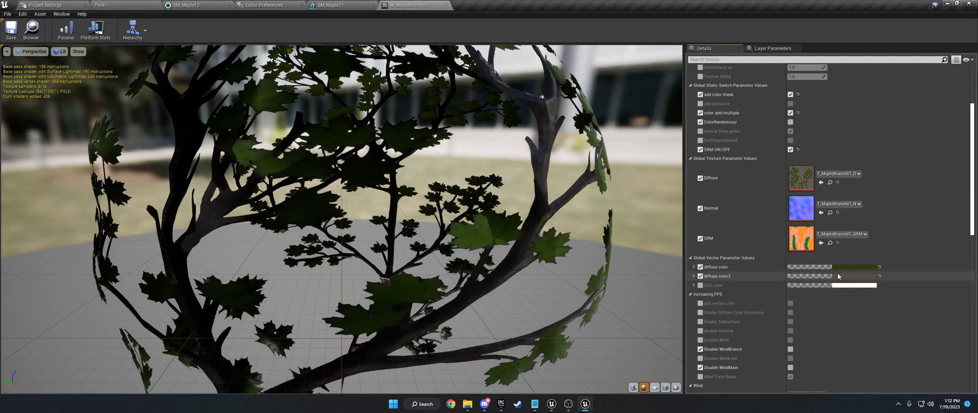
{"action": "left_click", "coordinate": [700, 285]}
{"action": "left_click", "coordinate": [860, 285]}
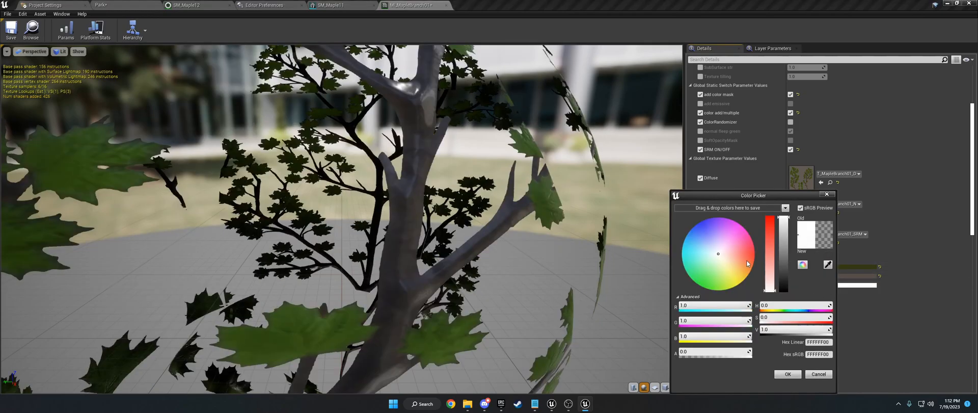
{"action": "left_click_drag", "start_coordinate": [707, 270], "coordinate": [704, 277]}
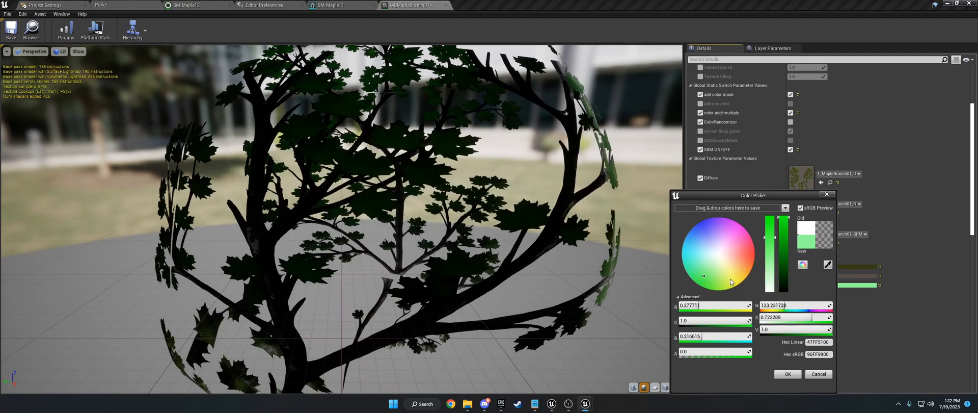
{"action": "left_click", "coordinate": [784, 272]}
{"action": "left_click", "coordinate": [787, 374]}
{"action": "left_click", "coordinate": [10, 30]}
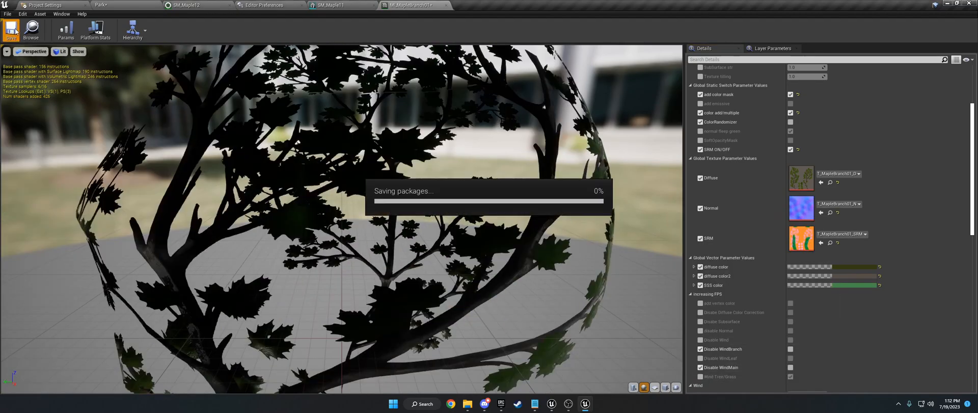
{"action": "left_click", "coordinate": [127, 4]}
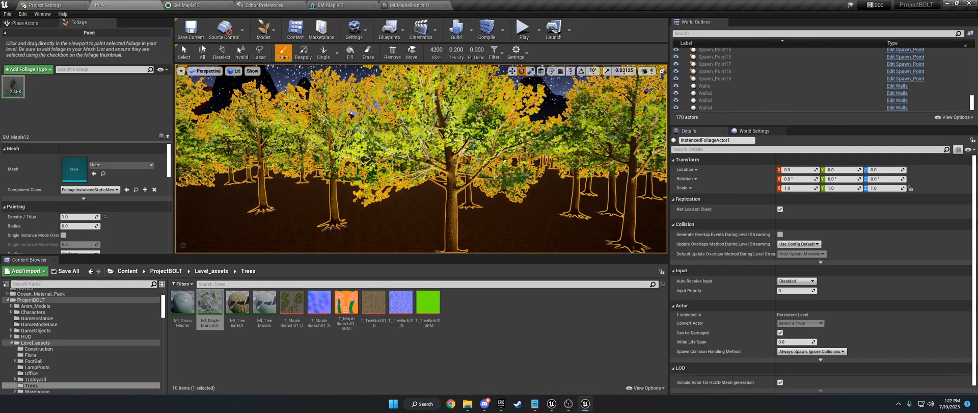
Darken the diffuse color of the MI_MapleBranch01 material to nearly black
{"action": "scroll", "coordinate": [351, 219], "scroll_direction": "down", "scroll_amount": 5}
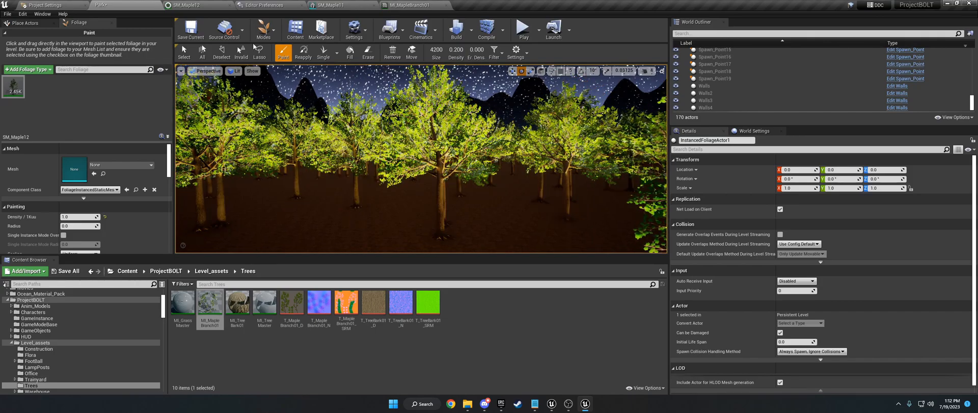
{"action": "left_click", "coordinate": [411, 5]}
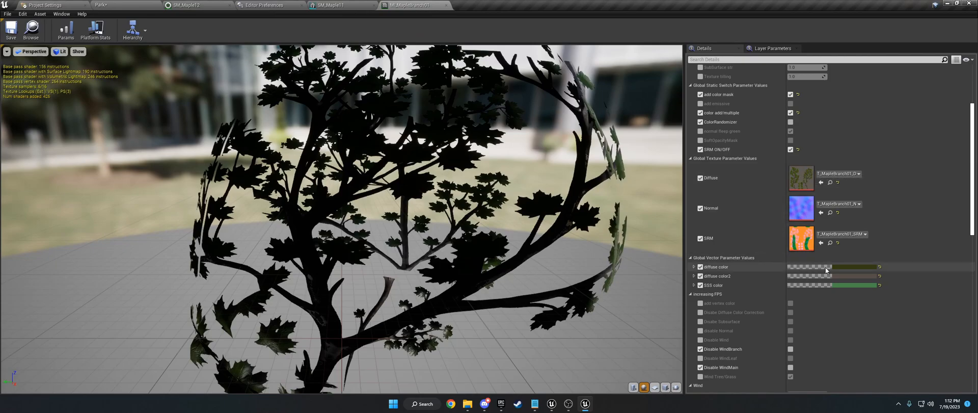
{"action": "left_click", "coordinate": [847, 266]}
{"action": "left_click_drag", "start_coordinate": [794, 287], "coordinate": [793, 295]}
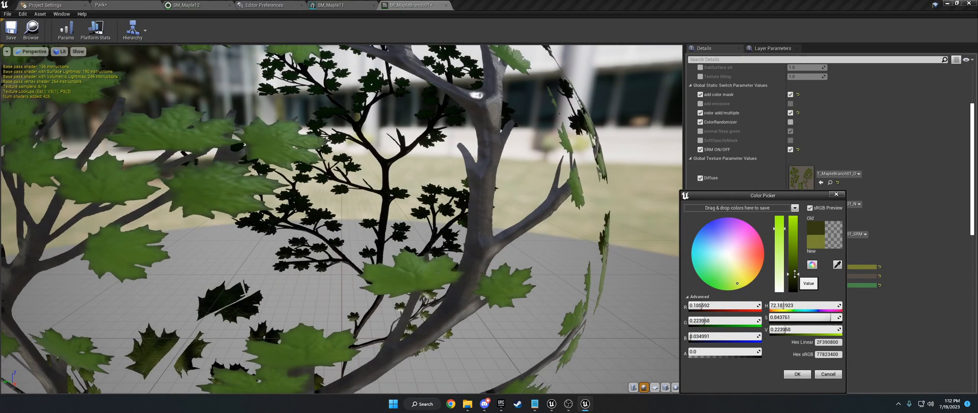
{"action": "left_click", "coordinate": [796, 374]}
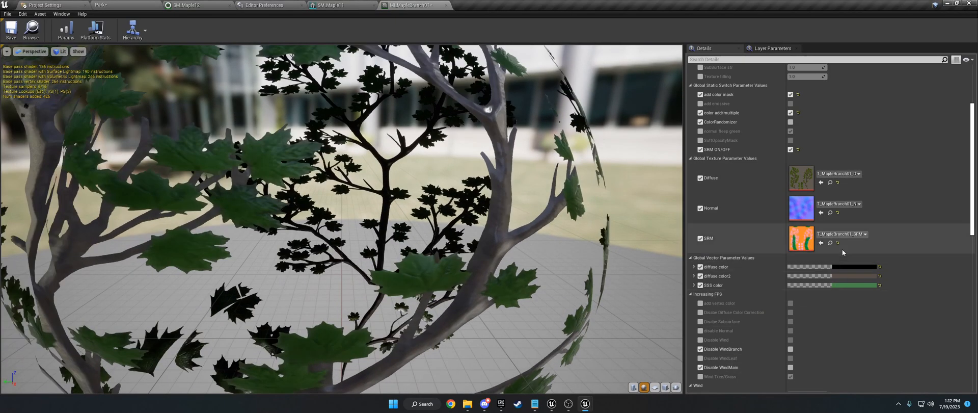
Set diffuse color2 of MI_MapleBranch01 to a dark green, save the material and return to the park level
{"action": "left_click", "coordinate": [849, 276]}
{"action": "left_click_drag", "start_coordinate": [718, 284], "coordinate": [711, 278]}
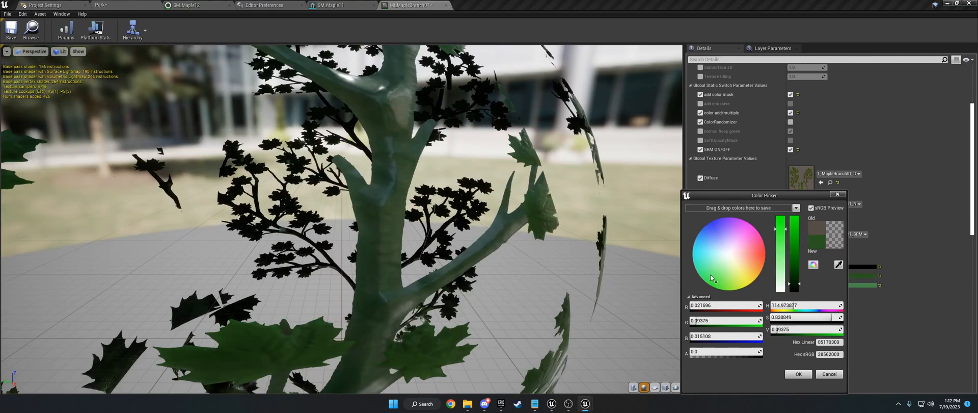
{"action": "left_click", "coordinate": [798, 374]}
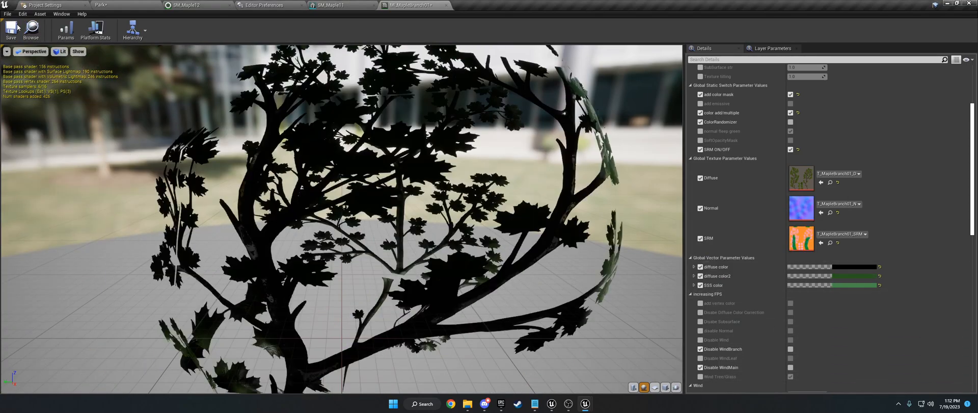
{"action": "left_click", "coordinate": [120, 5]}
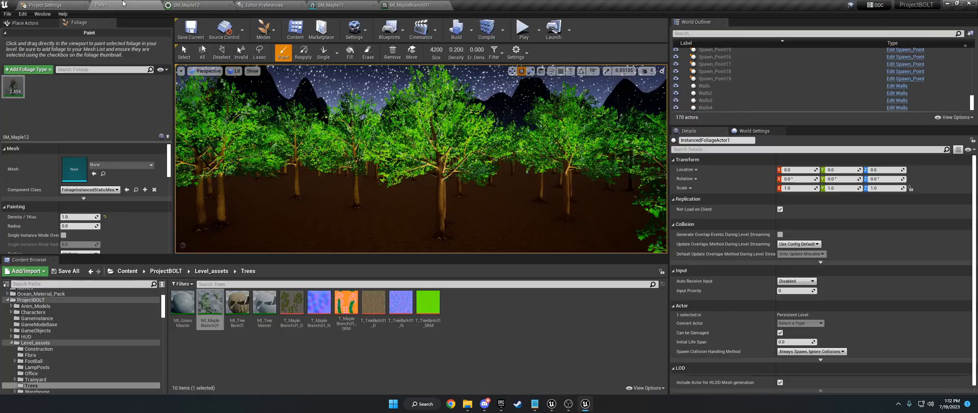
Add SM_grasspatch3_FoliageType to the foliage palette and paint grass on the bare forest ground
{"action": "right_click_drag", "start_coordinate": [530, 148], "coordinate": [481, 156]}
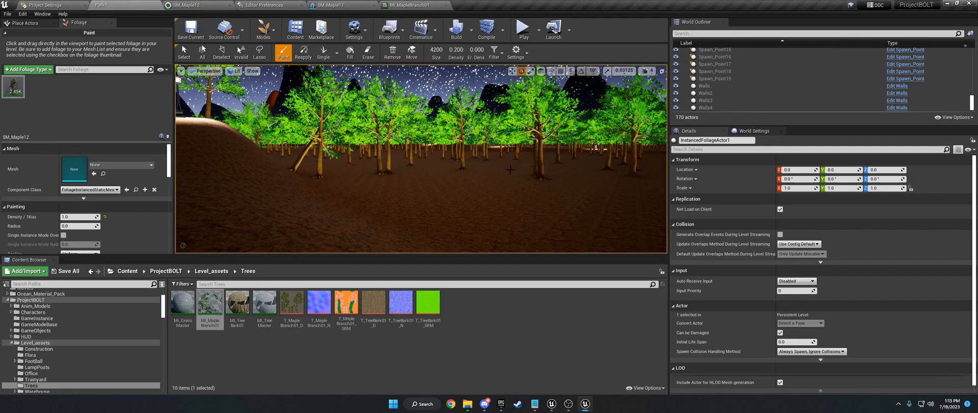
{"action": "right_click_drag", "start_coordinate": [462, 140], "coordinate": [392, 145]}
{"action": "right_click_drag", "start_coordinate": [603, 144], "coordinate": [484, 149]}
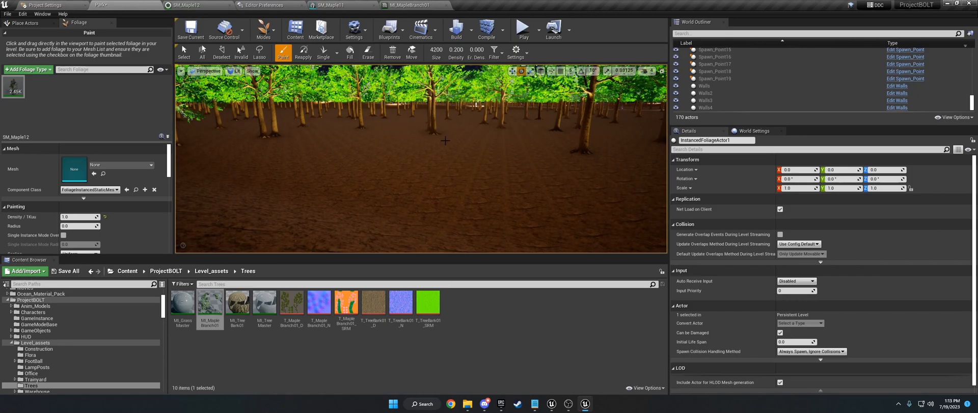
{"action": "left_click", "coordinate": [261, 29]}
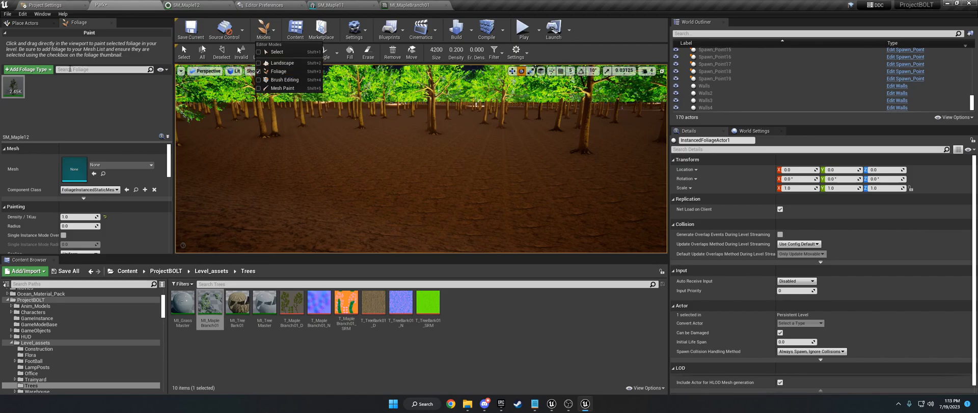
{"action": "left_click", "coordinate": [70, 71]}
{"action": "left_click", "coordinate": [28, 70]}
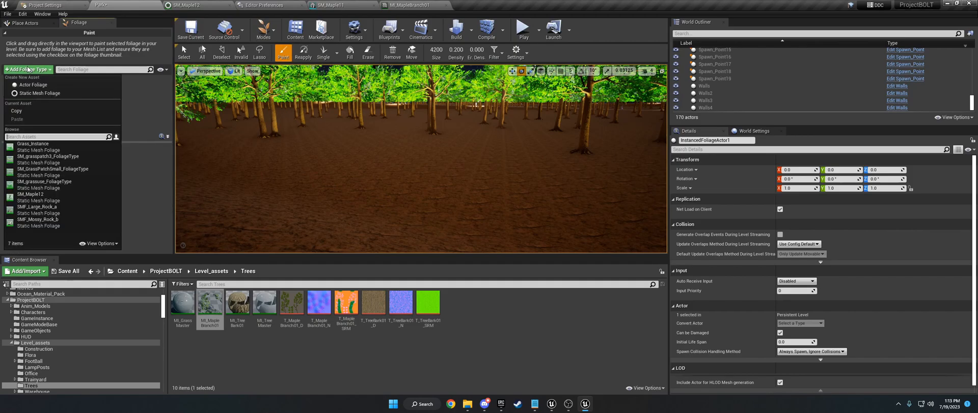
{"action": "left_click", "coordinate": [60, 159]}
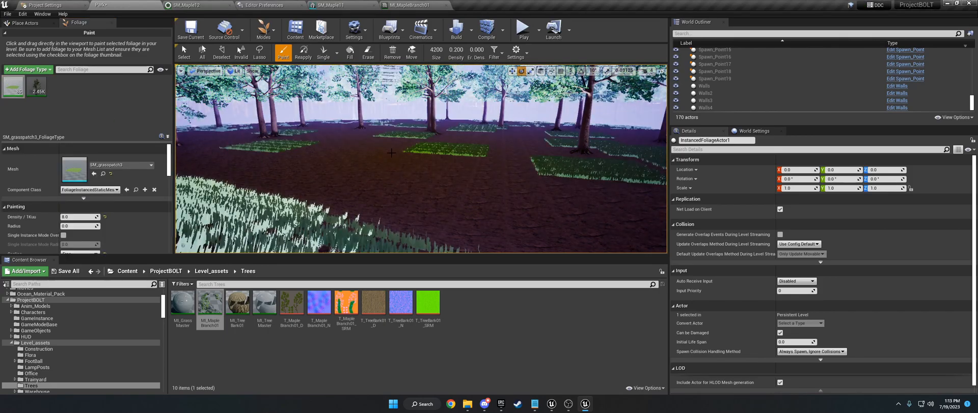
{"action": "left_click", "coordinate": [392, 154]}
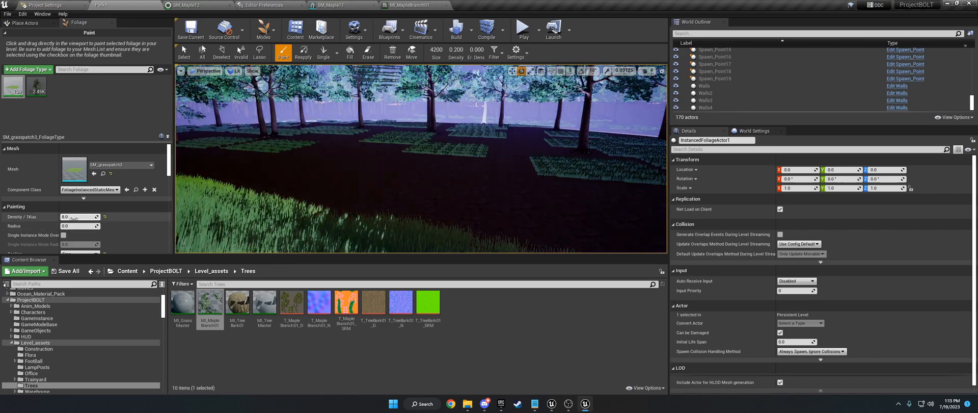
Set the grass patch painting density to 25 and paint more grass over the forest floor
{"action": "left_click", "coordinate": [74, 217]}
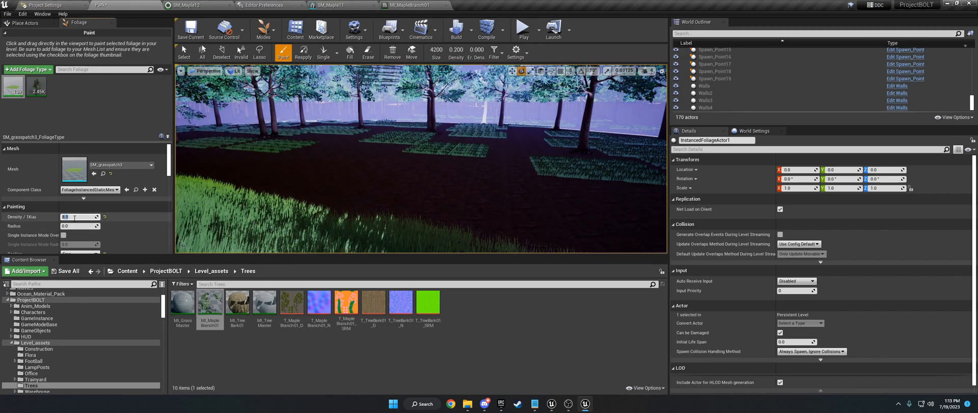
{"action": "type", "text": "25"}
{"action": "key", "text": "Return"}
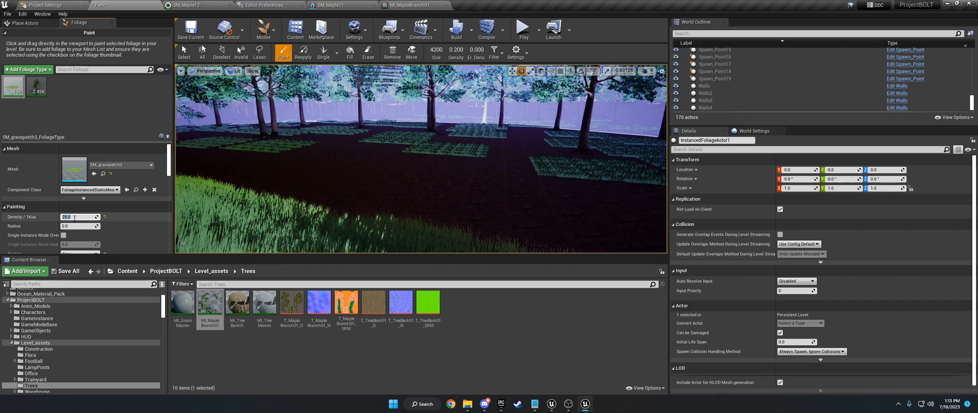
{"action": "left_click_drag", "start_coordinate": [433, 163], "coordinate": [426, 173]}
{"action": "mouse_move", "coordinate": [428, 137]}
{"action": "right_mouse_down"}
{"action": "mouse_move", "coordinate": [426, 186]}
{"action": "mouse_move", "coordinate": [431, 158]}
{"action": "right_mouse_up"}
{"action": "left_click_drag", "start_coordinate": [429, 91], "coordinate": [413, 104]}
Raise the grass patch density to 50 and paint a thicker layer of grass over the ground
{"action": "left_click", "coordinate": [85, 217]}
{"action": "type", "text": "50"}
{"action": "key", "text": "Return"}
{"action": "mouse_move", "coordinate": [402, 171]}
{"action": "left_mouse_down"}
{"action": "mouse_move", "coordinate": [420, 166]}
{"action": "mouse_move", "coordinate": [377, 188]}
{"action": "left_mouse_up"}
{"action": "mouse_move", "coordinate": [378, 188]}
{"action": "right_mouse_down"}
{"action": "mouse_move", "coordinate": [407, 231]}
{"action": "mouse_move", "coordinate": [410, 174]}
{"action": "mouse_move", "coordinate": [402, 175]}
{"action": "right_mouse_up"}
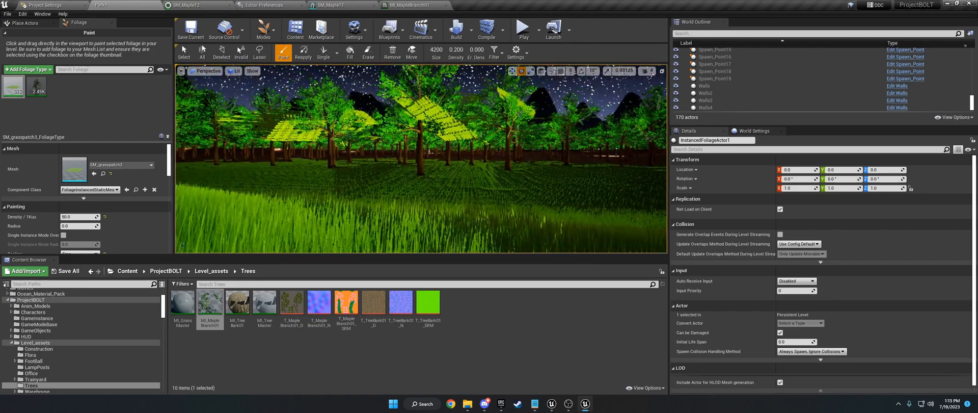
Leave foliage painting for Select mode and adjust the directional light's angle over the grassy forest
{"action": "key", "text": "ctrl+l"}
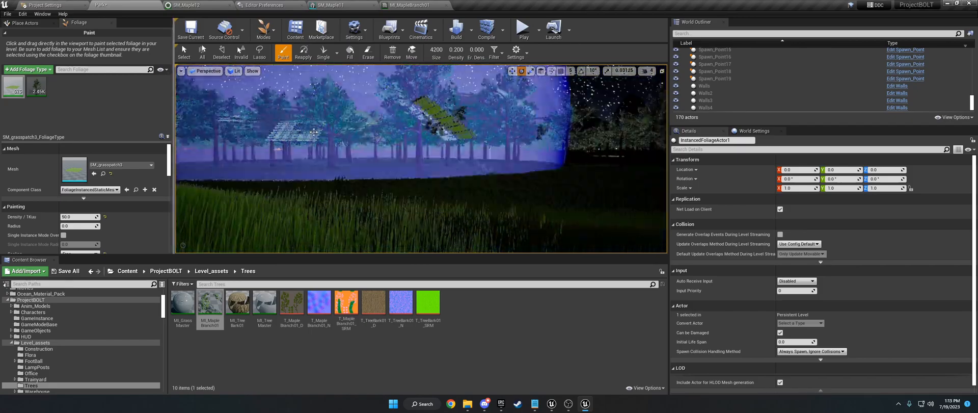
{"action": "left_click", "coordinate": [263, 31]}
{"action": "left_click", "coordinate": [272, 49]}
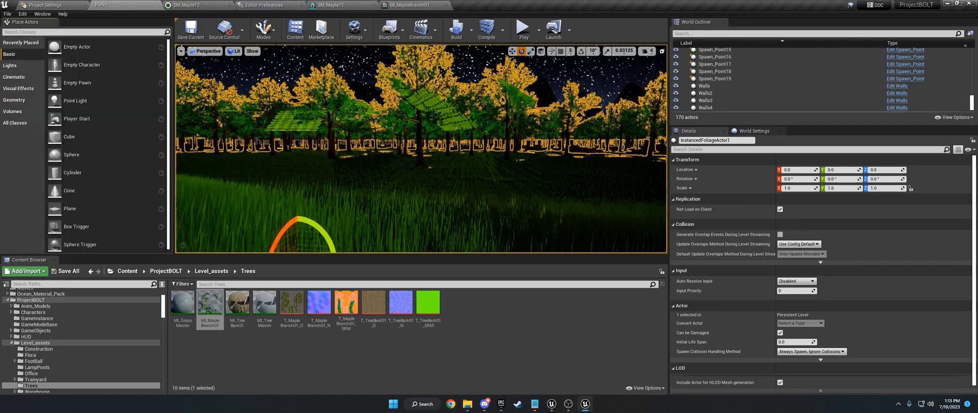
{"action": "mouse_move", "coordinate": [487, 168]}
{"action": "right_mouse_down"}
{"action": "mouse_move", "coordinate": [433, 163]}
{"action": "mouse_move", "coordinate": [480, 173]}
{"action": "right_mouse_up"}
{"action": "key", "text": "ctrl+l"}
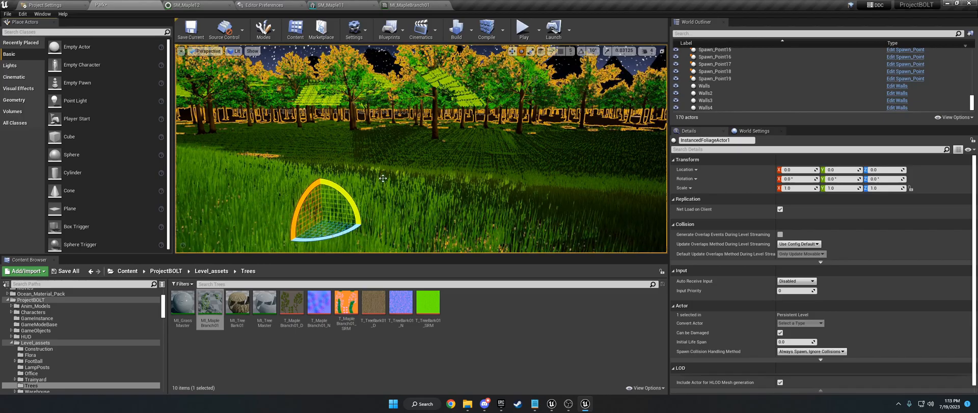
Examine the painted grass around the trees, hiding the editor overlays, and the lamp-lit park area
{"action": "right_click_drag", "start_coordinate": [382, 177], "coordinate": [622, 181]}
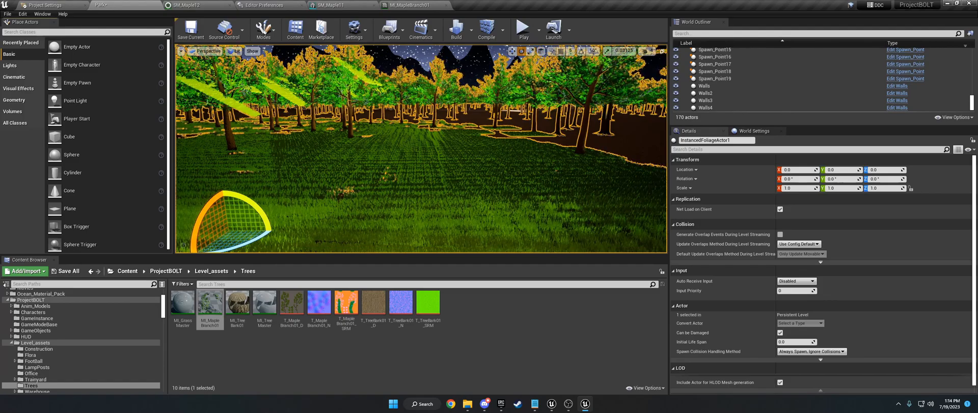
{"action": "key", "text": "a"}
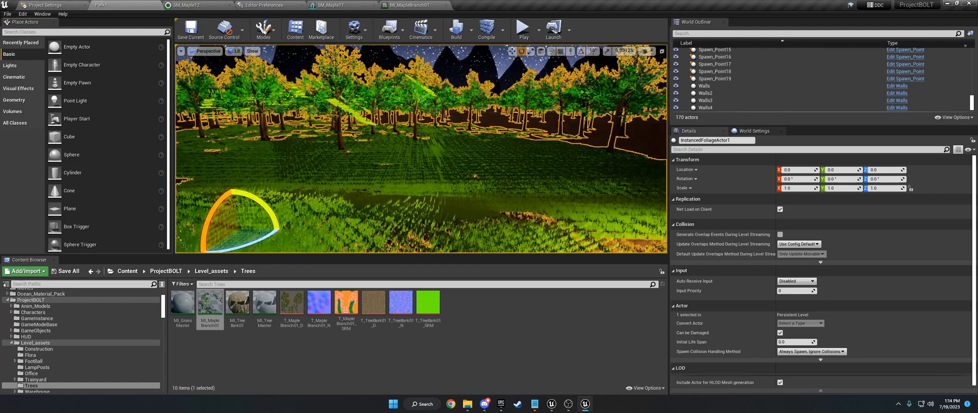
{"action": "right_click_drag", "start_coordinate": [458, 183], "coordinate": [448, 205]}
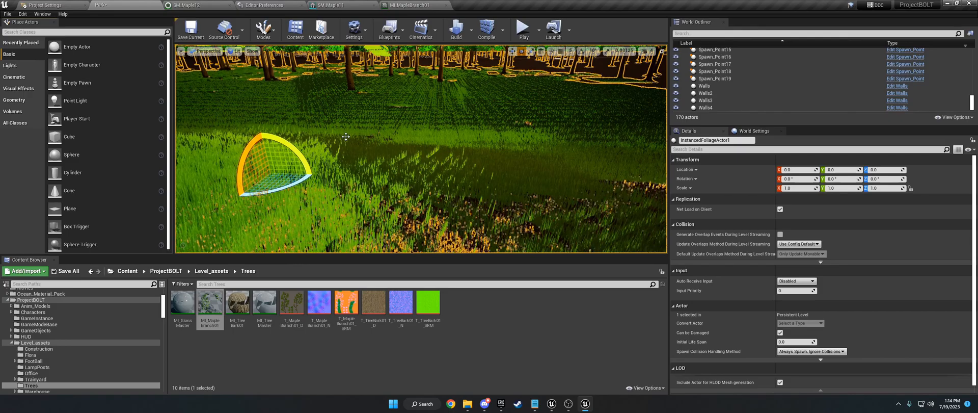
{"action": "key", "text": "g"}
{"action": "right_click_drag", "start_coordinate": [414, 168], "coordinate": [414, 133]}
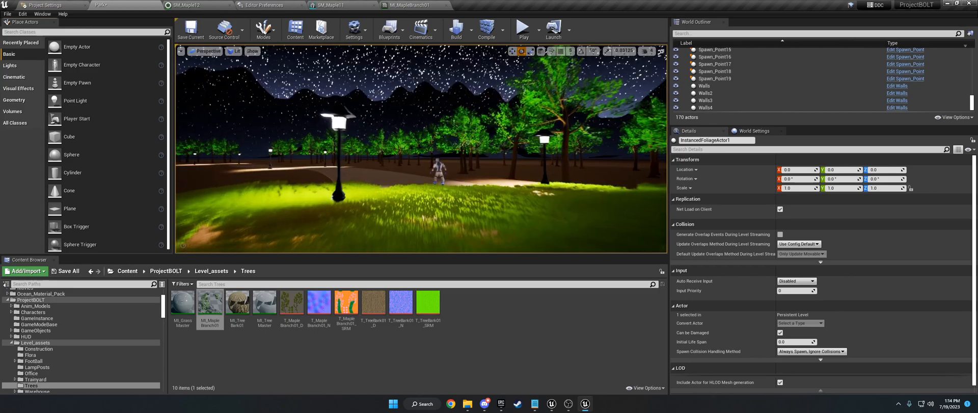
{"action": "right_click_drag", "start_coordinate": [420, 149], "coordinate": [385, 162]}
Open the ParkMap_V2 remake level and inspect it from the aerial overview down to the lakeside trees
{"action": "key", "text": "w"}
{"action": "key", "text": "w"}
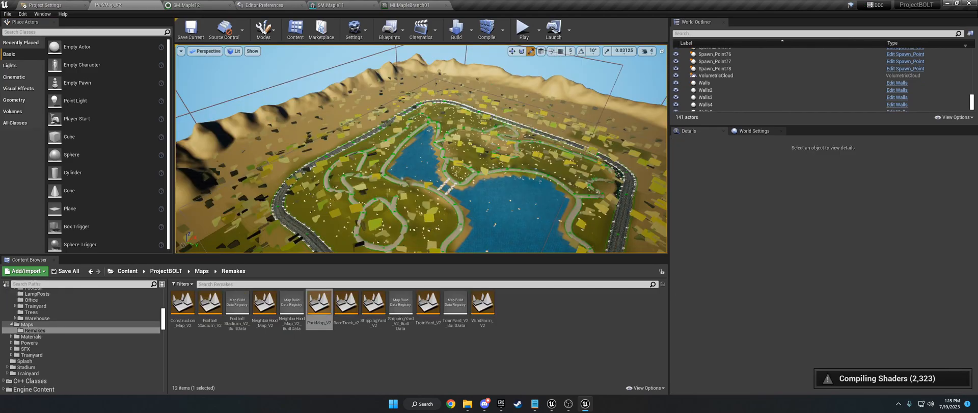
{"action": "right_click_drag", "start_coordinate": [421, 149], "coordinate": [411, 179]}
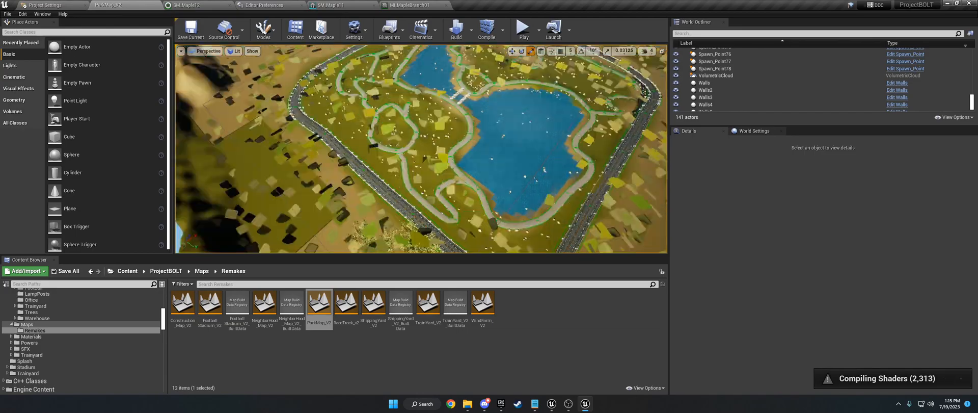
{"action": "key", "text": "w"}
{"action": "key", "text": "w"}
{"action": "key", "text": "w"}
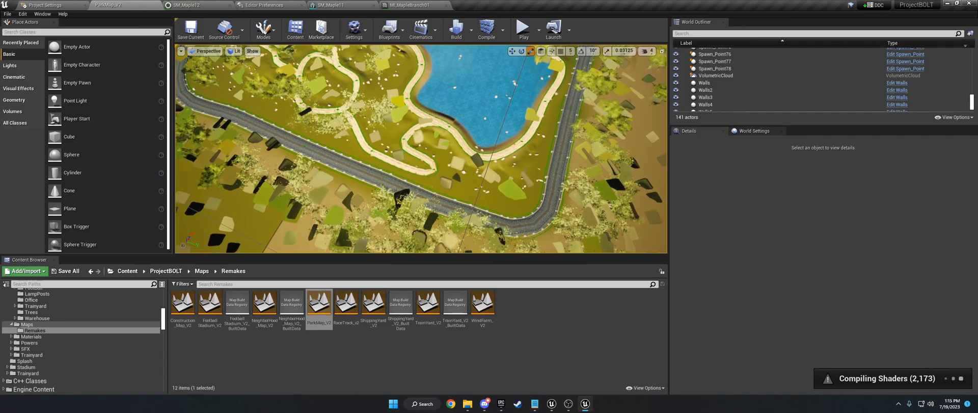
{"action": "key", "text": "w"}
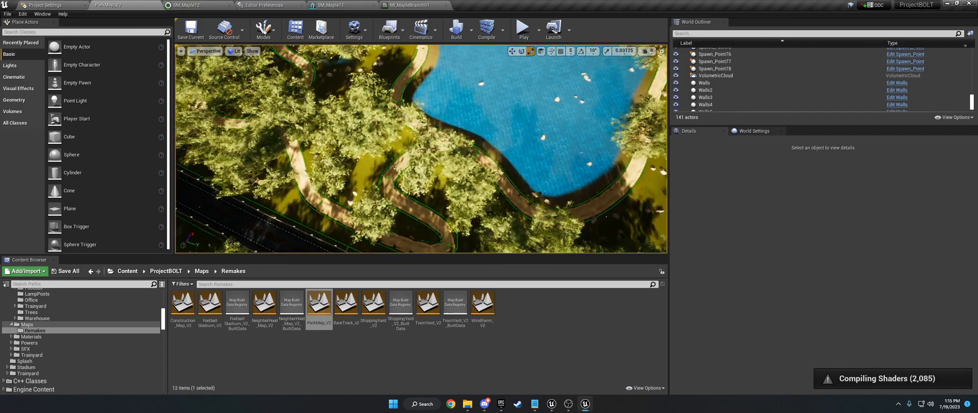
{"action": "key", "text": "w"}
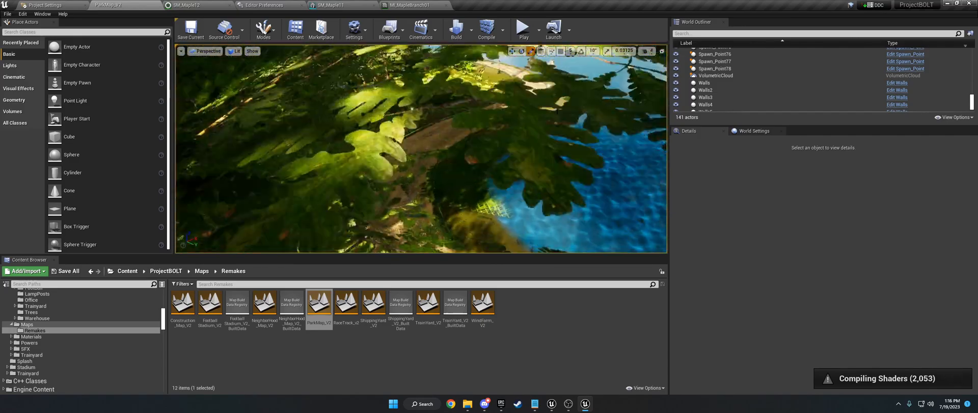
{"action": "key", "text": "w"}
Examine the remade park's lighting, water reflections, dirt path, lamp posts and shaded benches at ground level
{"action": "right_click_drag", "start_coordinate": [493, 158], "coordinate": [596, 159]}
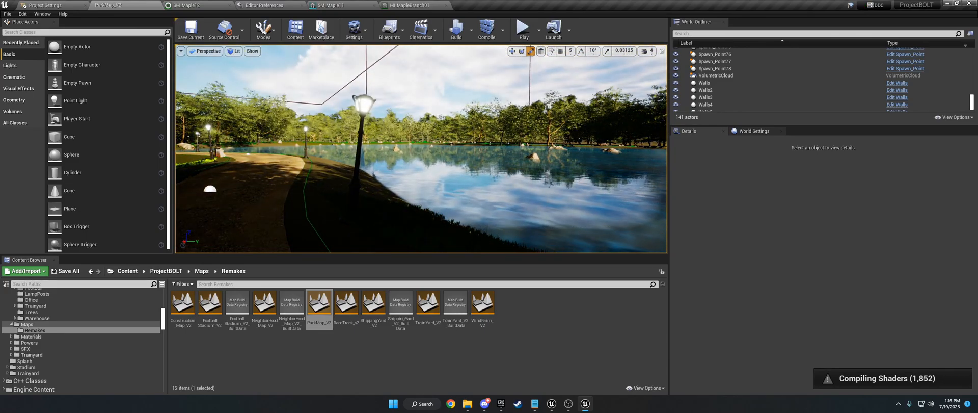
{"action": "key", "text": "s"}
{"action": "right_click_drag", "start_coordinate": [530, 159], "coordinate": [427, 159]}
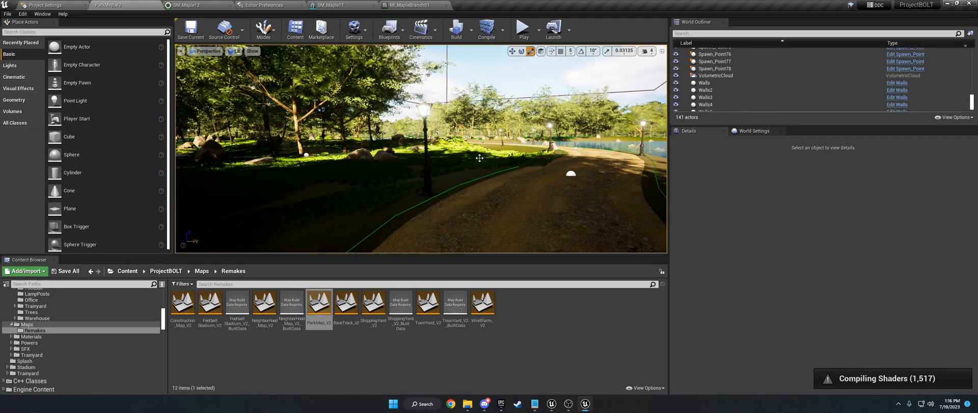
{"action": "right_click_drag", "start_coordinate": [514, 161], "coordinate": [512, 119]}
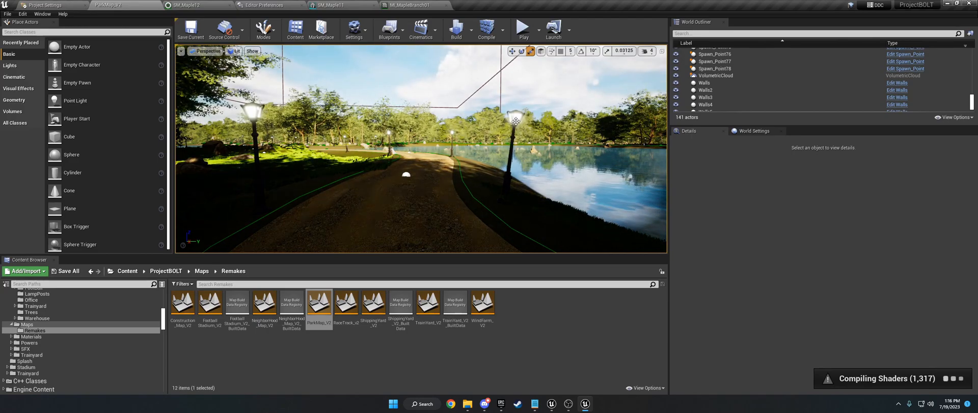
{"action": "right_click_drag", "start_coordinate": [504, 163], "coordinate": [601, 164]}
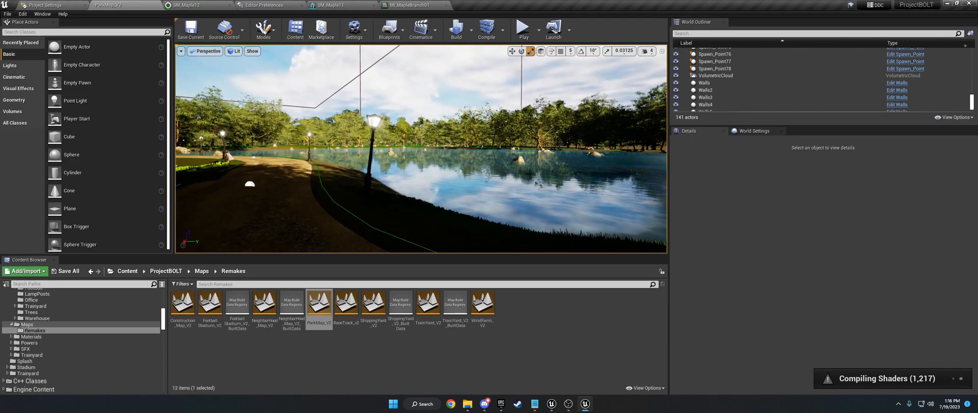
{"action": "right_click_drag", "start_coordinate": [519, 158], "coordinate": [601, 161]}
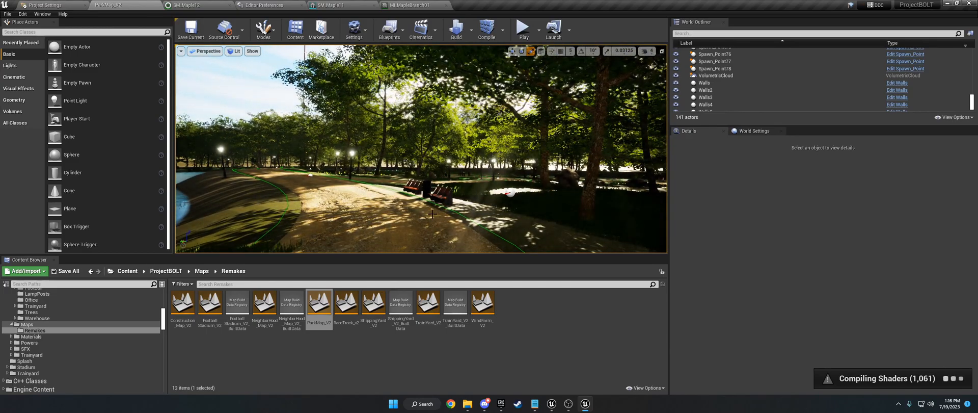
{"action": "right_click_drag", "start_coordinate": [482, 201], "coordinate": [560, 216]}
{"action": "right_click_drag", "start_coordinate": [421, 152], "coordinate": [412, 194]}
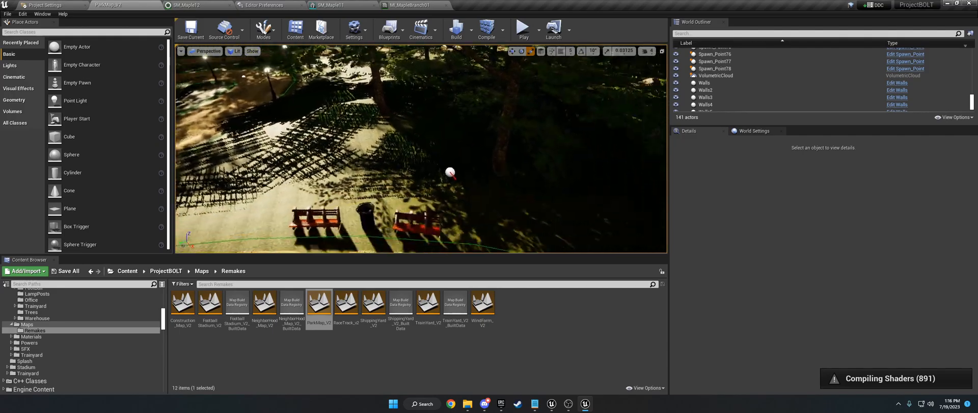